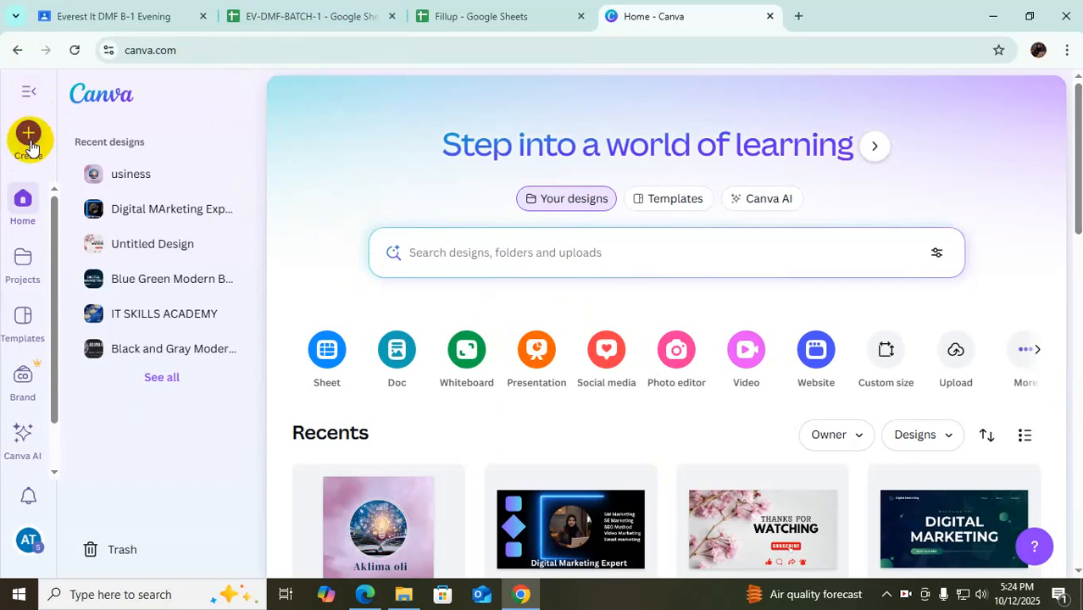
# Start creating a new design and look through the available Sheet templates
pyautogui.click(29, 141)
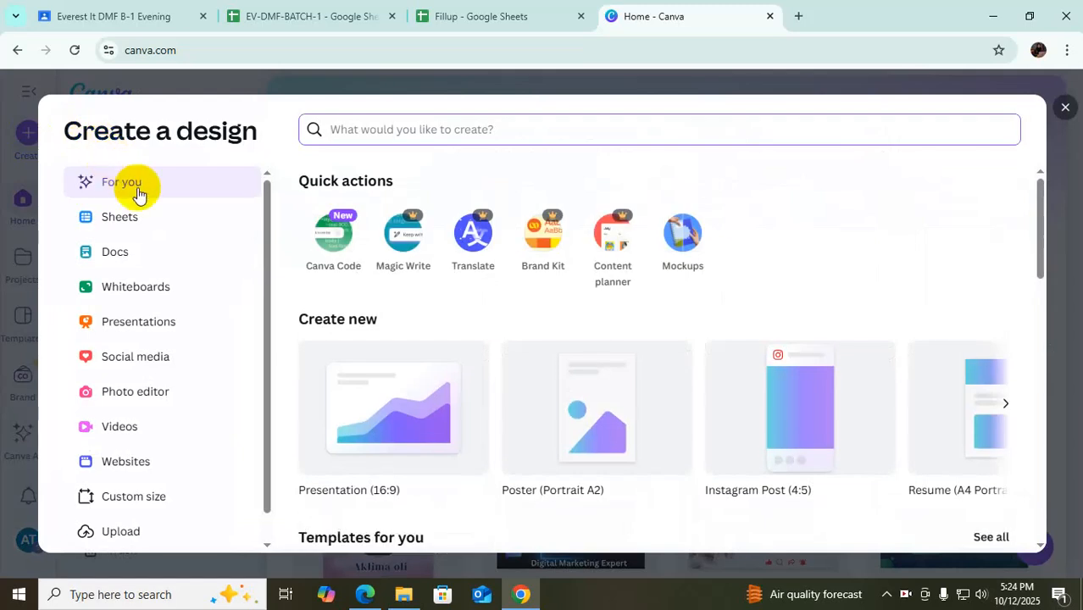
pyautogui.scroll(-1, 117, 447)
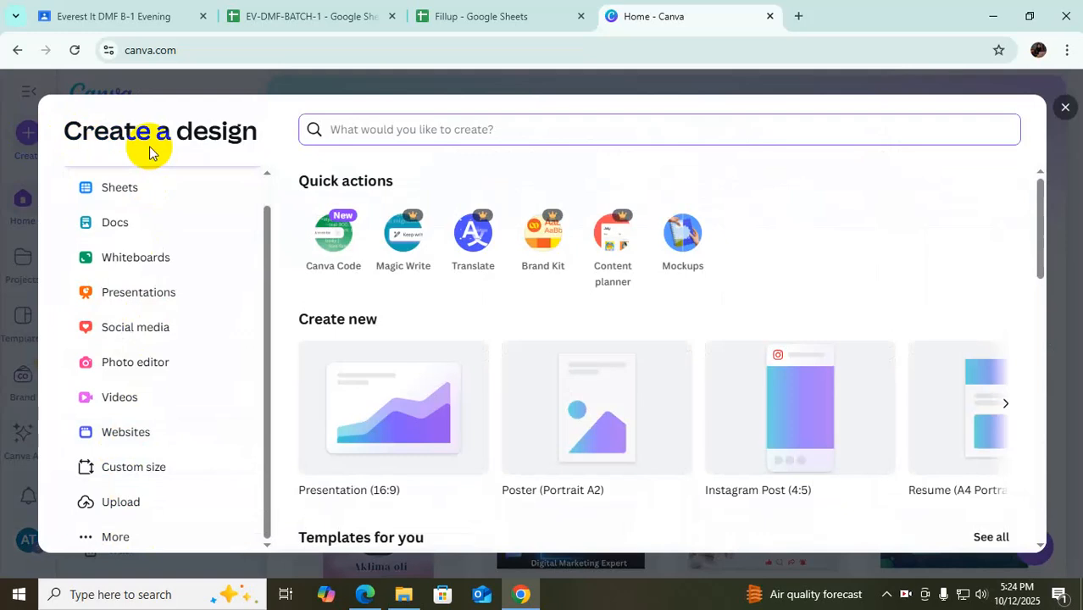
pyautogui.scroll(1, 127, 271)
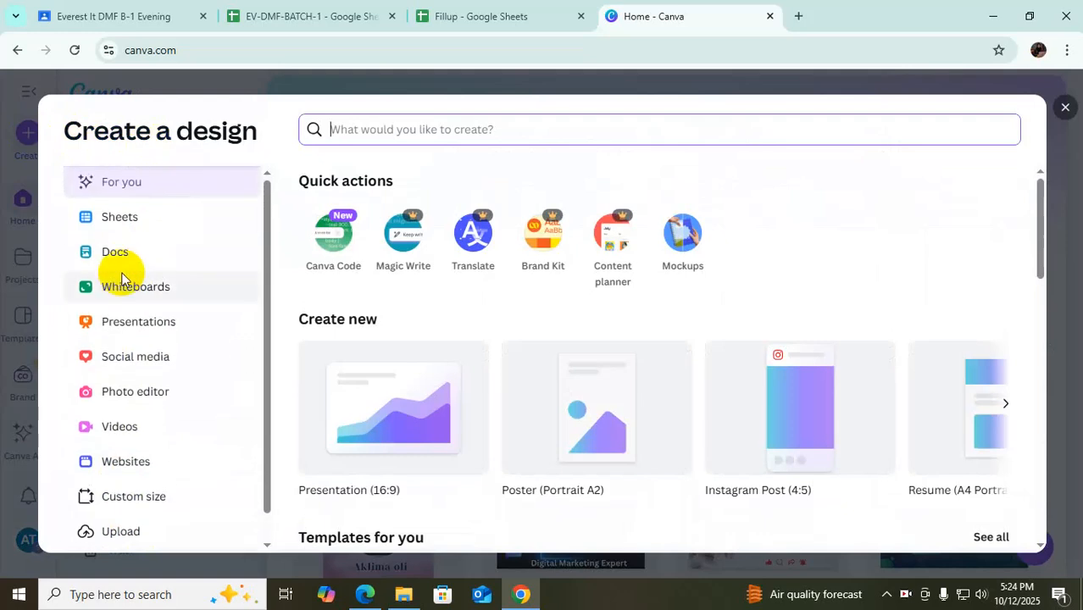
pyautogui.click(126, 220)
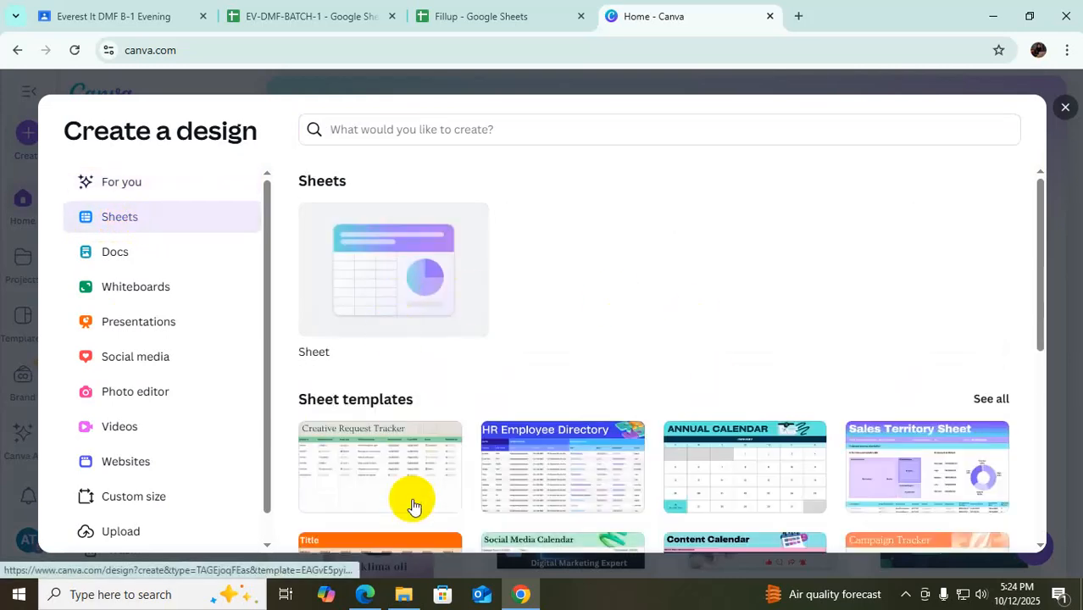
pyautogui.scroll(-2, 387, 483)
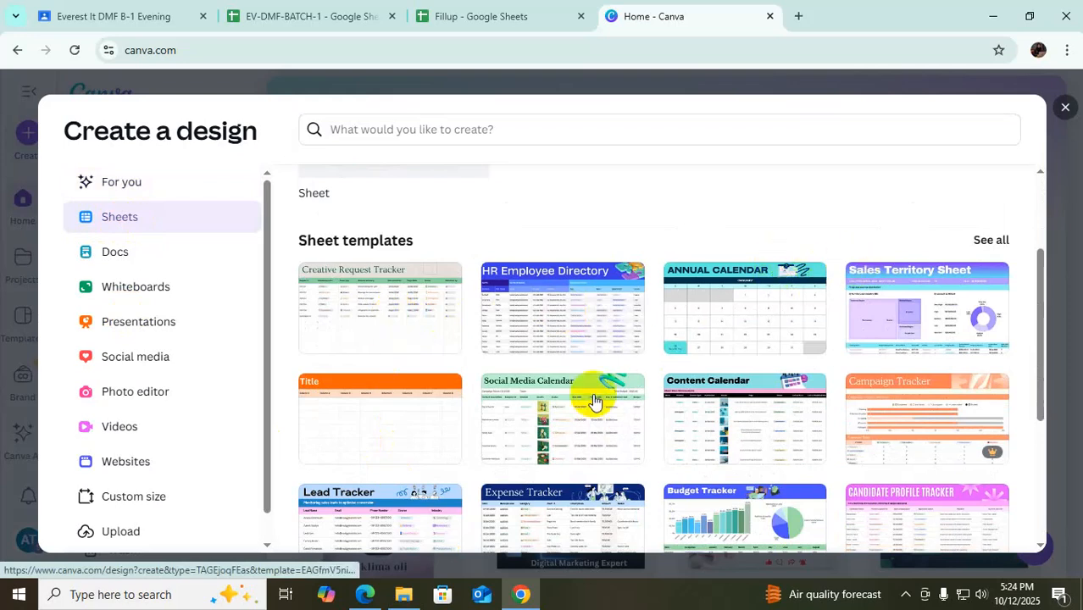
pyautogui.scroll(-3, 568, 428)
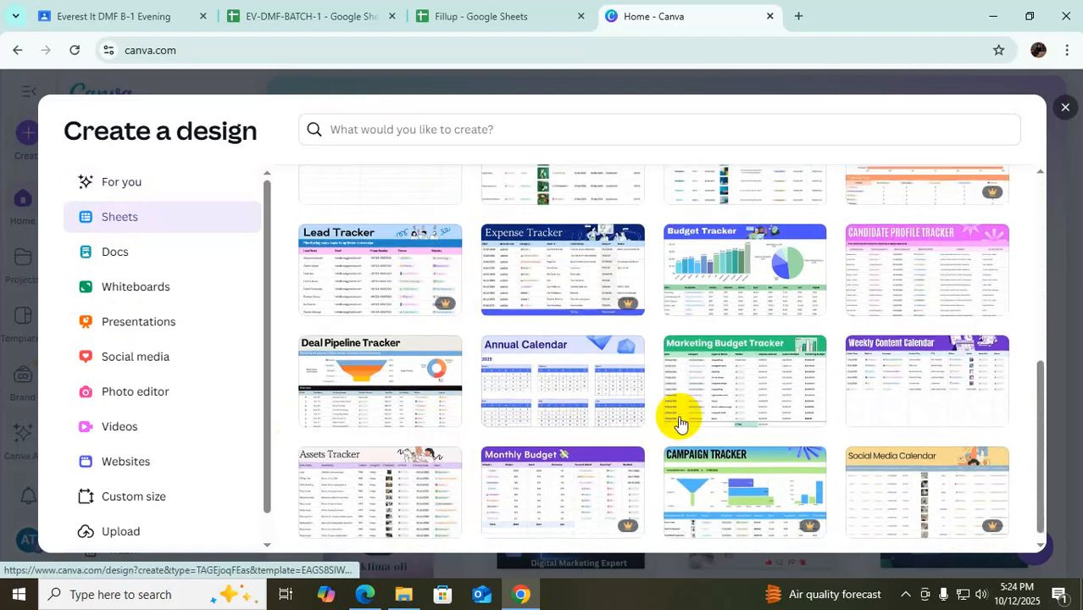
pyautogui.scroll(2, 677, 416)
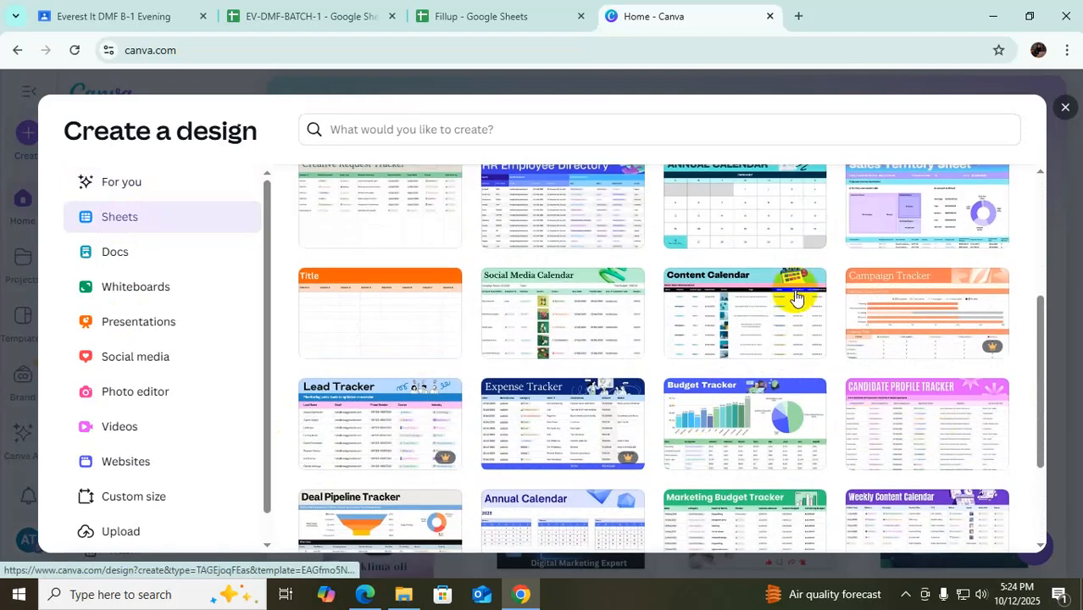
# View the Docs options and look through the Whiteboard formats and templates
pyautogui.click(116, 255)
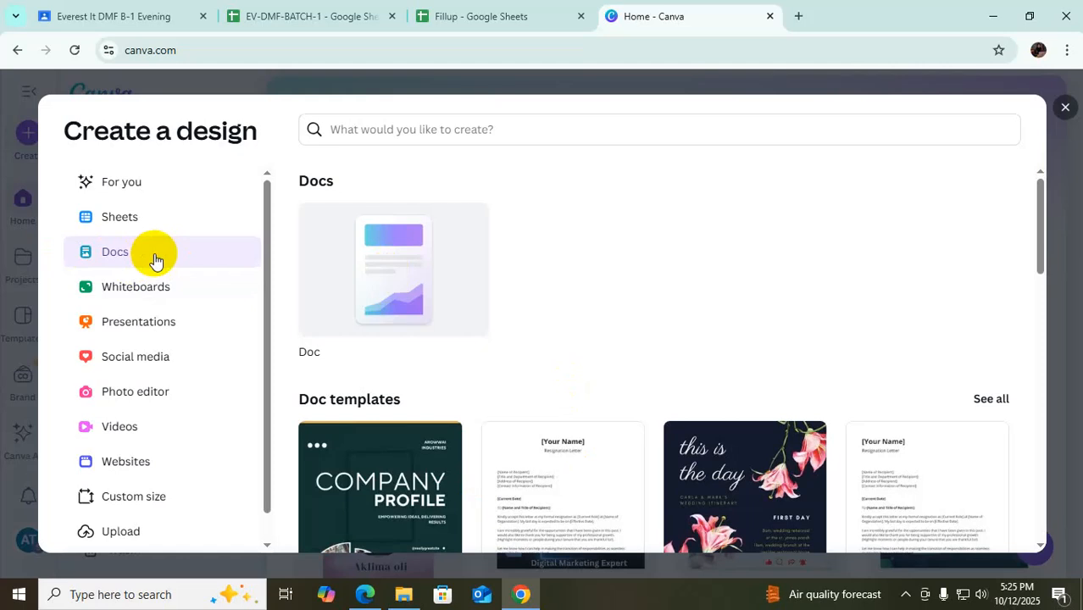
pyautogui.click(148, 290)
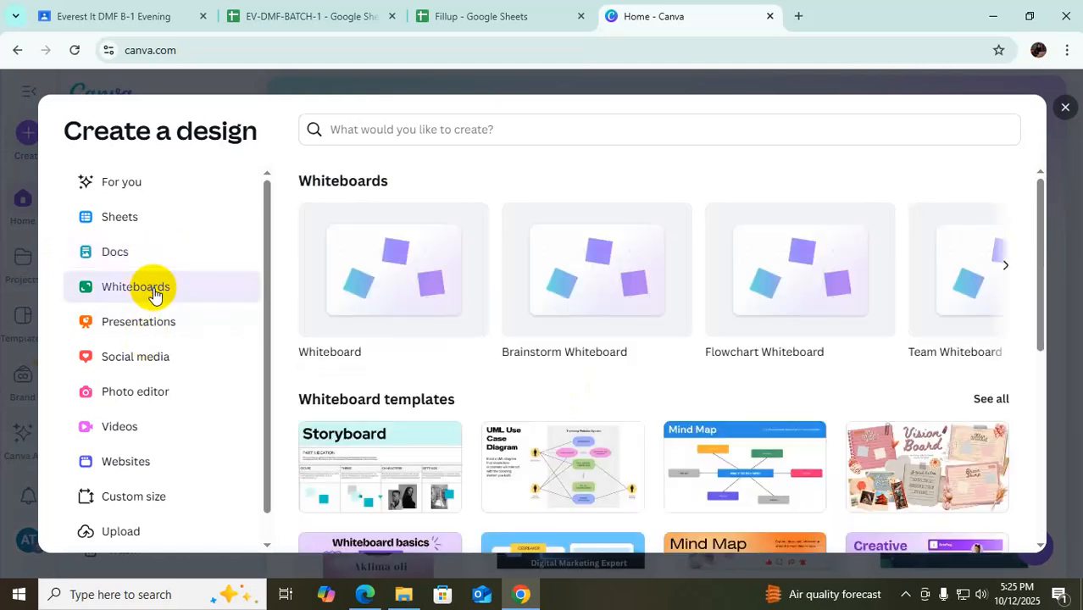
pyautogui.scroll(-2, 758, 445)
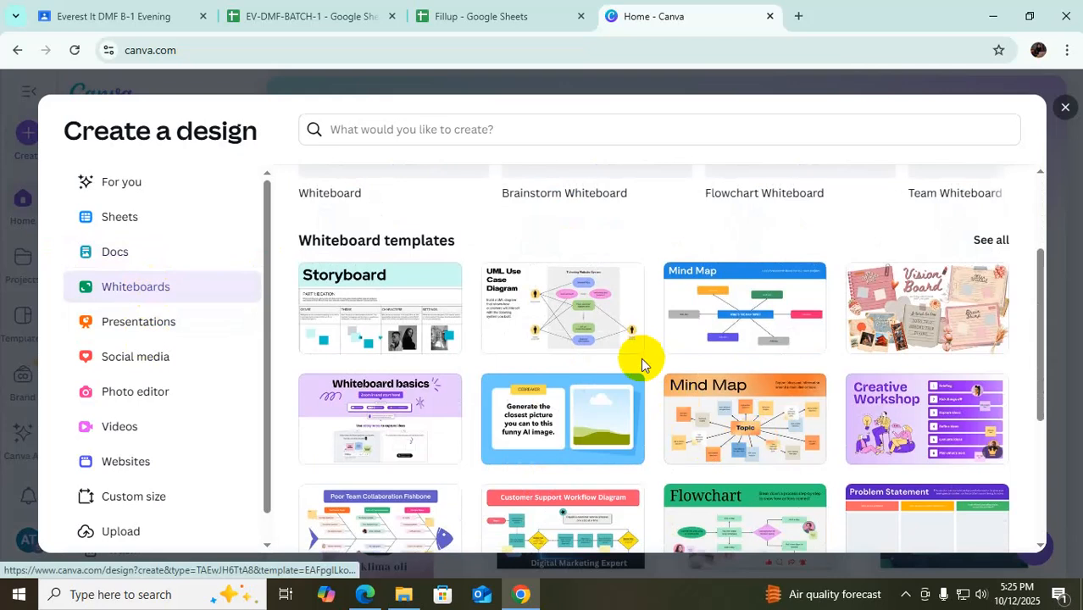
pyautogui.scroll(-2, 756, 392)
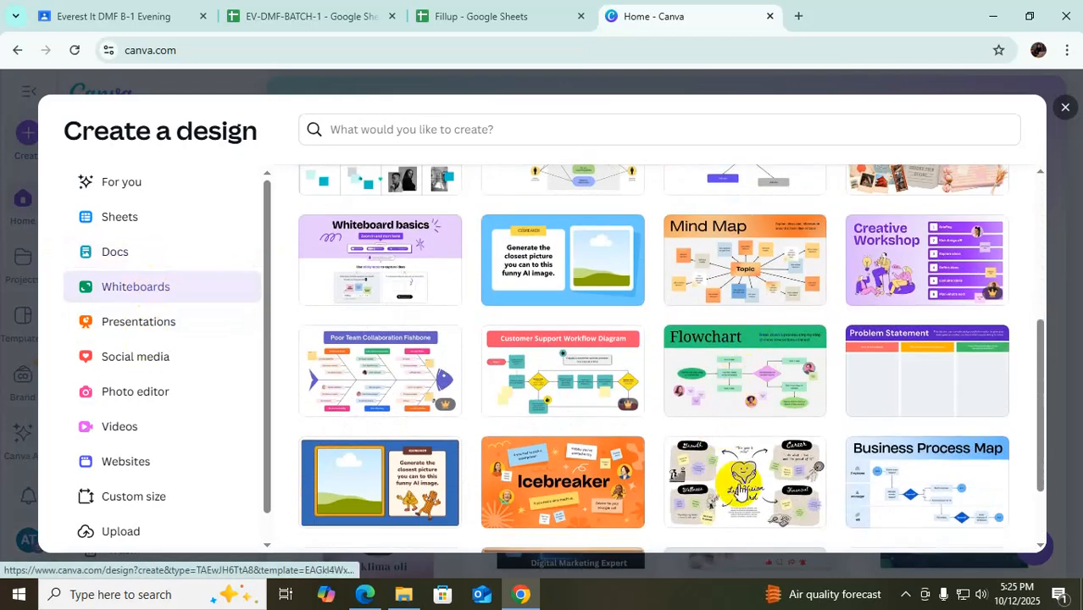
pyautogui.scroll(-1, 678, 458)
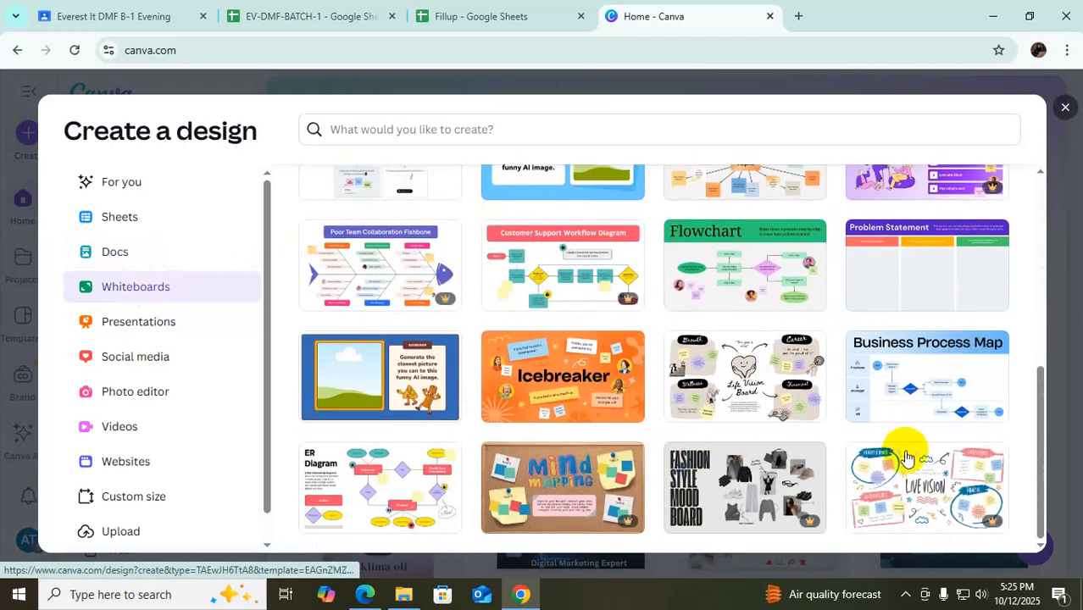
pyautogui.scroll(5, 435, 476)
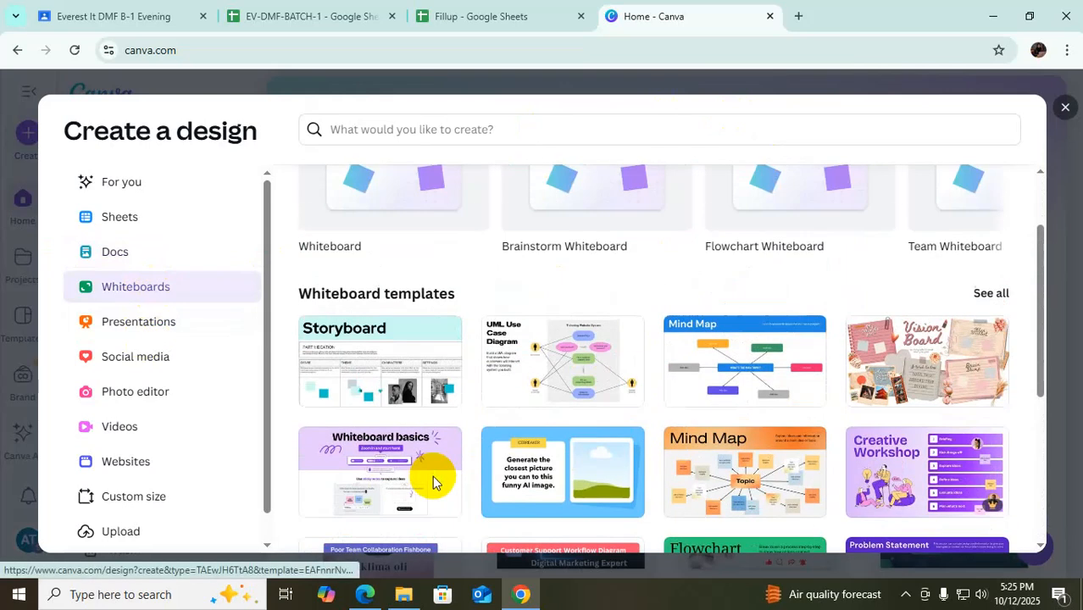
# View the Presentations category and examine the popular social media formats and templates
pyautogui.click(135, 327)
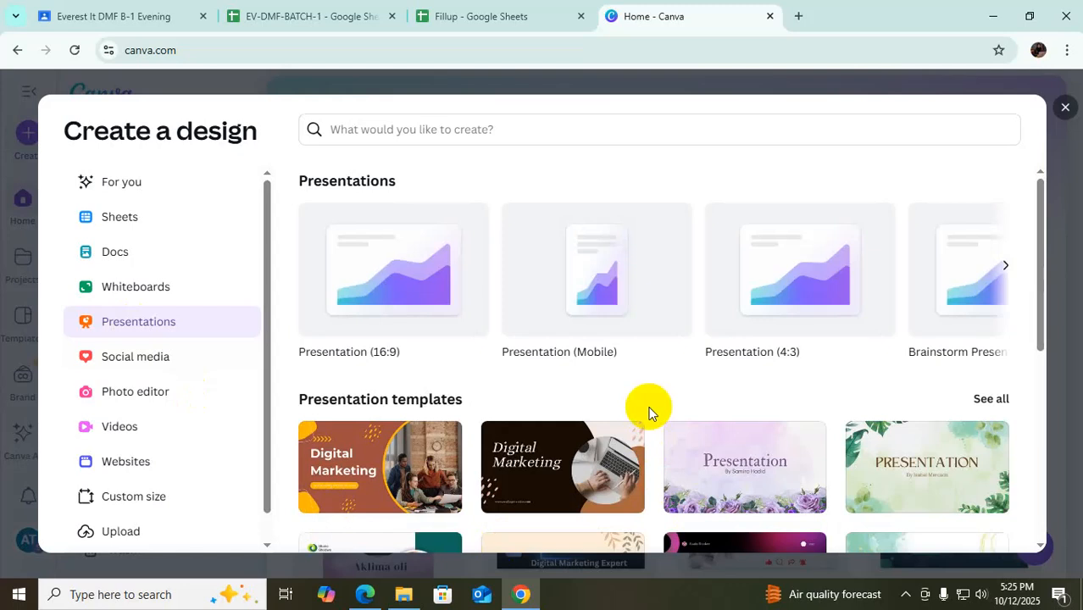
pyautogui.click(123, 363)
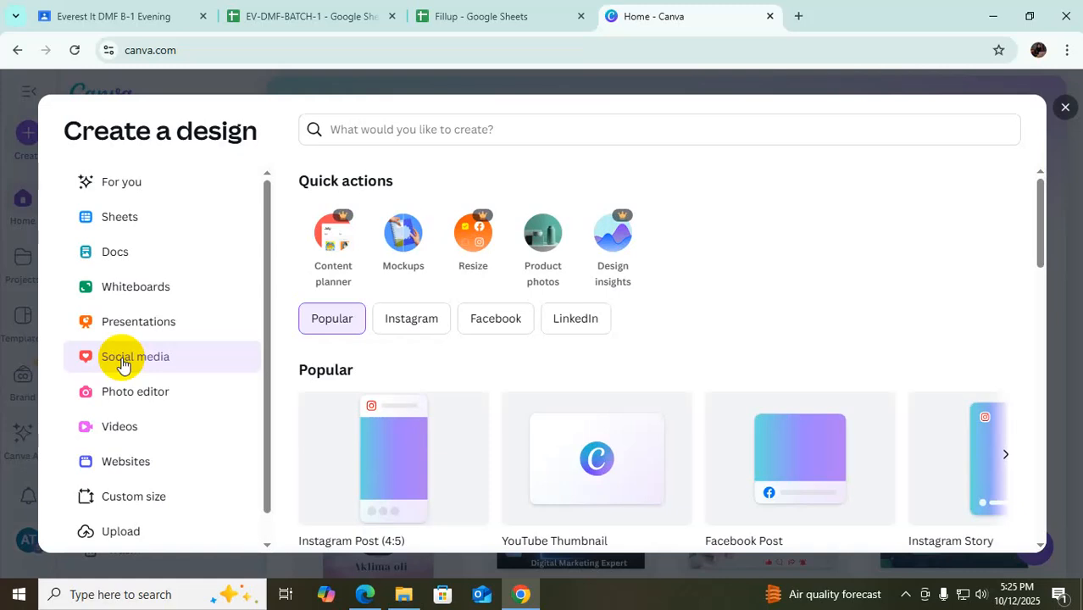
pyautogui.scroll(-3, 805, 447)
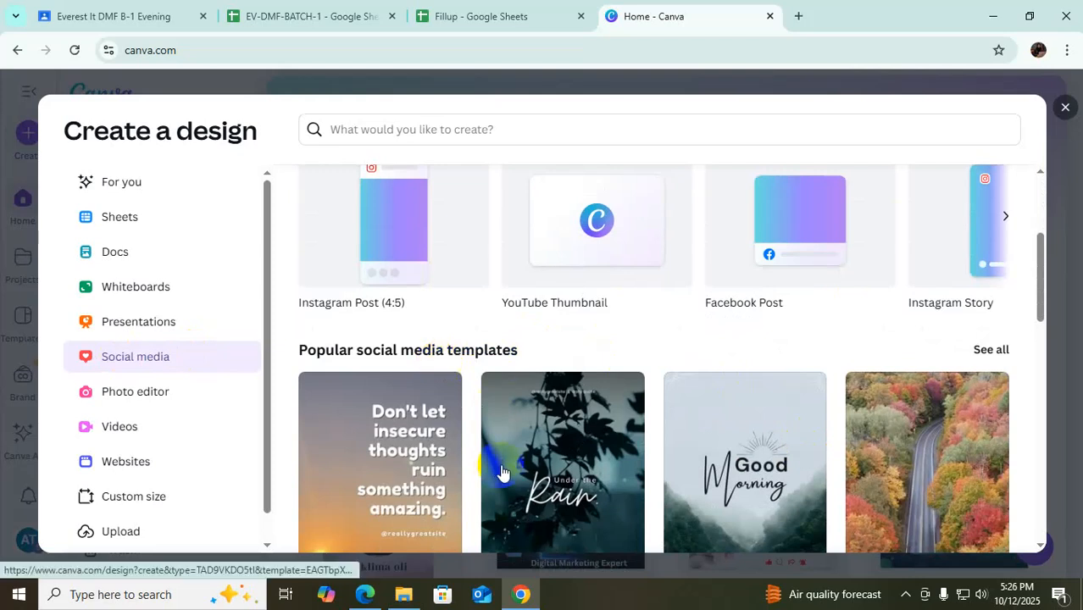
pyautogui.scroll(3, 444, 442)
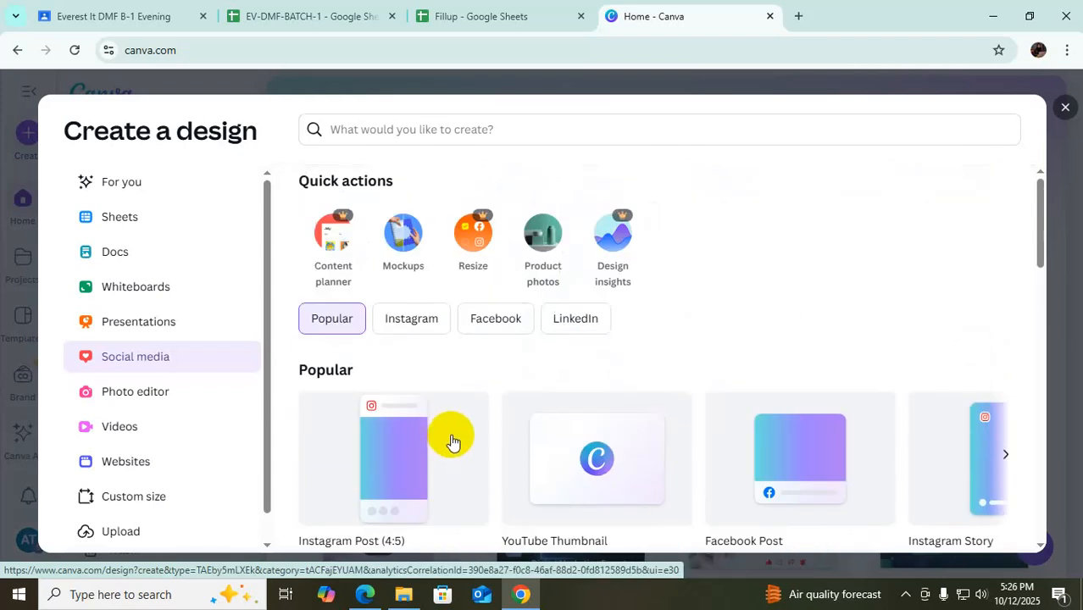
# Examine the Photo editor category's quick actions and the uploaded images available for editing
pyautogui.click(129, 401)
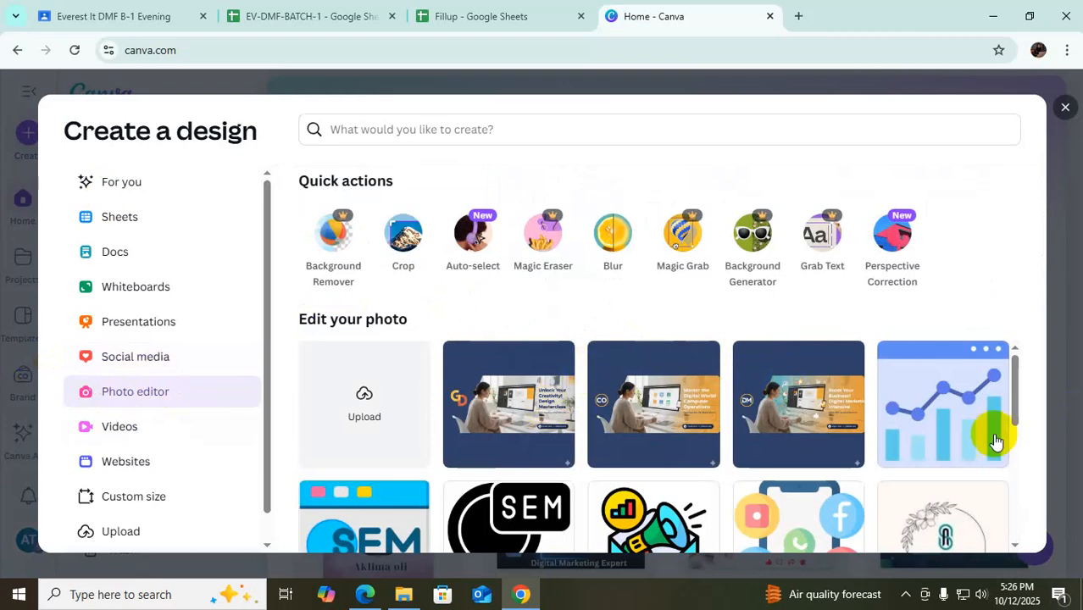
pyautogui.scroll(-2, 952, 440)
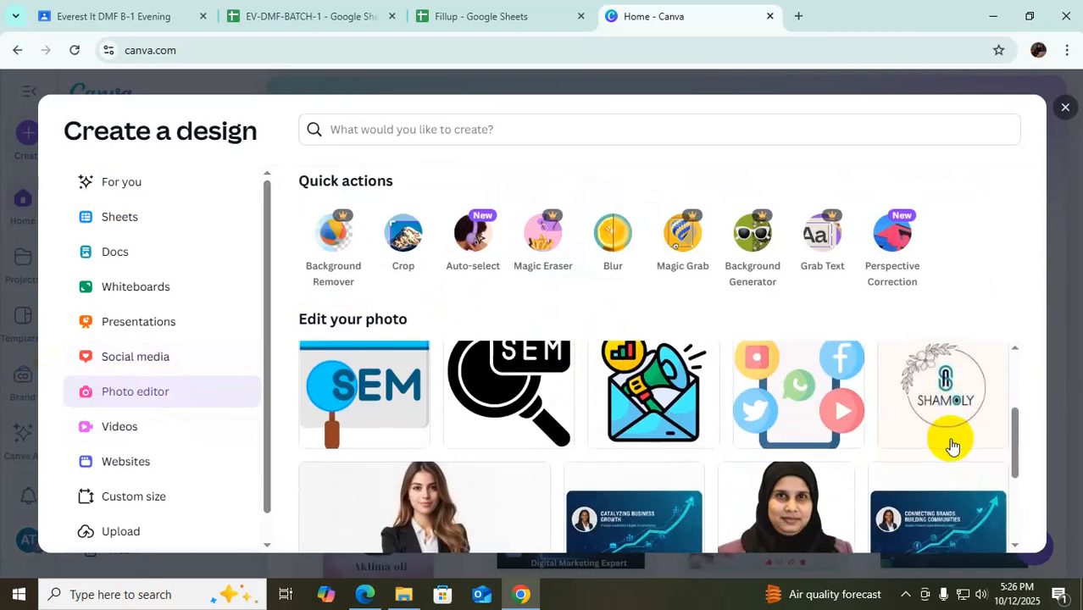
pyautogui.scroll(-3, 551, 479)
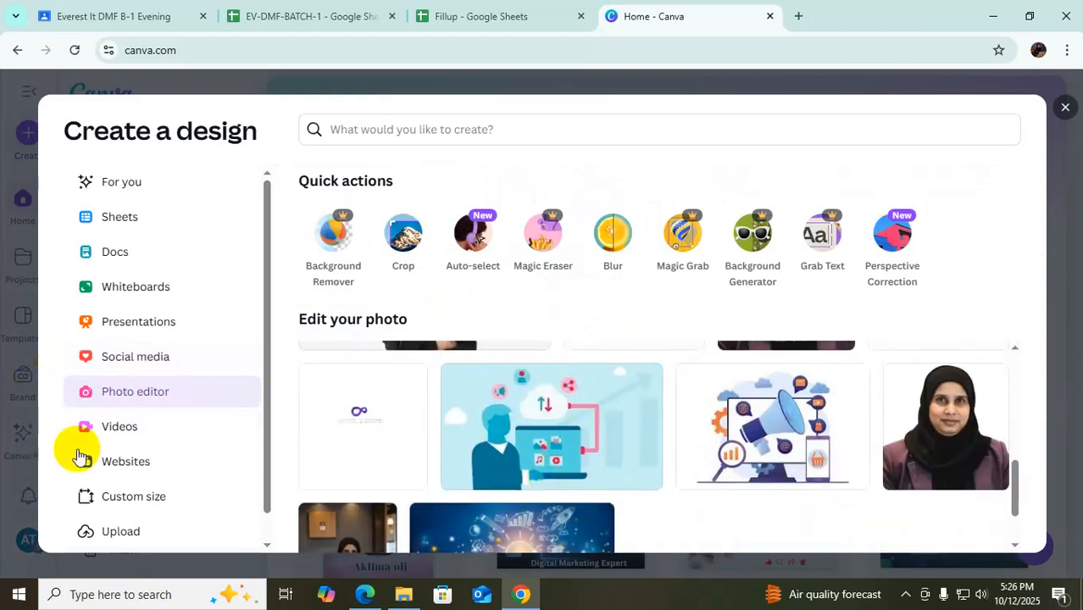
# Look through the blank video formats in the Videos category, including the reel, TikTok and YouTube sizes
pyautogui.click(125, 430)
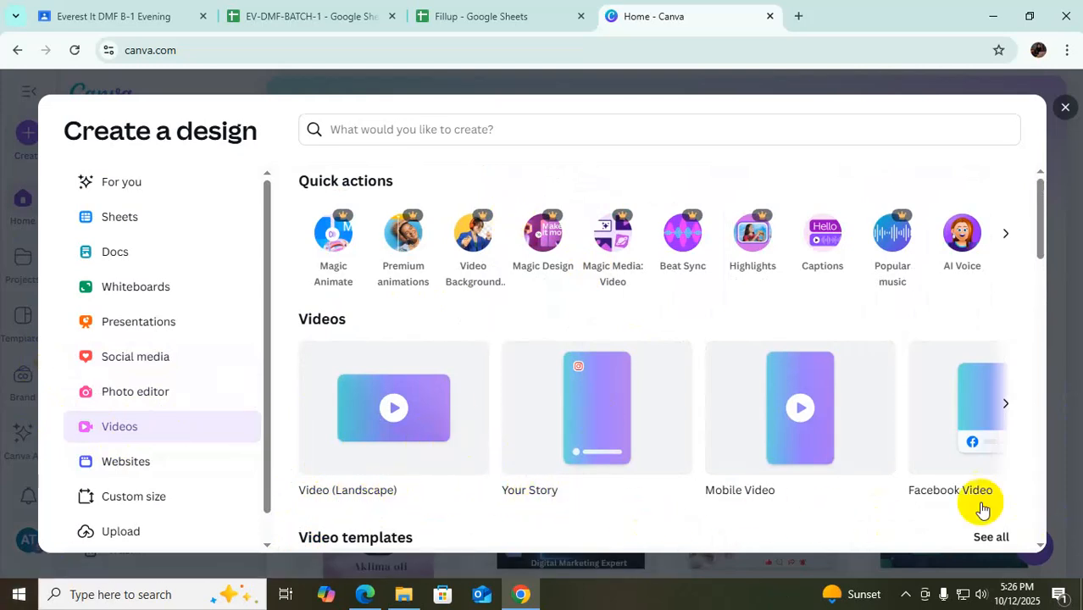
pyautogui.click(1004, 404)
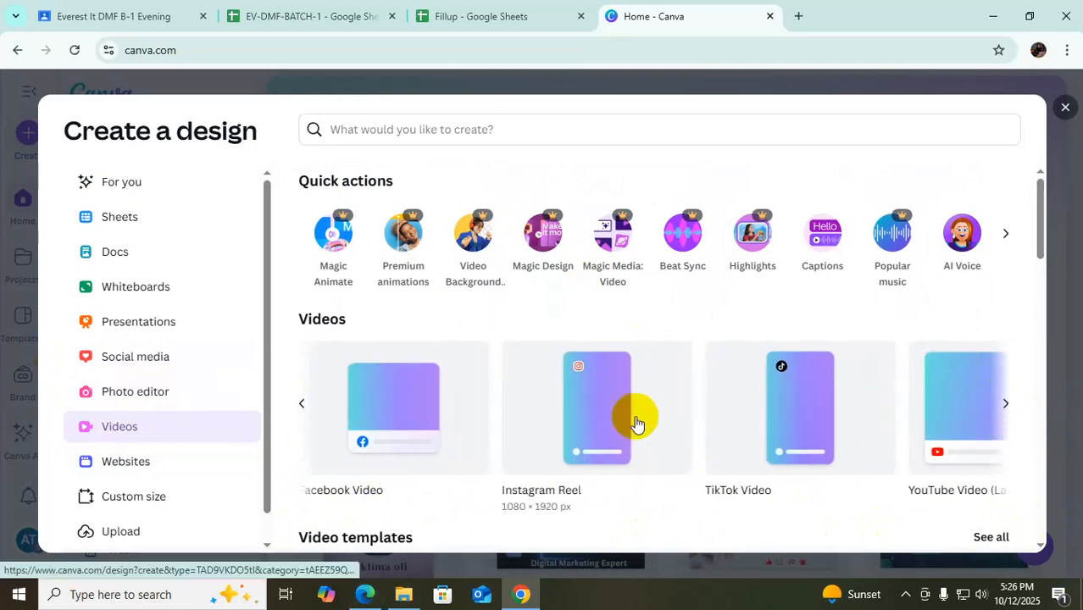
pyautogui.click(1004, 404)
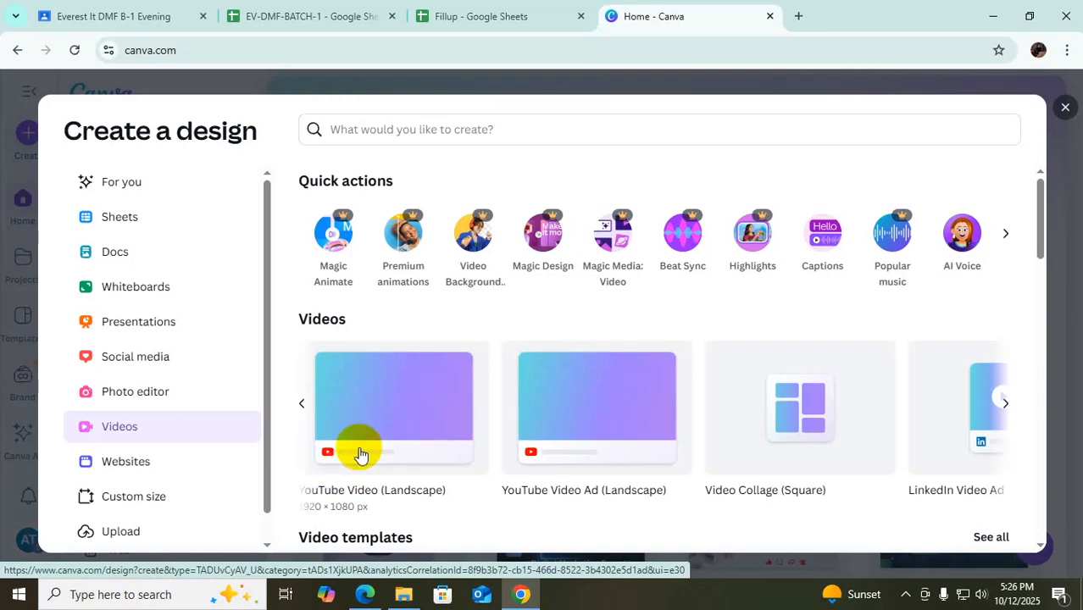
# Look through the website types and templates in the Websites category
pyautogui.click(140, 472)
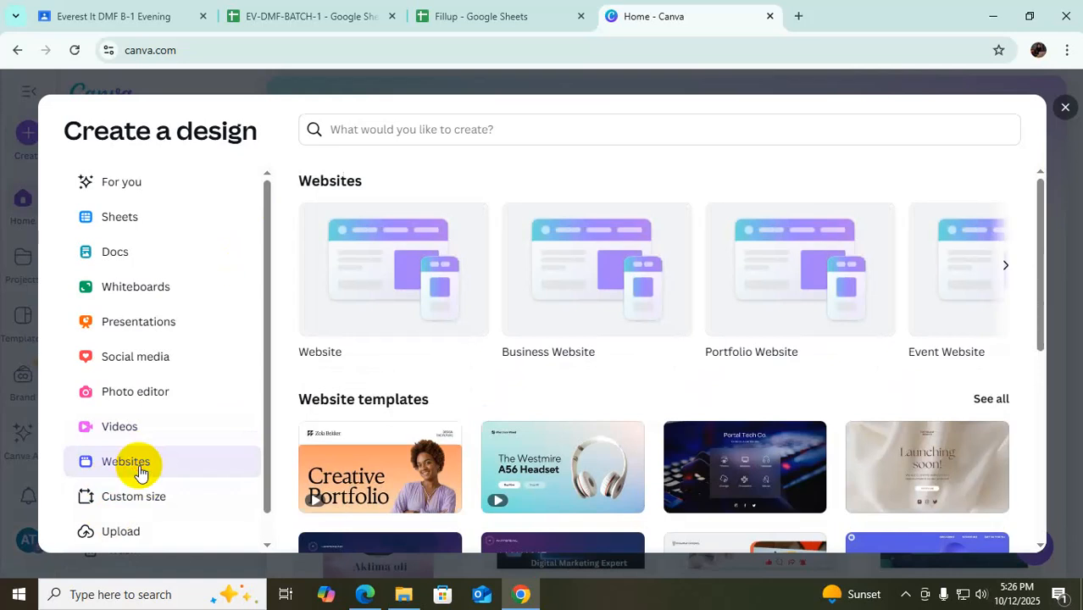
pyautogui.scroll(-1, 512, 465)
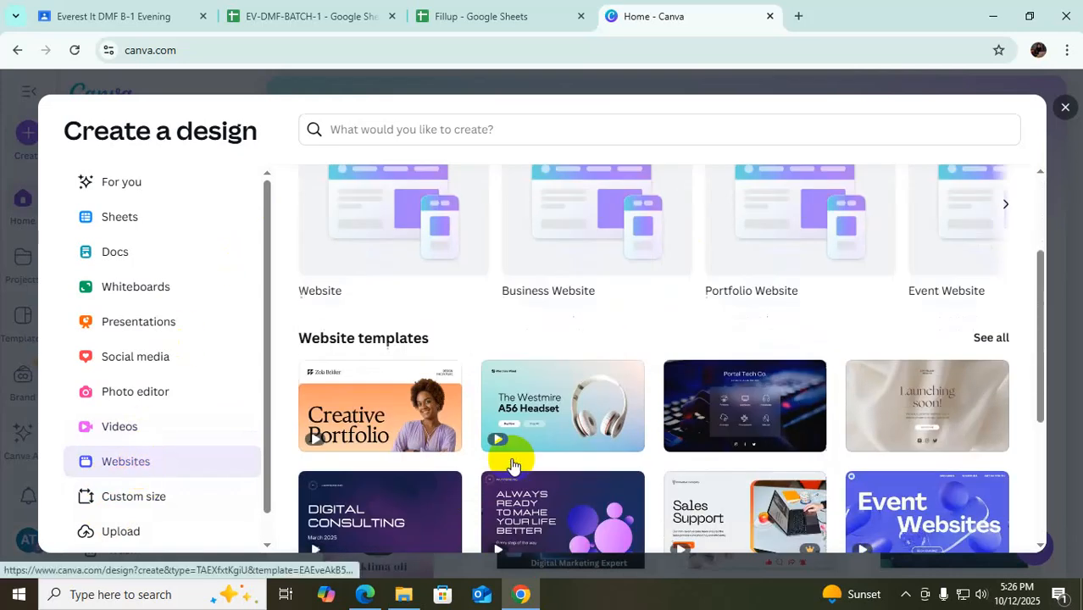
pyautogui.scroll(-5, 513, 465)
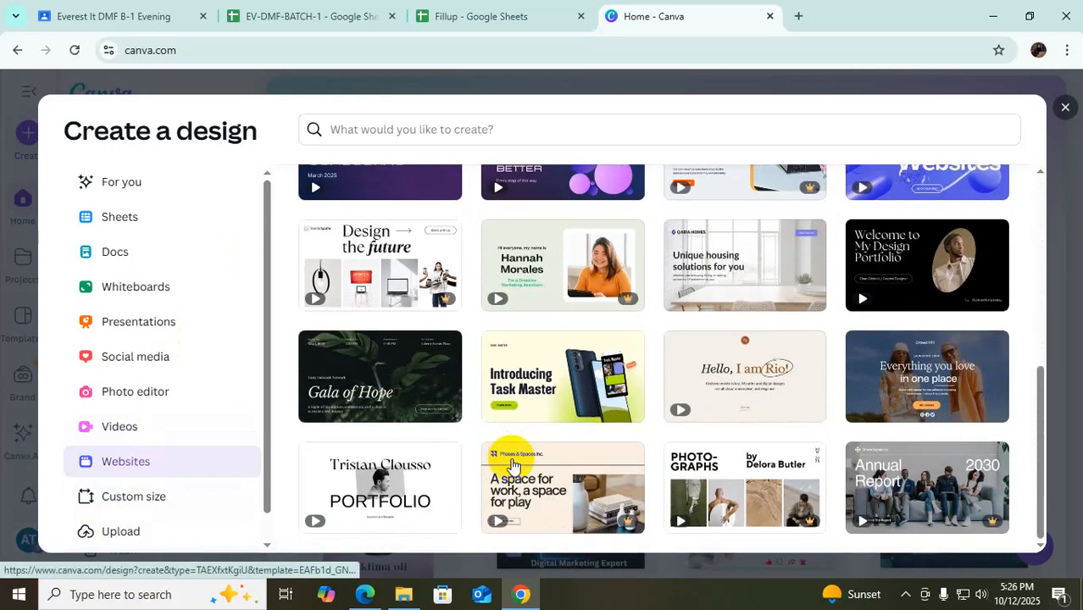
pyautogui.scroll(6, 513, 465)
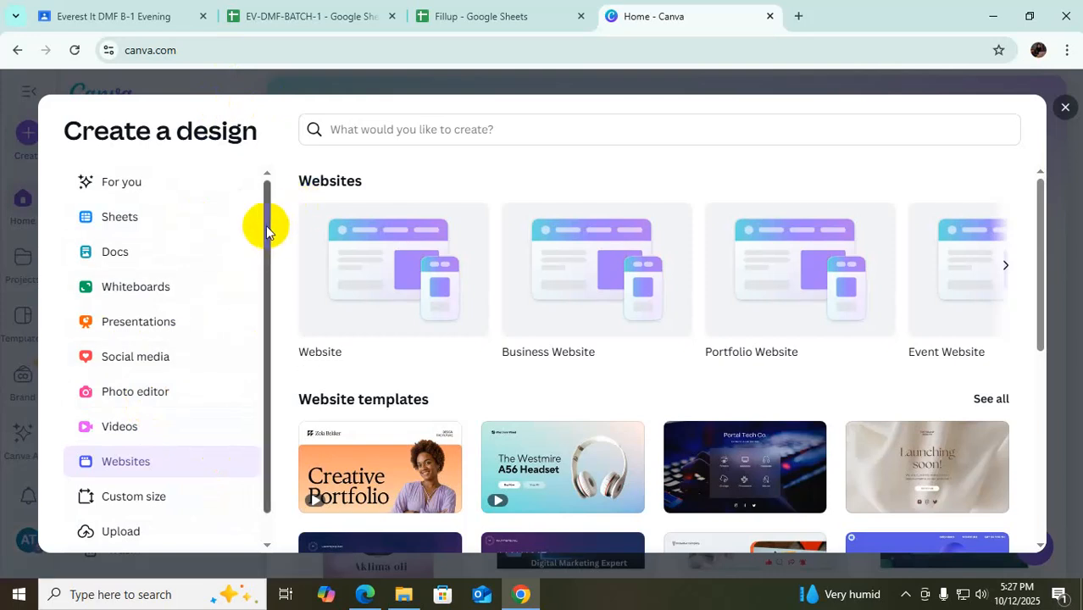
# Create a blank YouTube Video (Landscape) design at 1920 × 1080 px and clear its prefilled template search
pyautogui.moveTo(266, 219); pyautogui.dragTo(266, 296)
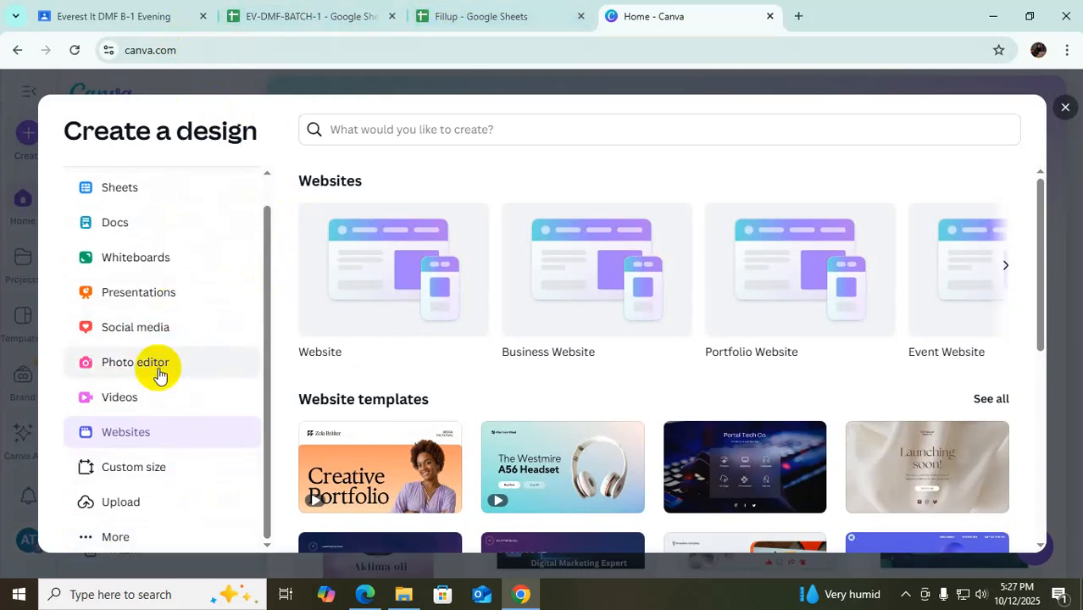
pyautogui.click(119, 402)
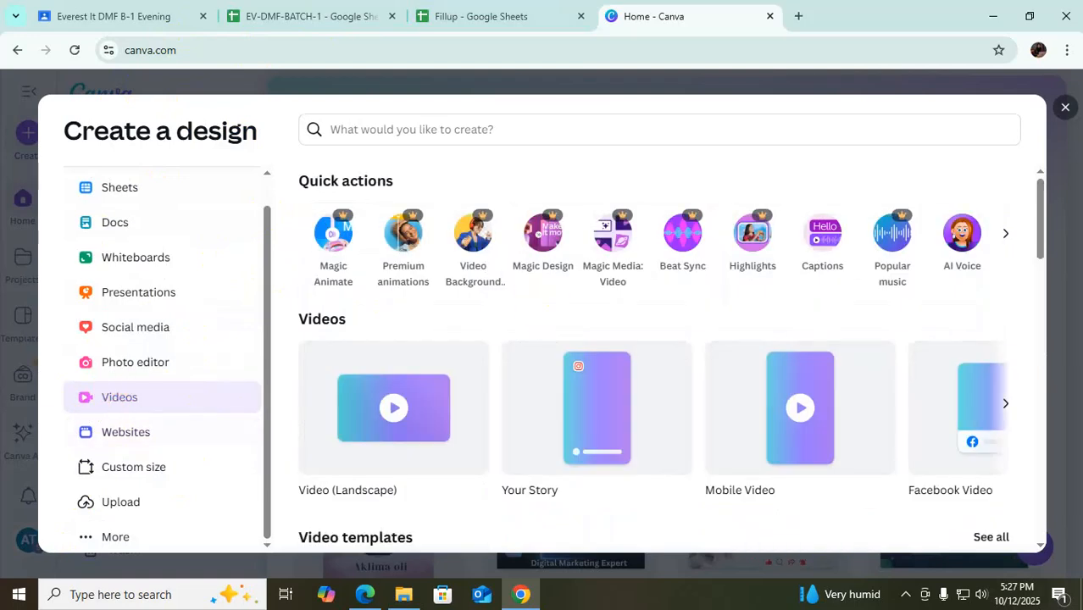
pyautogui.moveTo(1042, 200); pyautogui.dragTo(1044, 224)
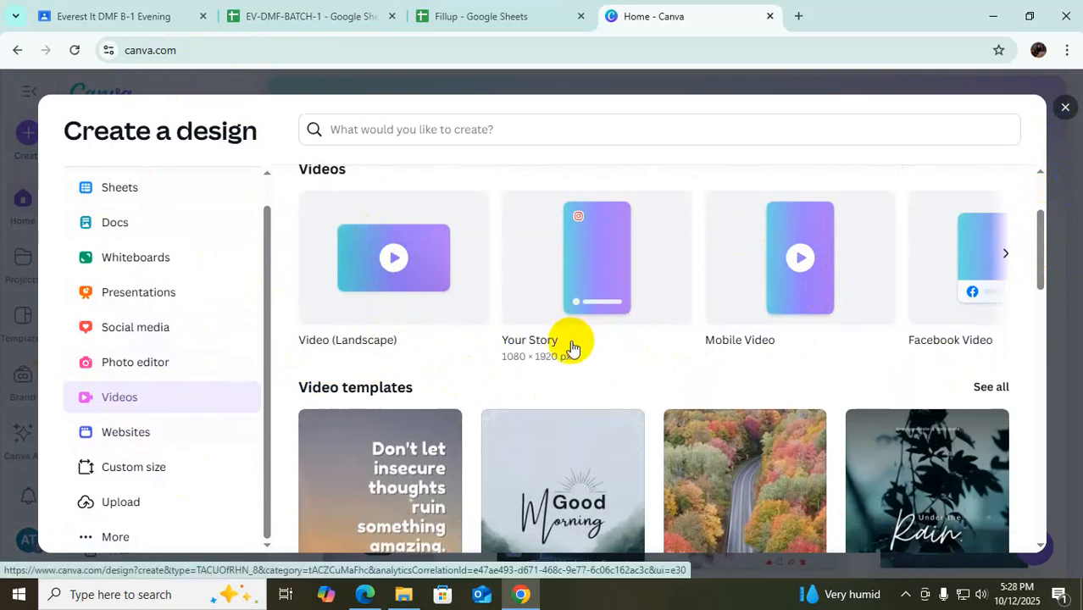
pyautogui.click(1008, 258)
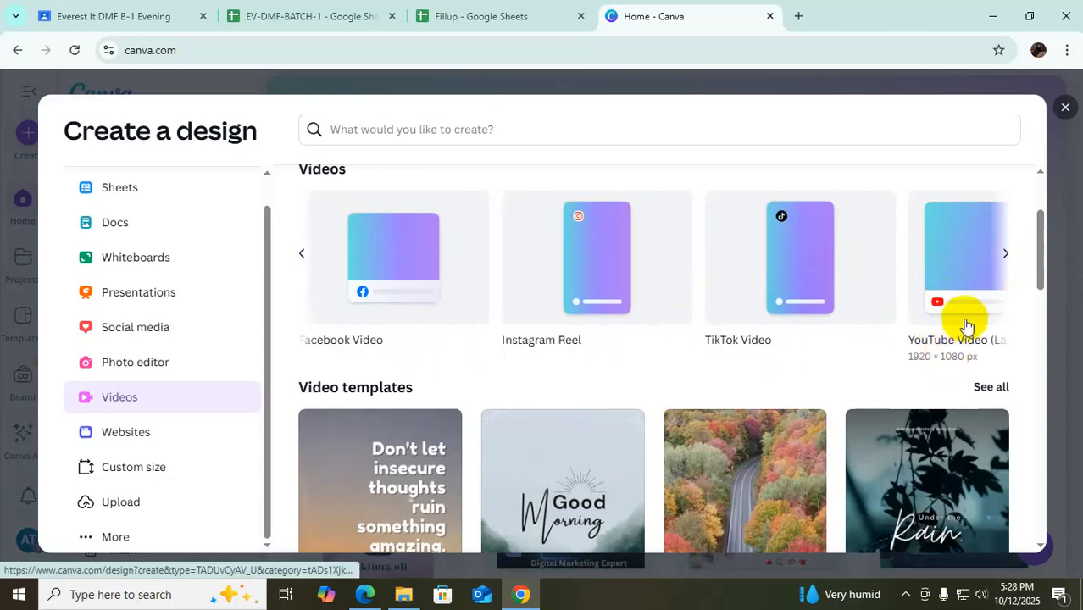
pyautogui.click(1006, 252)
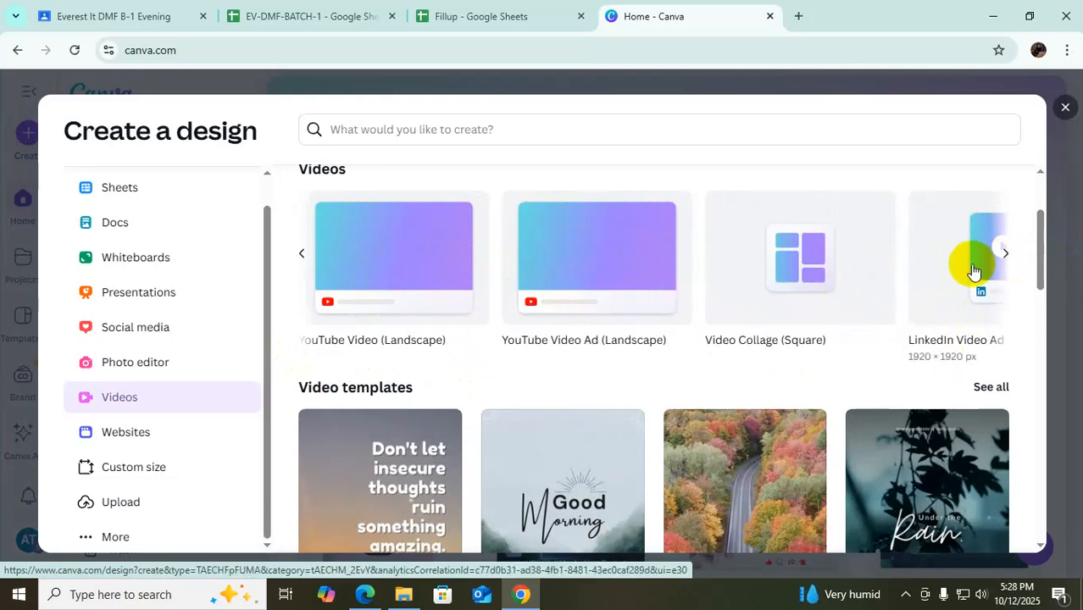
pyautogui.click(366, 252)
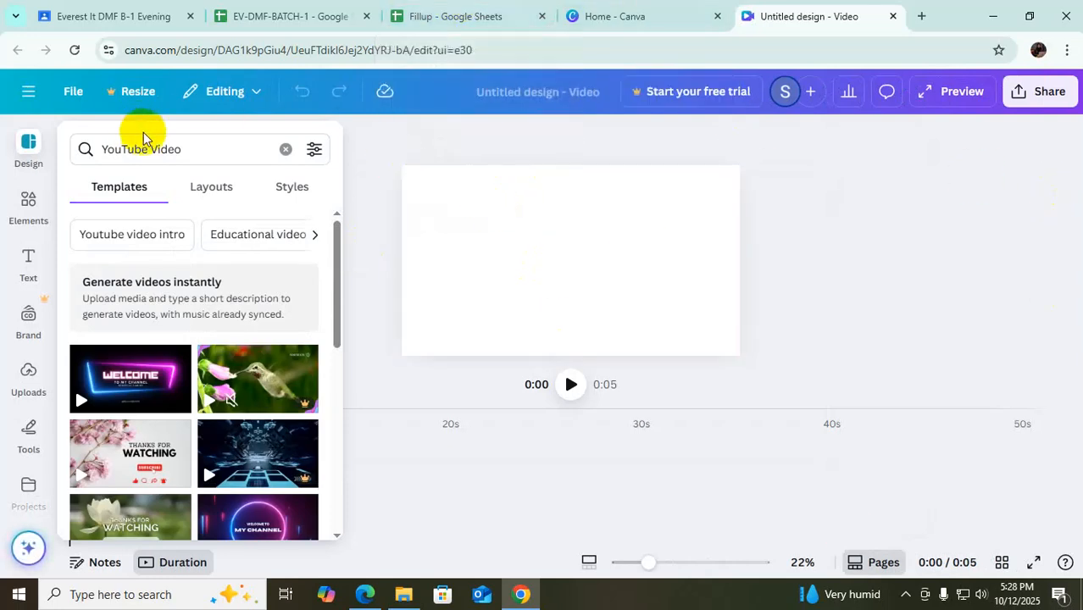
pyautogui.click(286, 149)
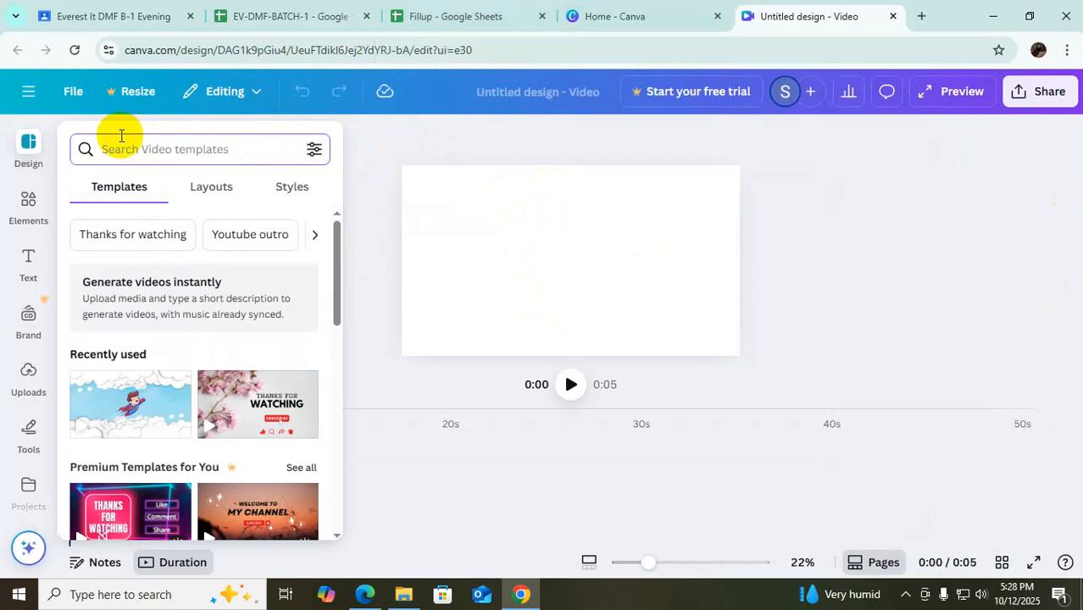
pyautogui.click(376, 161)
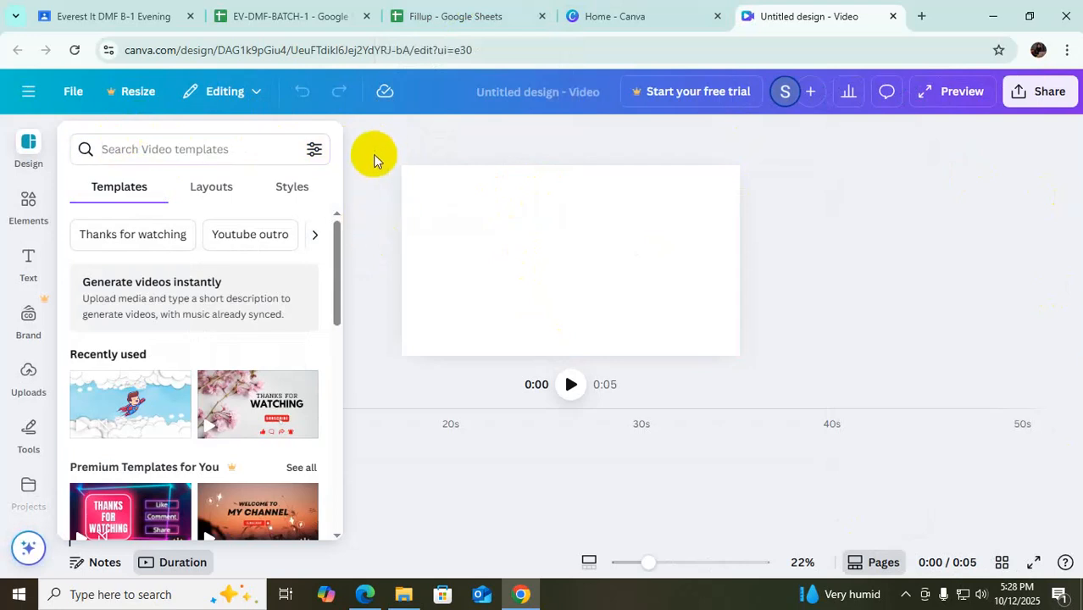
# Dismiss the template suggestions and look over the uploaded images available for the blank video
pyautogui.click(871, 210)
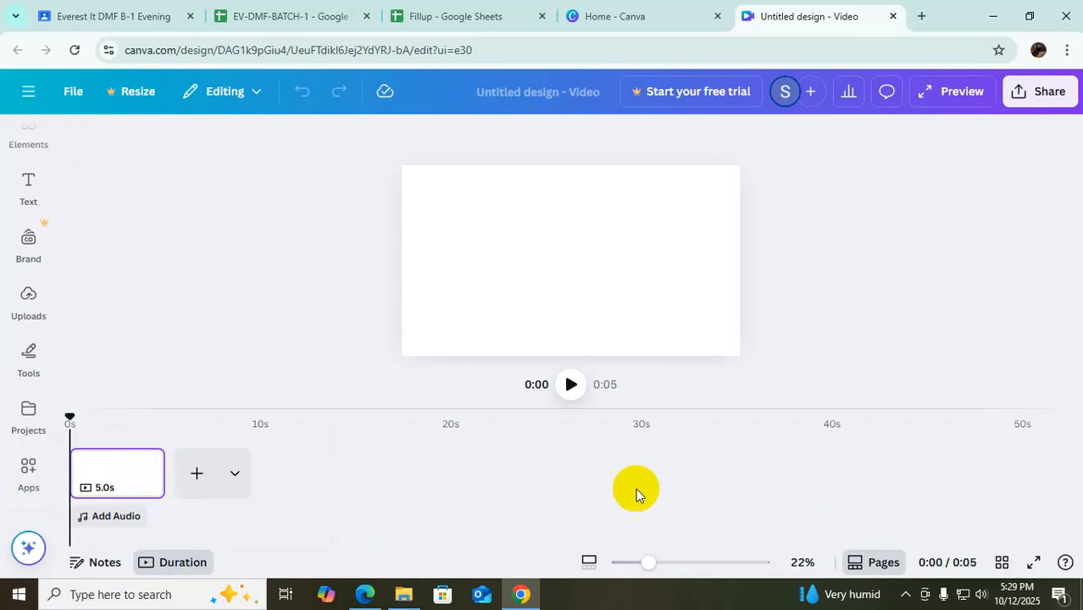
pyautogui.click(32, 307)
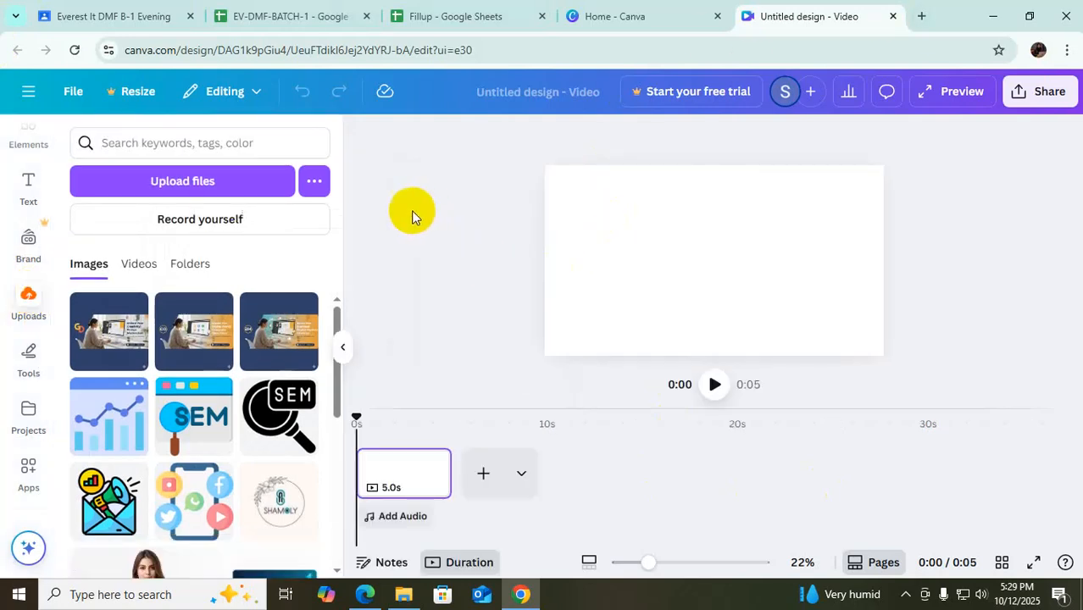
pyautogui.click(210, 144)
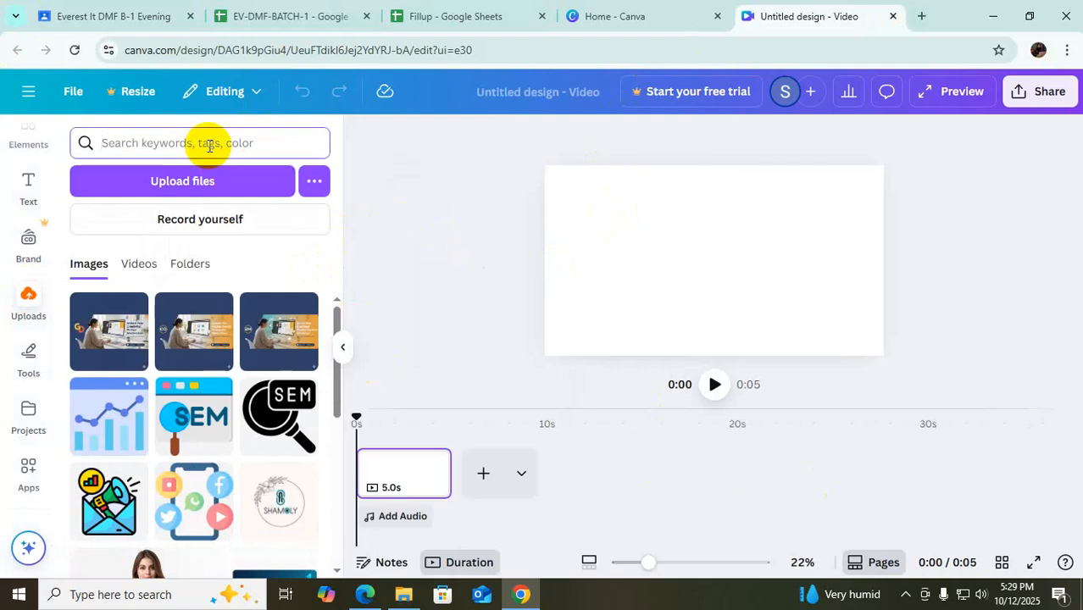
# Search the elements library for "videos" and choose the suggested "background videos" search
pyautogui.click(20, 134)
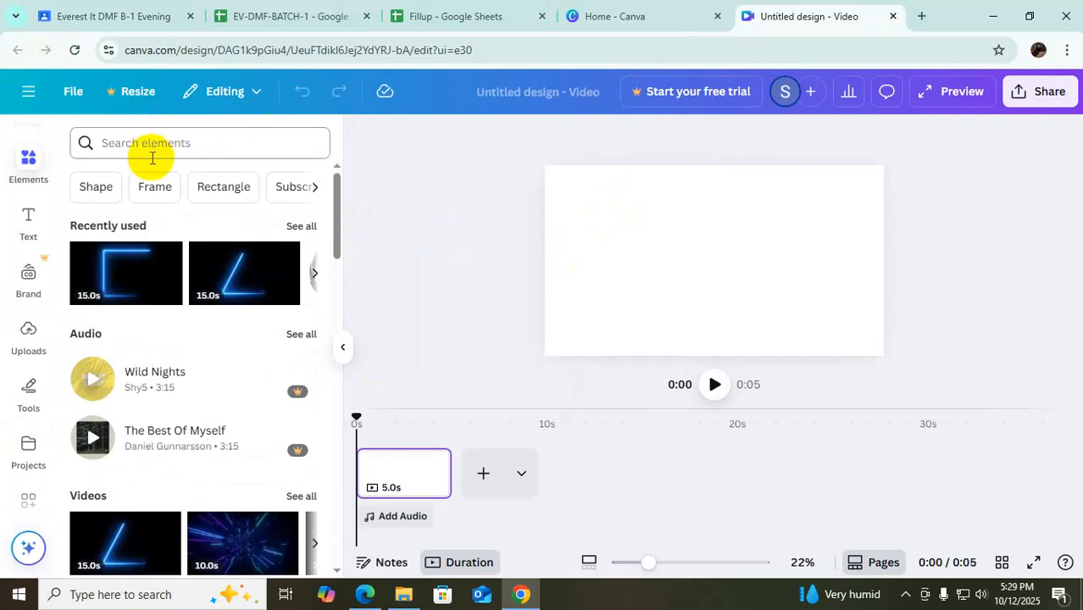
pyautogui.click(153, 142)
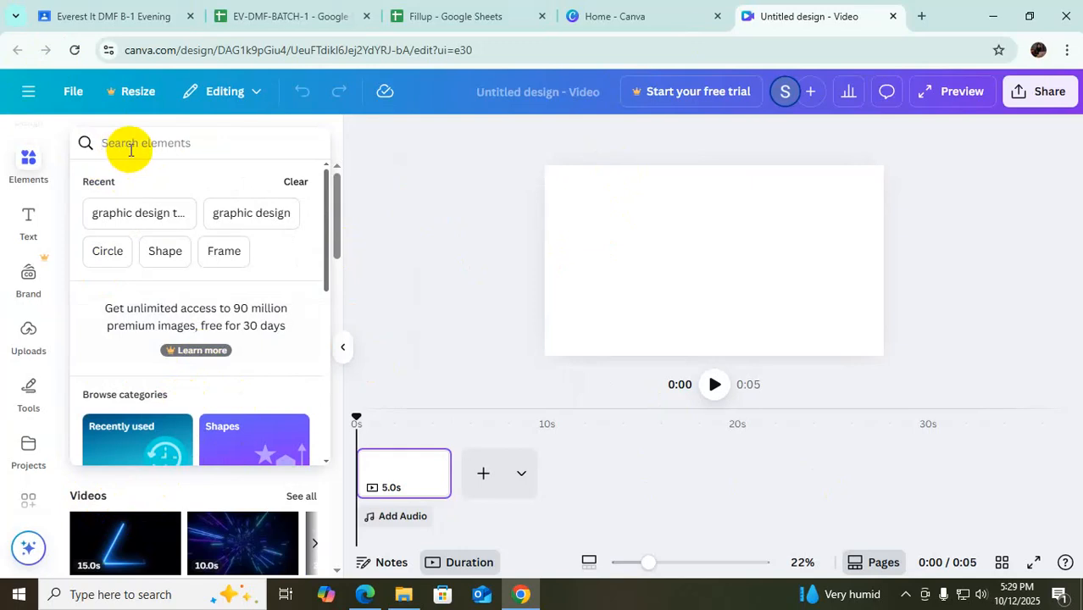
pyautogui.write('videos')
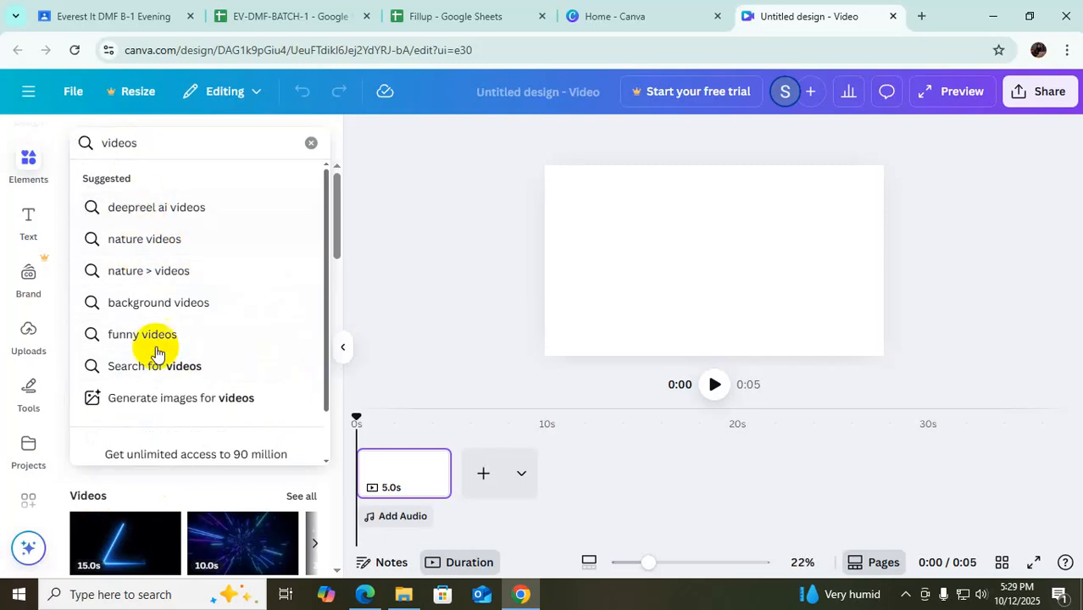
pyautogui.click(144, 305)
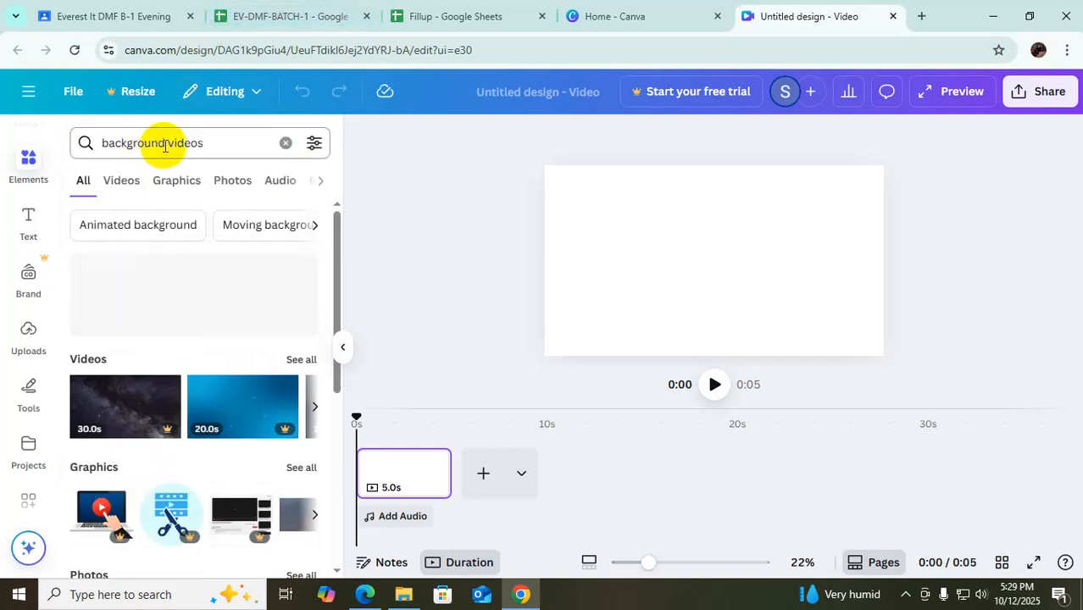
# Change the element search to "intro" and look over the graphics, audio, video and photo results
pyautogui.moveTo(165, 144); pyautogui.dragTo(108, 139)
pyautogui.write('in')
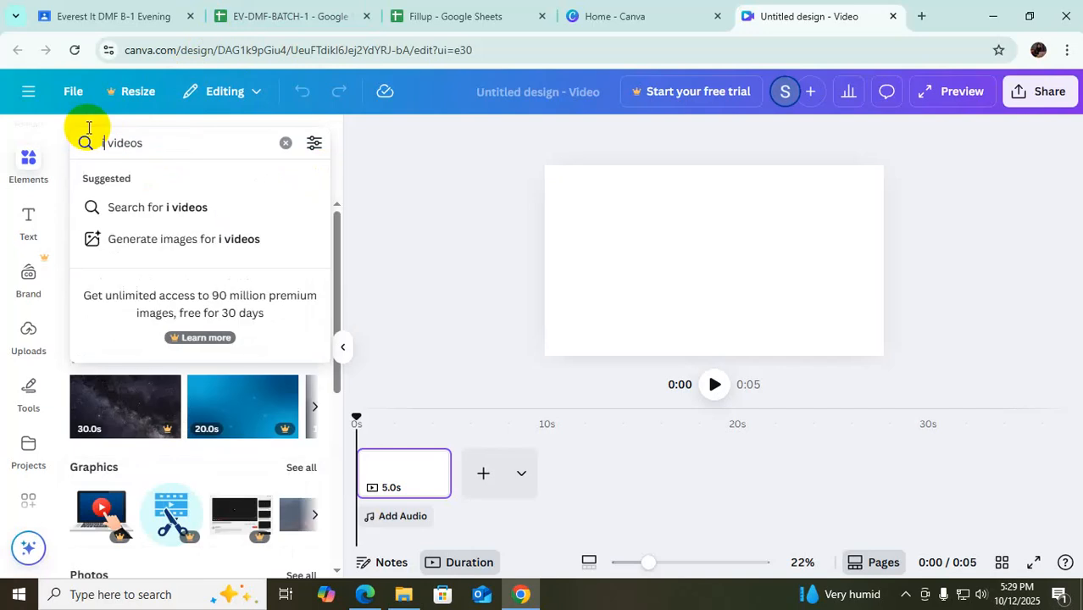
pyautogui.write('tro')
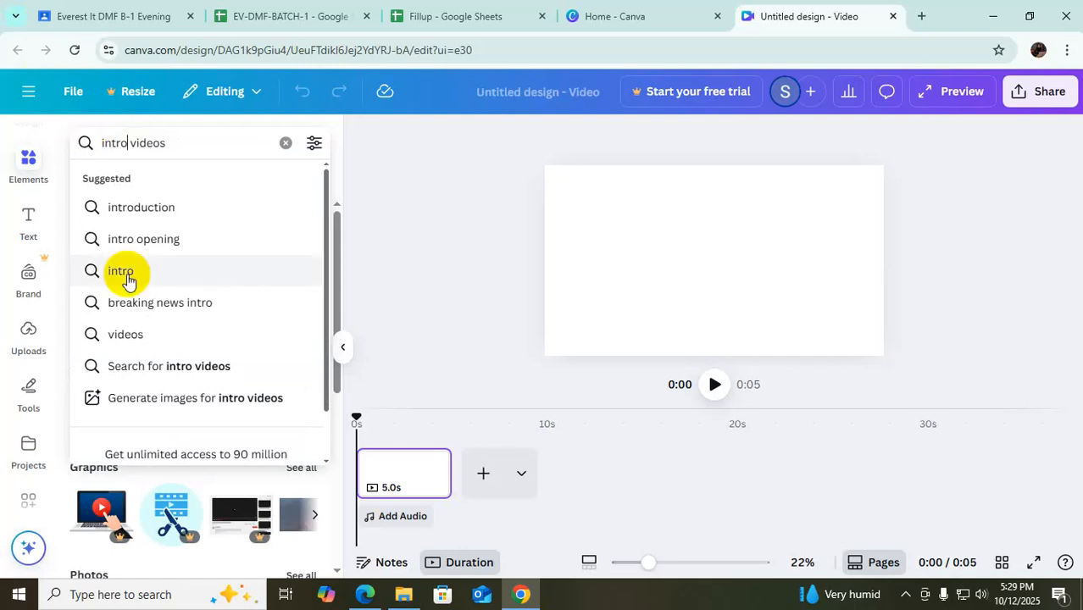
pyautogui.click(124, 272)
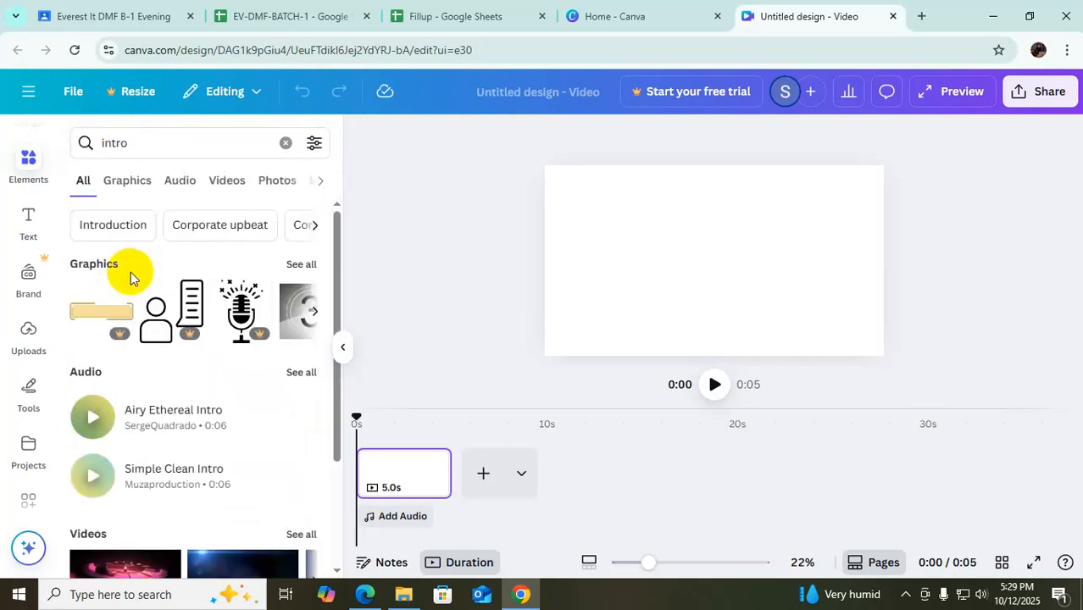
pyautogui.scroll(-2, 203, 398)
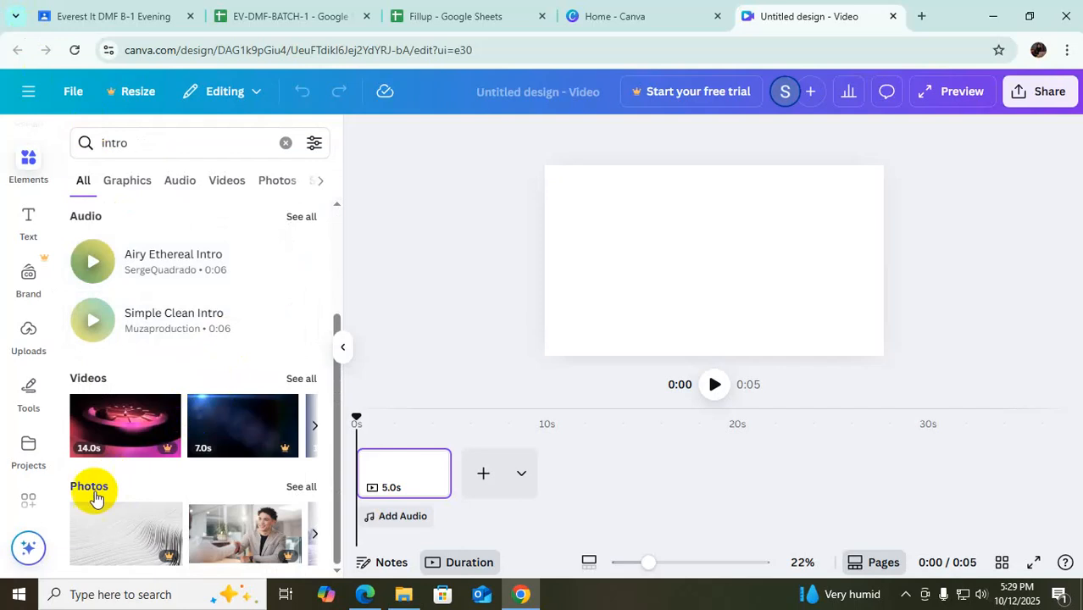
pyautogui.moveTo(164, 447)
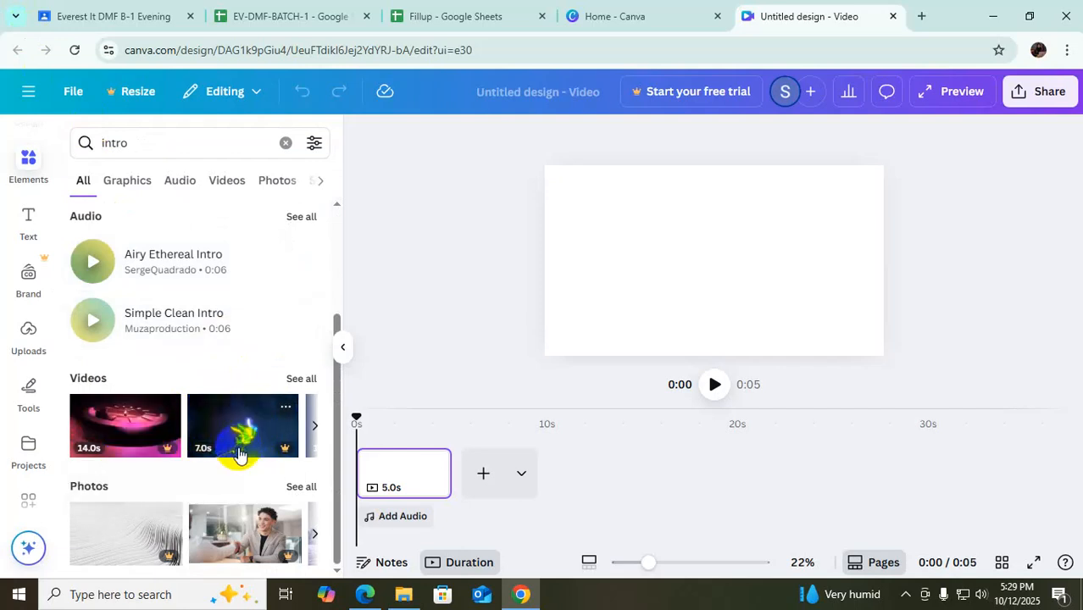
pyautogui.scroll(2, 212, 458)
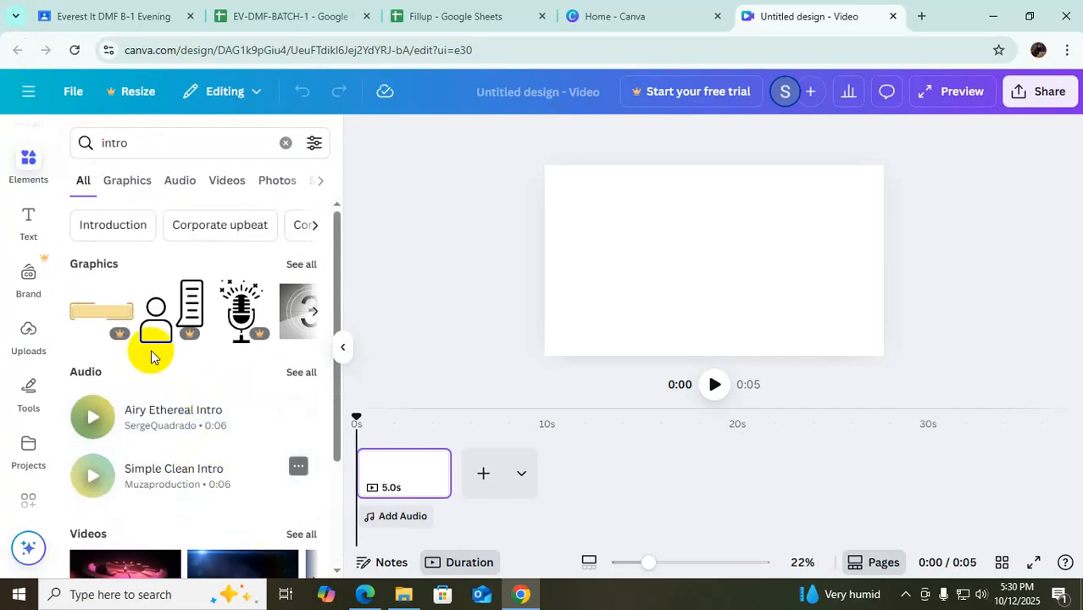
# Limit the intro results to videos and add the free 5-second red glowing ring clip to the page
pyautogui.click(229, 187)
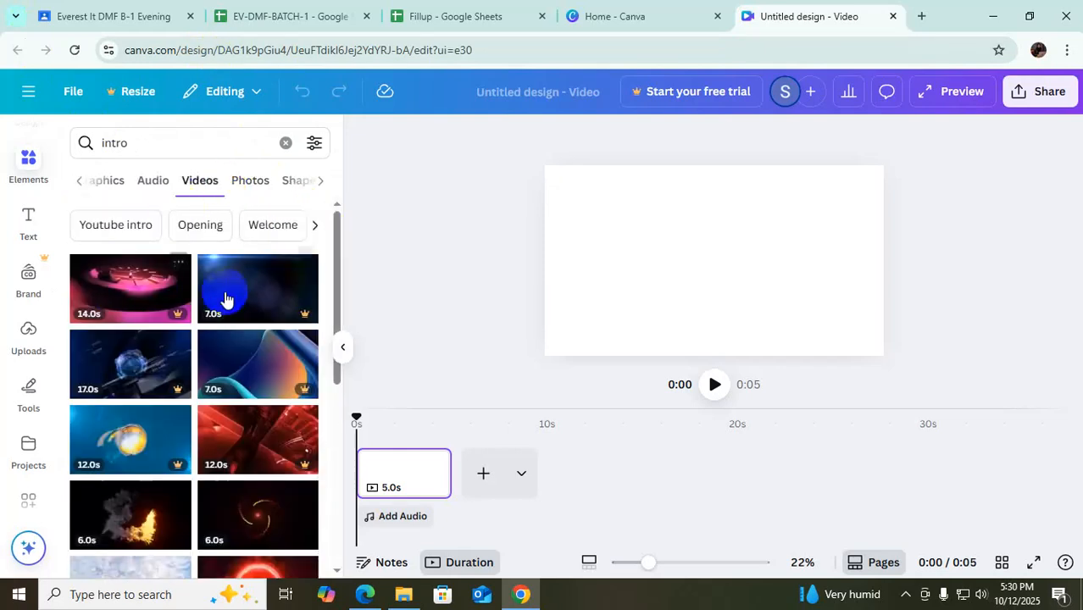
pyautogui.scroll(-2, 250, 428)
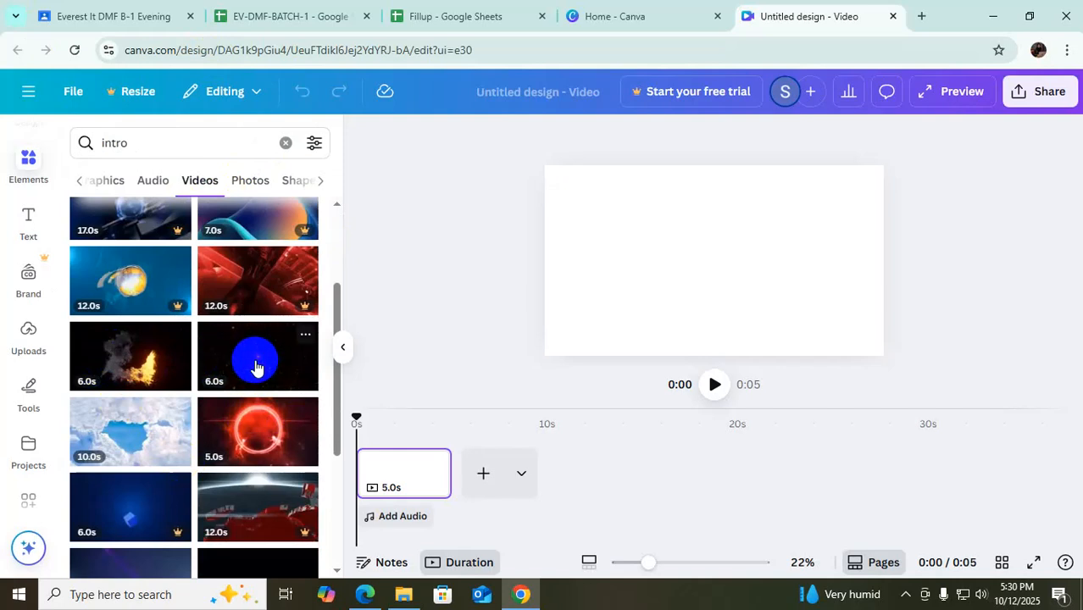
pyautogui.click(259, 431)
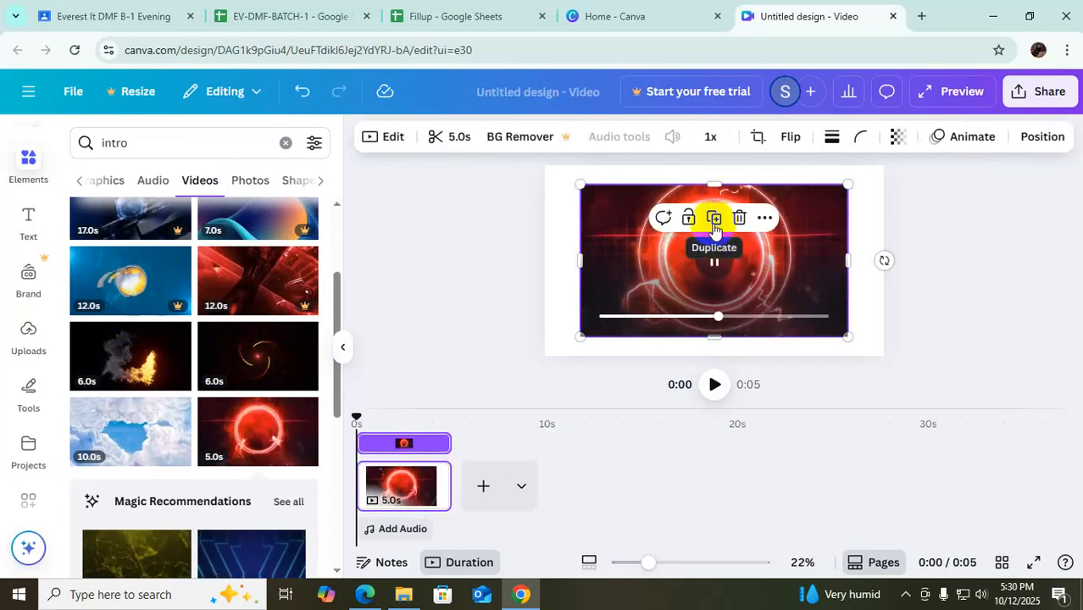
# Enlarge the red ring clip so that it covers the whole first page
pyautogui.moveTo(581, 184); pyautogui.dragTo(550, 170)
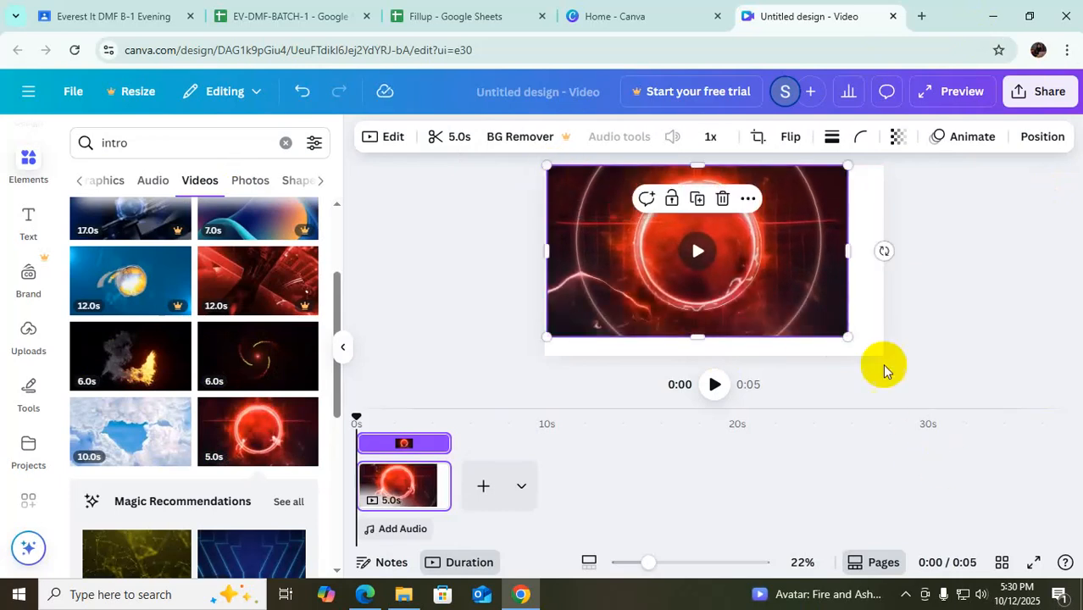
pyautogui.moveTo(847, 336); pyautogui.dragTo(889, 347)
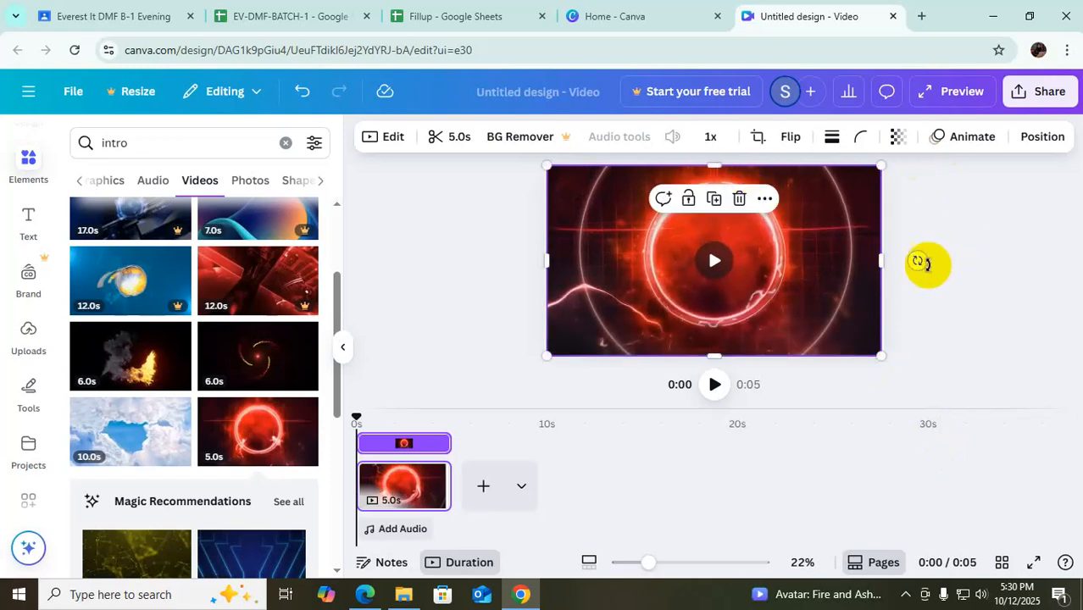
pyautogui.moveTo(880, 261); pyautogui.dragTo(886, 263)
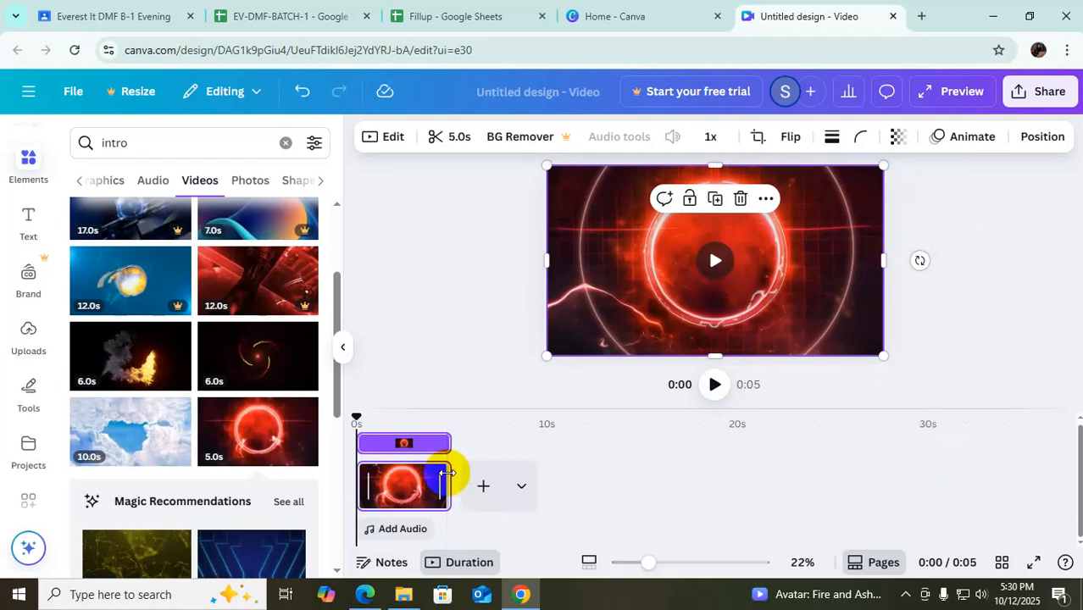
# Try trimming the first page to 3.2 seconds, extend it back to 5 seconds and preview its clip
pyautogui.moveTo(445, 473); pyautogui.dragTo(412, 472)
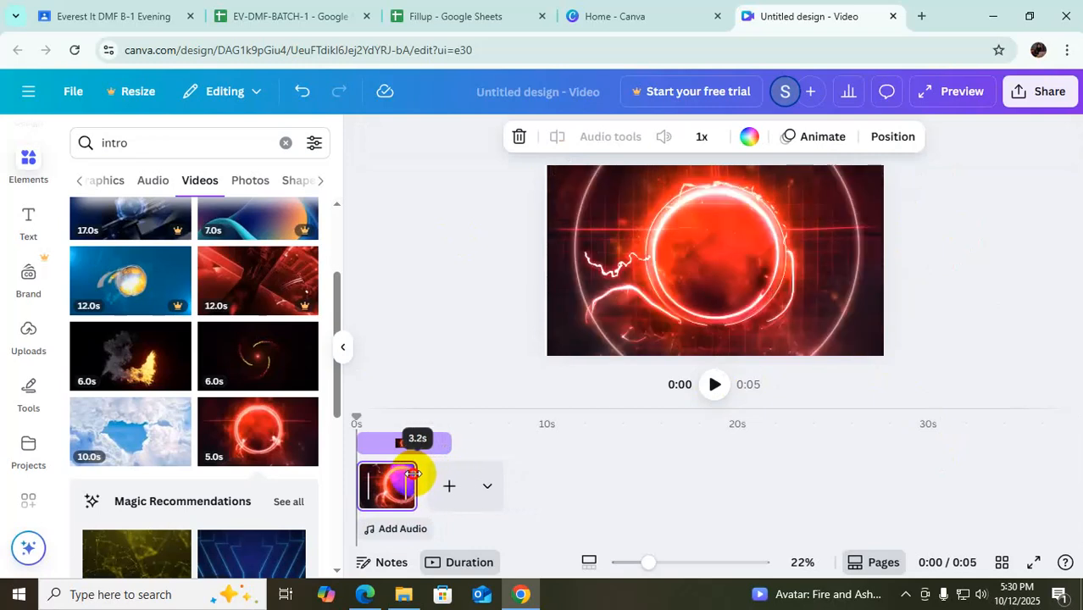
pyautogui.moveTo(442, 475)
pyautogui.mouseDown()
pyautogui.moveTo(472, 478)
pyautogui.moveTo(411, 481)
pyautogui.moveTo(451, 480)
pyautogui.mouseUp()
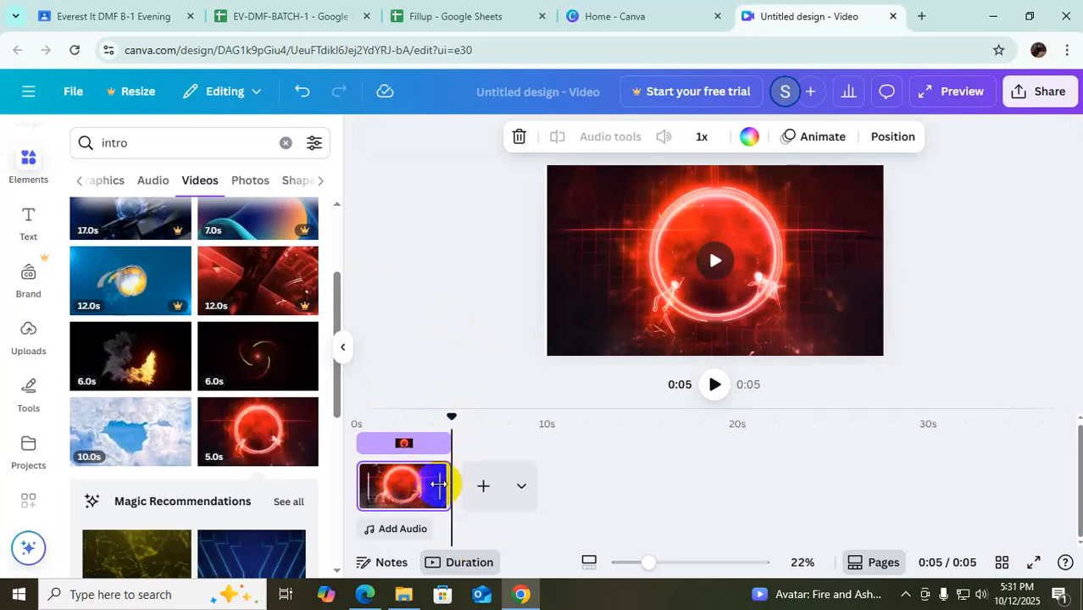
pyautogui.click(717, 261)
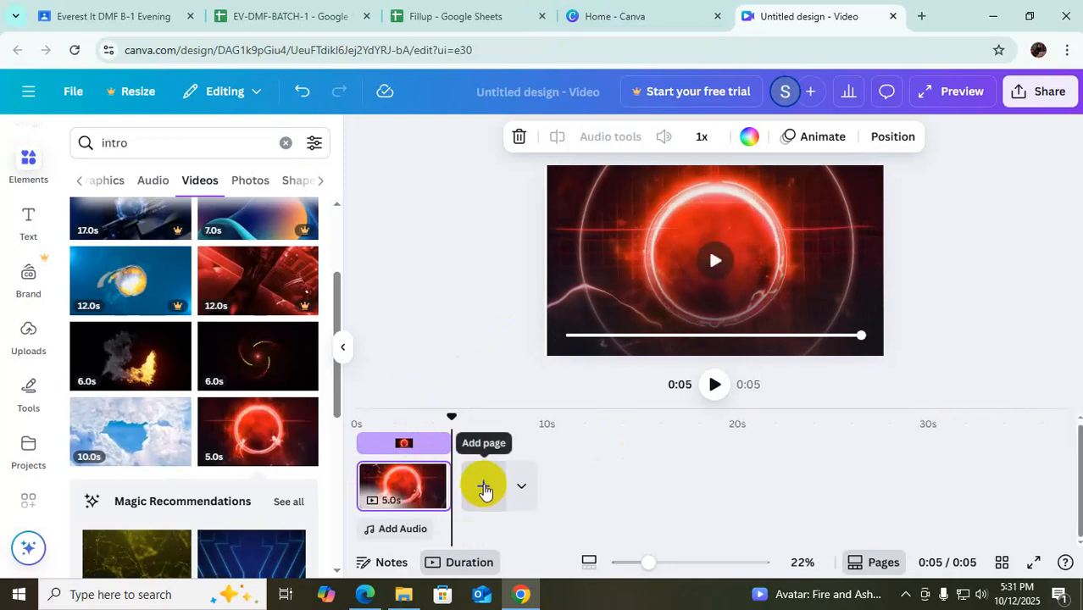
# Add a second page and insert the recommended 10-second blue neon line video on it
pyautogui.click(484, 488)
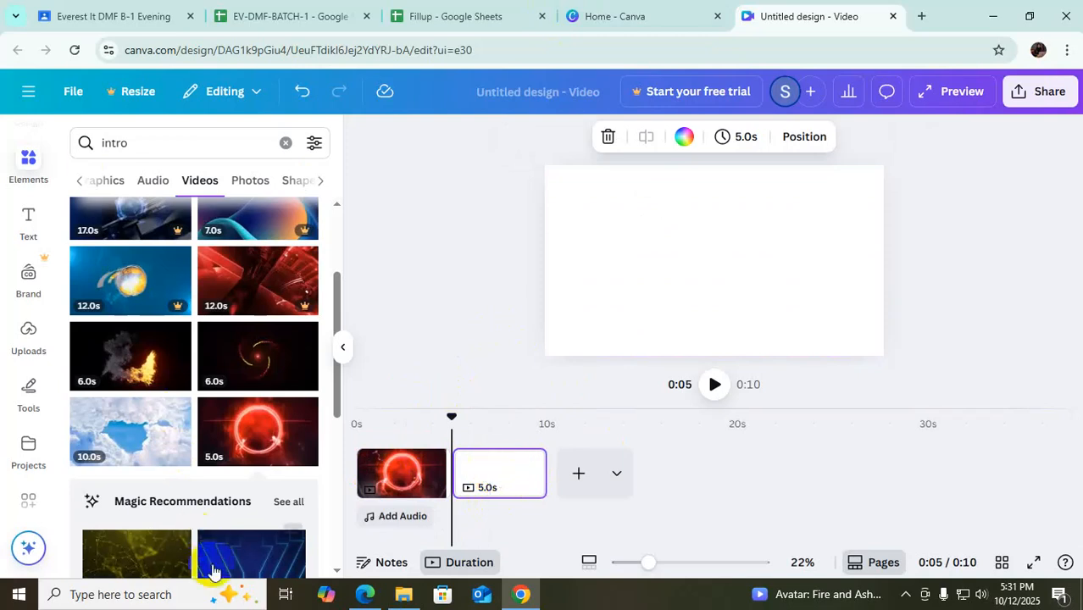
pyautogui.scroll(-3, 195, 525)
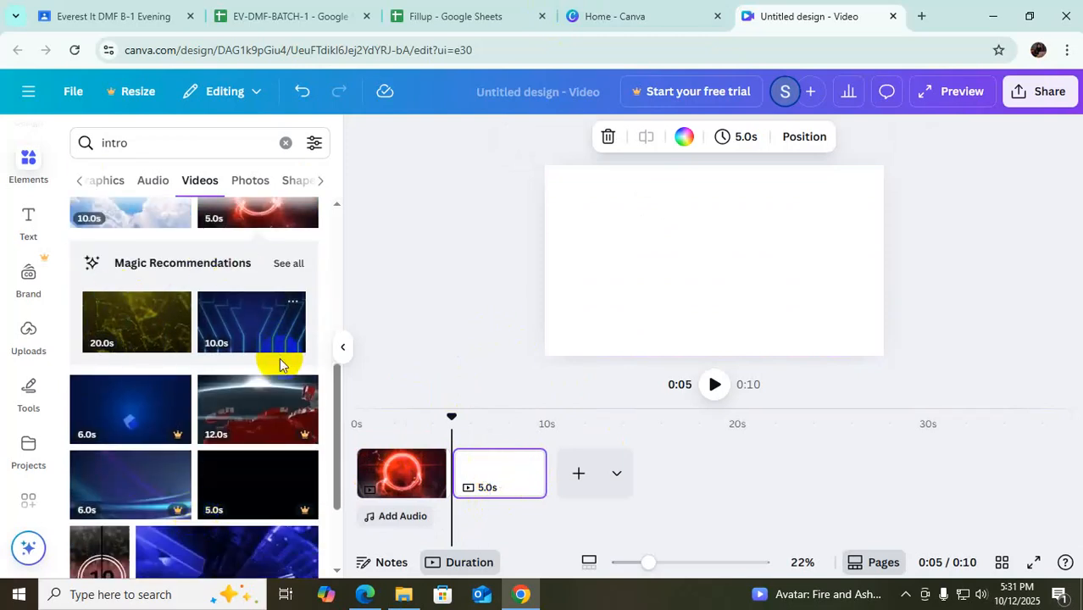
pyautogui.click(240, 331)
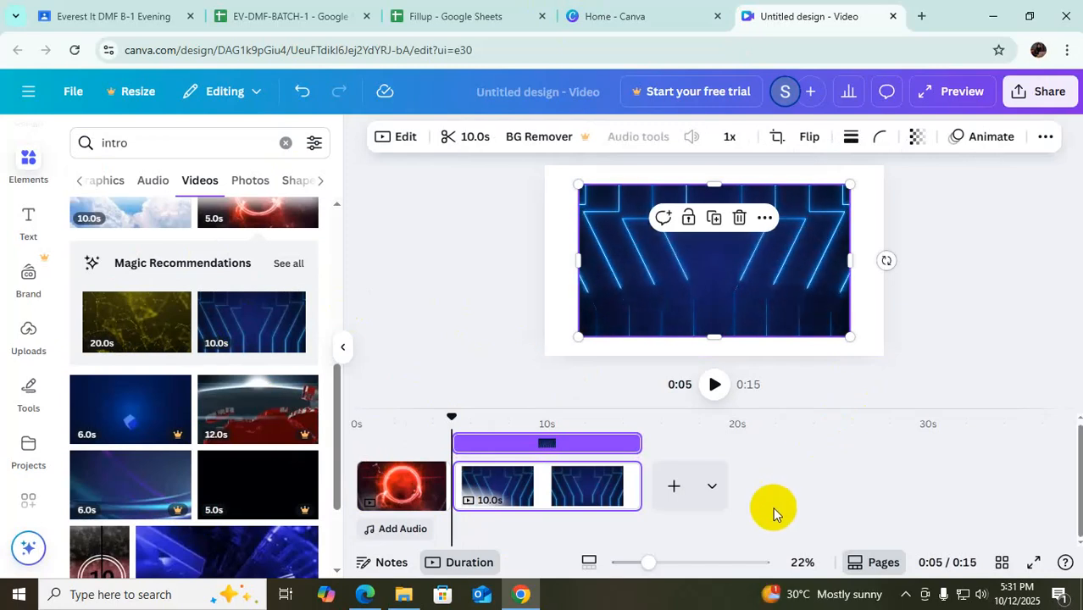
# Stretch the blue neon line clip to fill the whole second page
pyautogui.moveTo(578, 185); pyautogui.dragTo(544, 164)
pyautogui.moveTo(700, 338); pyautogui.dragTo(702, 360)
pyautogui.moveTo(850, 259); pyautogui.dragTo(882, 262)
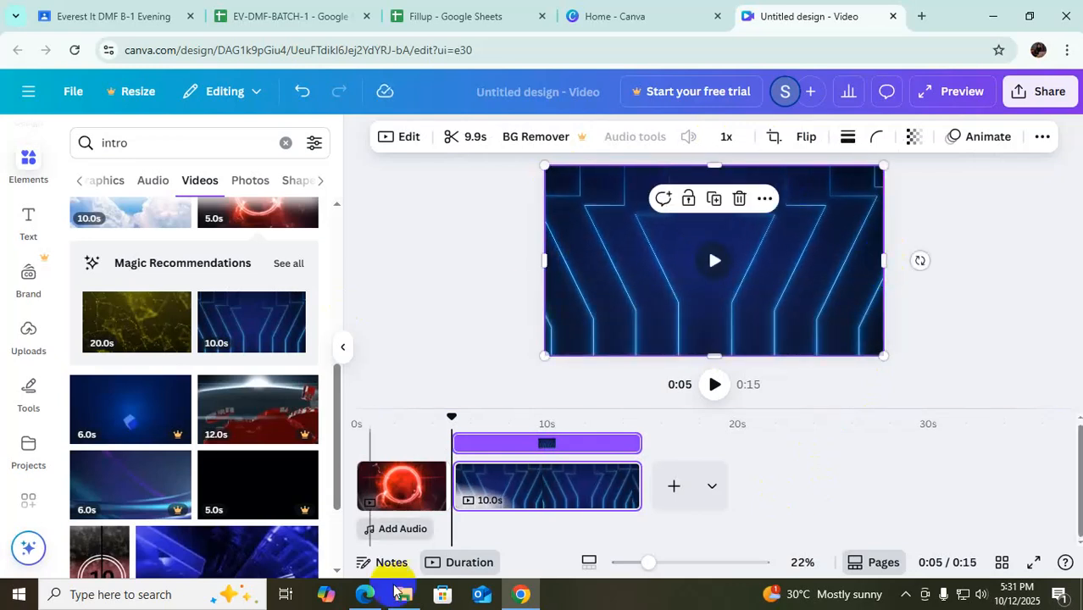
# Review both pages by scrubbing through the timeline, select the red ring clip and return the playhead to 0:00
pyautogui.click(412, 483)
pyautogui.click(500, 483)
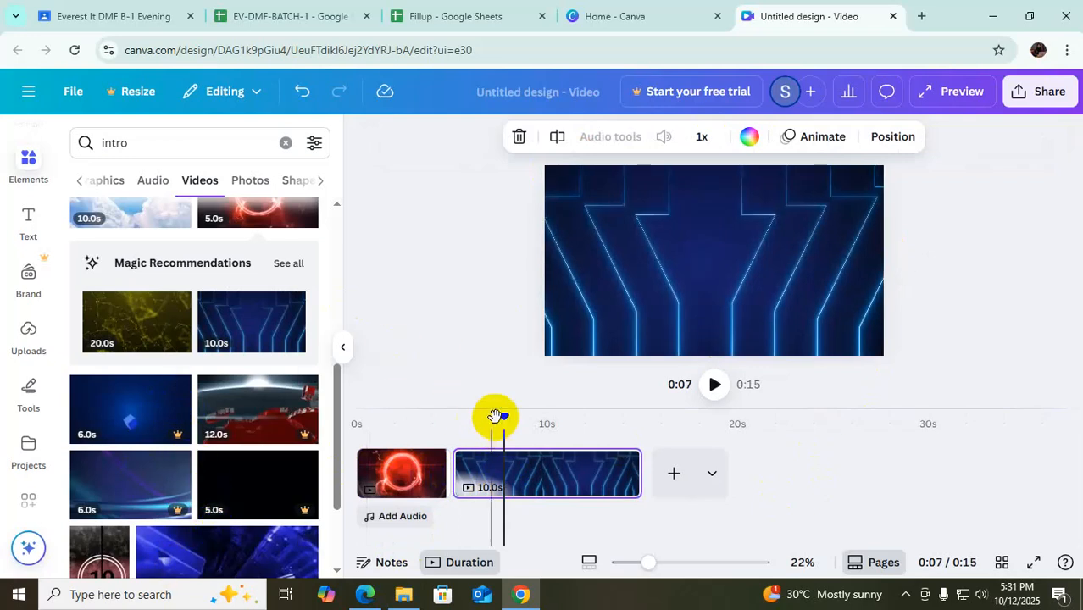
pyautogui.moveTo(504, 415); pyautogui.dragTo(219, 472)
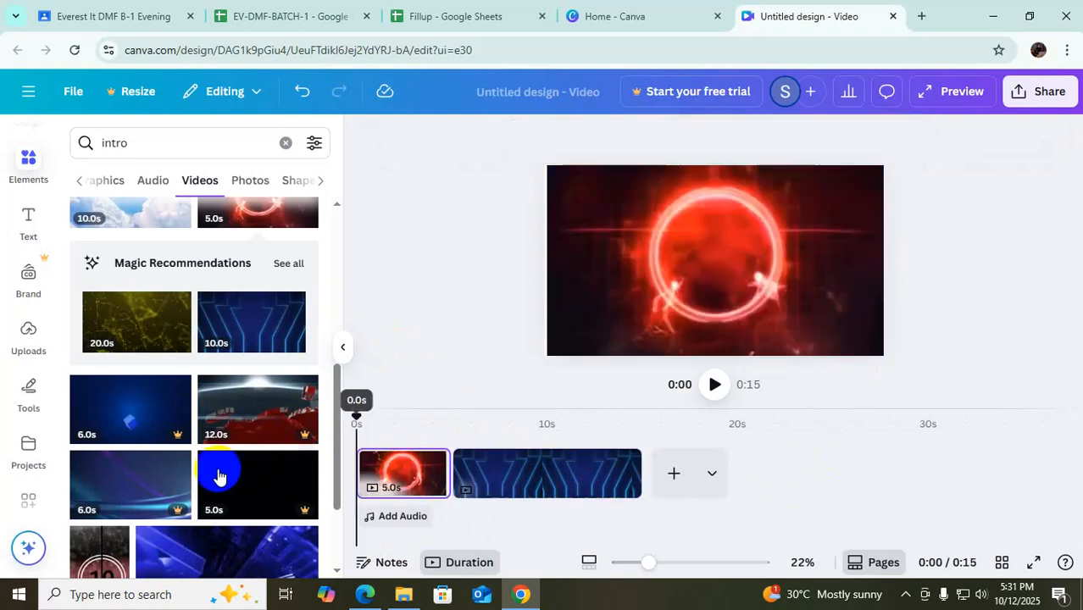
pyautogui.click(389, 473)
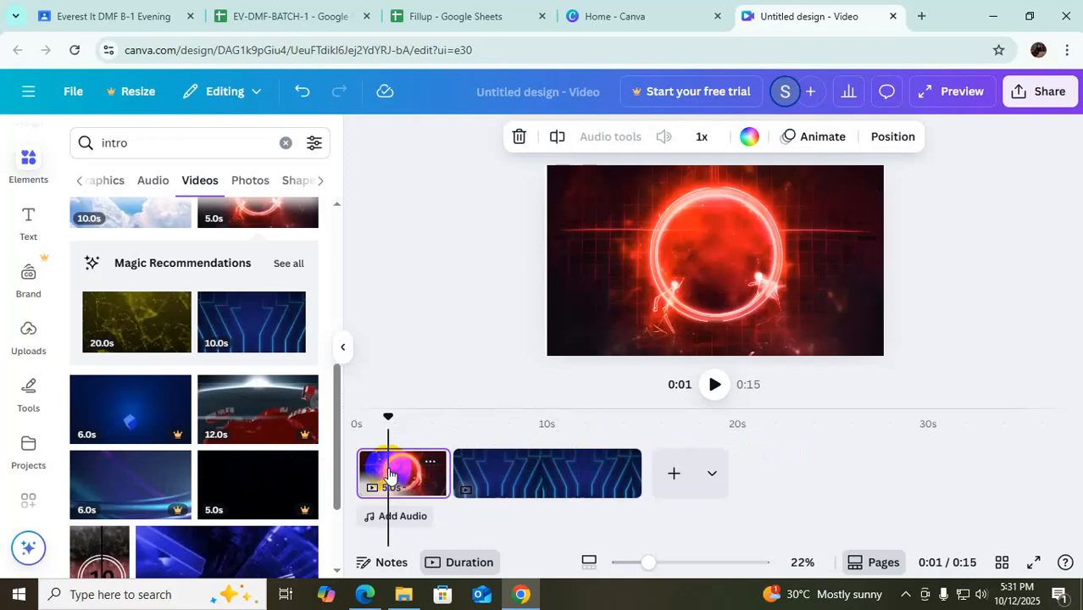
pyautogui.click(671, 296)
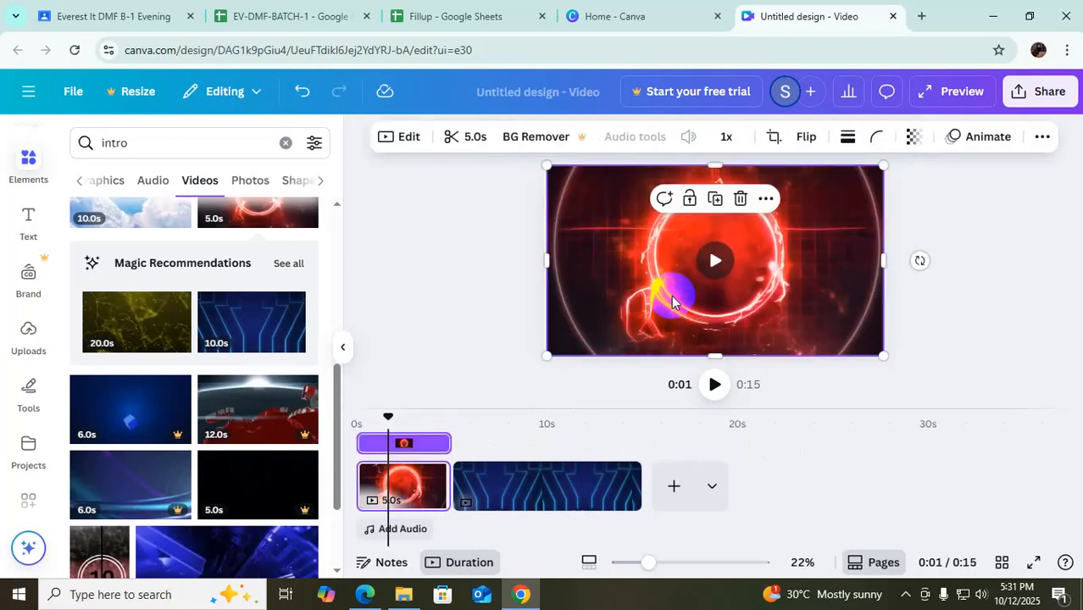
pyautogui.moveTo(383, 415); pyautogui.dragTo(356, 416)
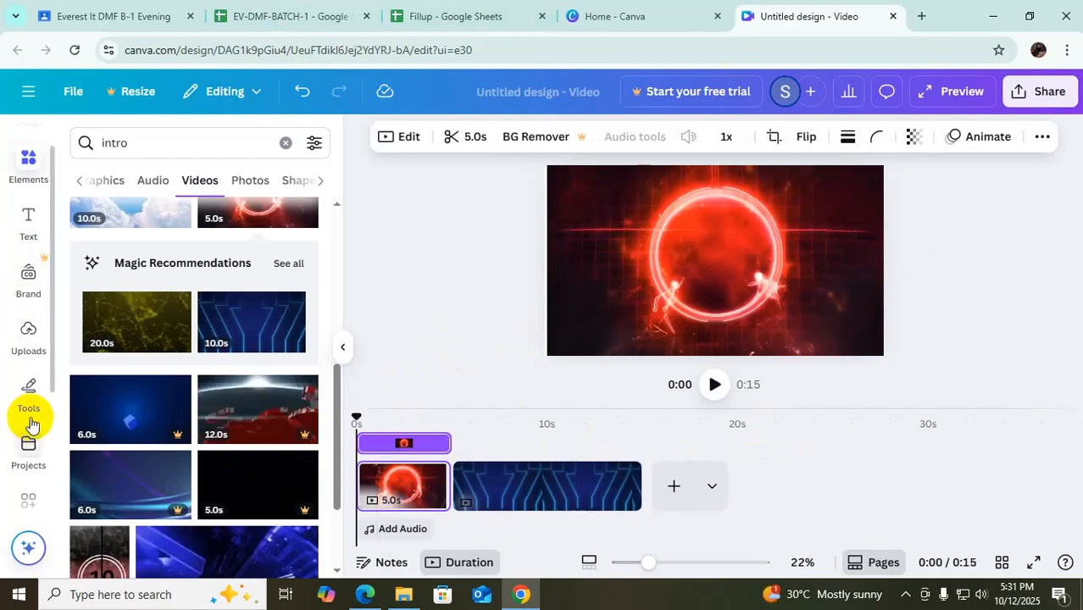
# Browse the full list of uploaded images for material to use in the video
pyautogui.click(29, 340)
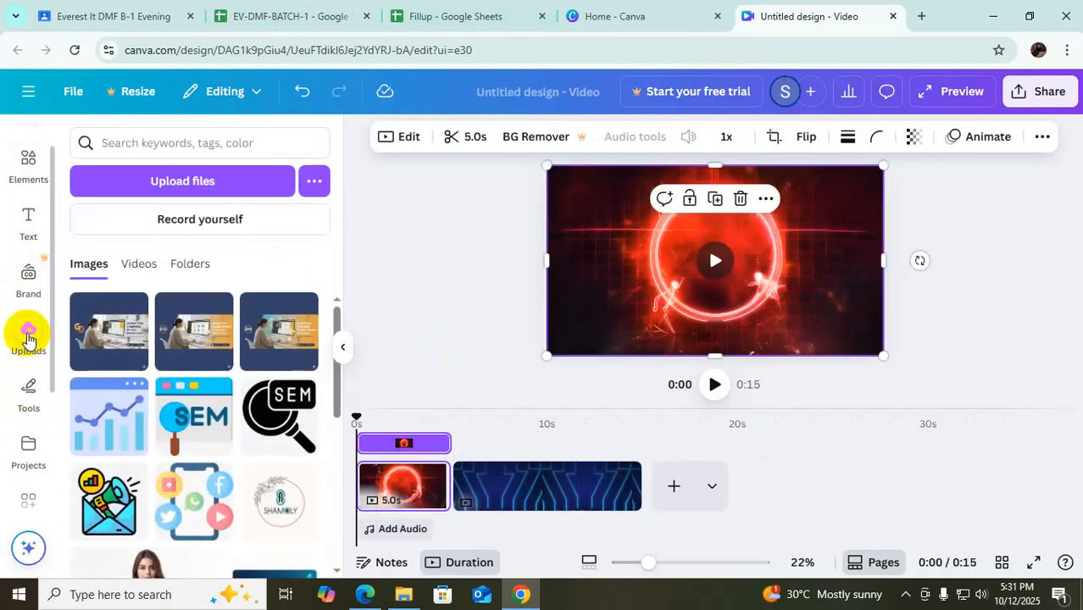
pyautogui.scroll(-2, 203, 434)
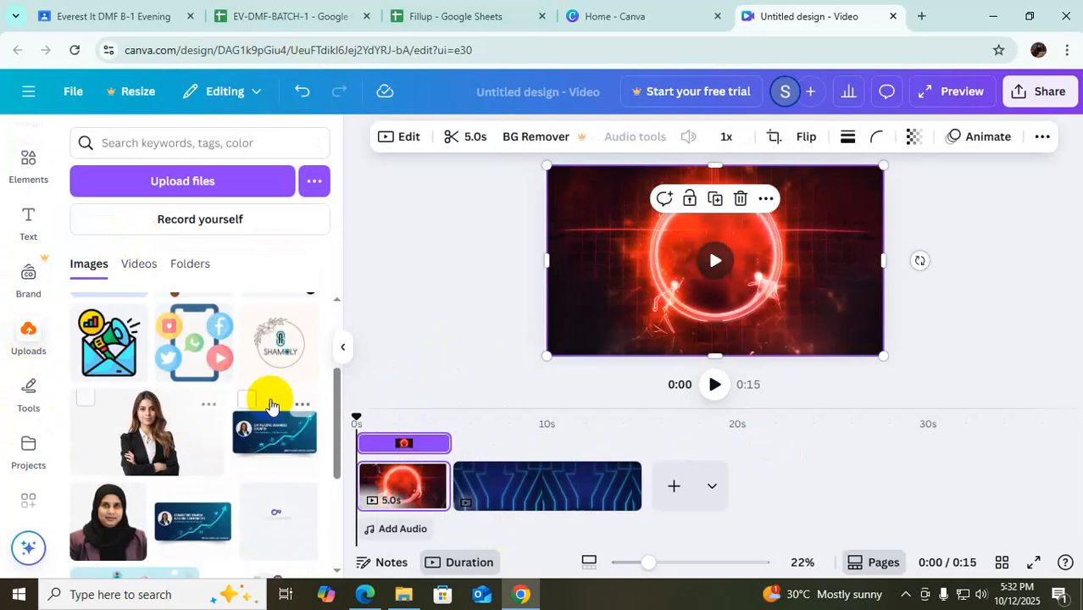
pyautogui.scroll(-2, 212, 504)
pyautogui.scroll(-1, 212, 504)
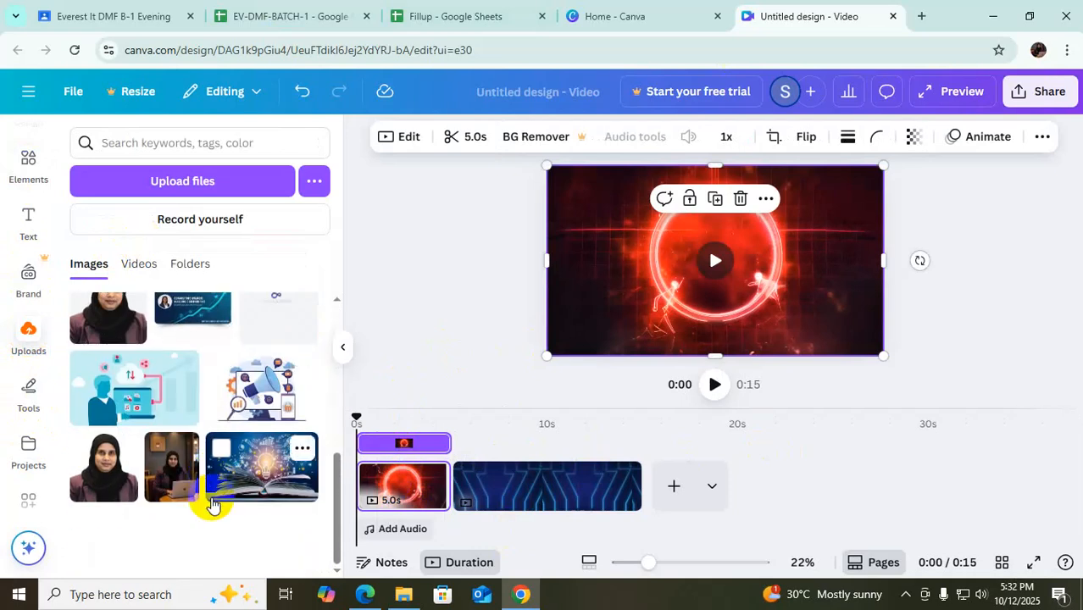
pyautogui.scroll(5, 212, 461)
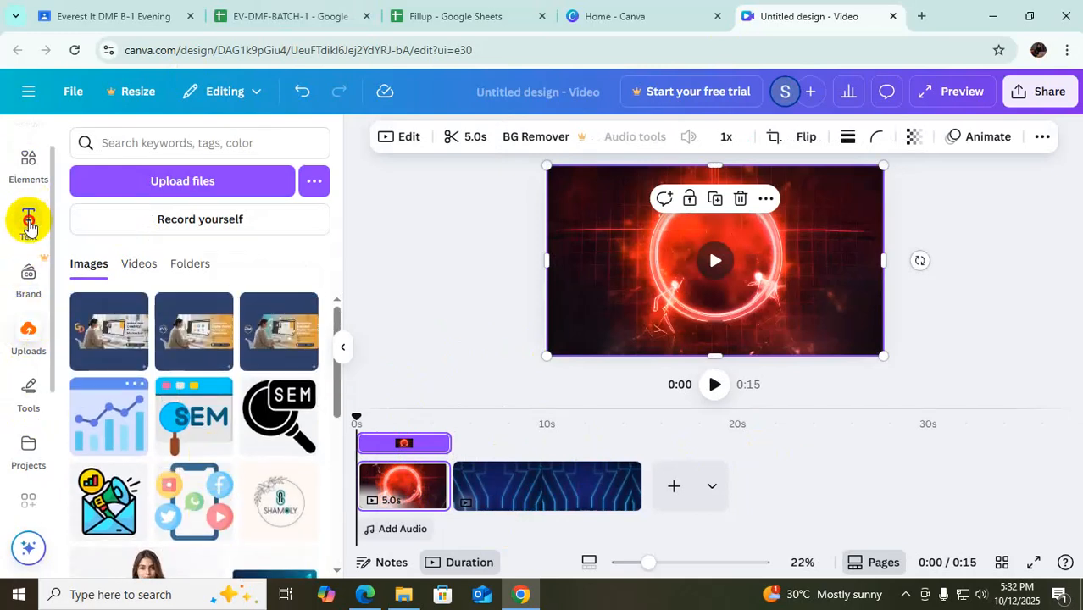
# Add a heading to the first page over the red ring clip with the text "IT Skills Academy"
pyautogui.click(28, 223)
pyautogui.click(225, 198)
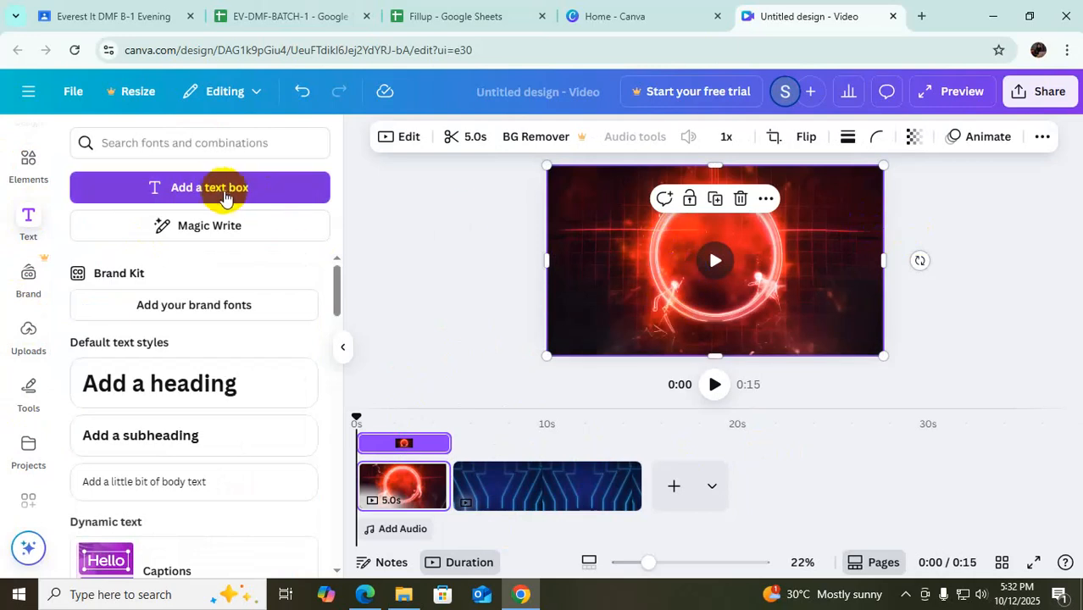
pyautogui.click(181, 376)
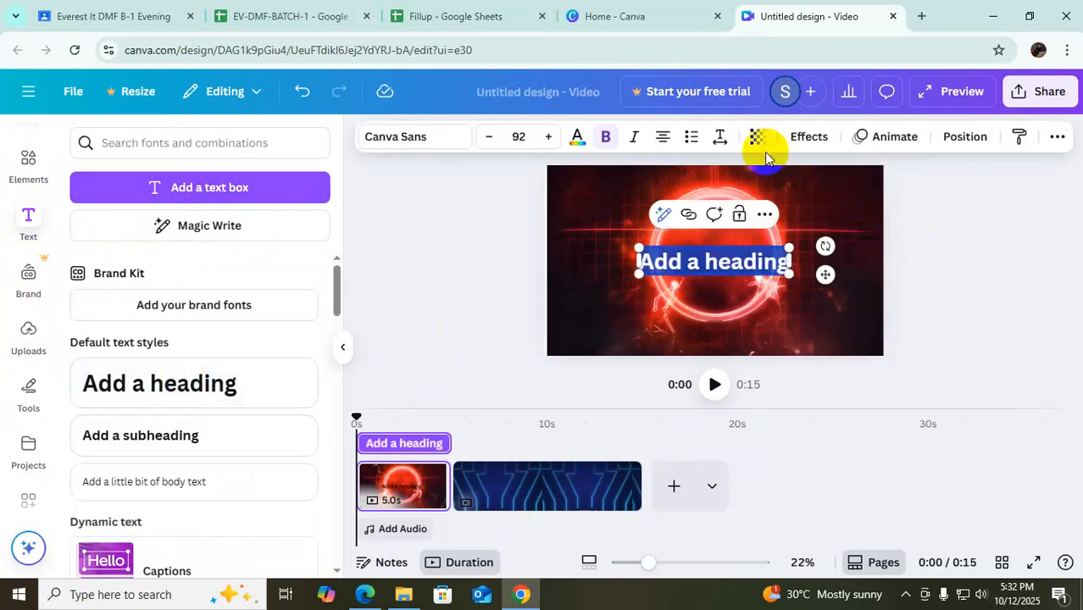
pyautogui.write('IT S')
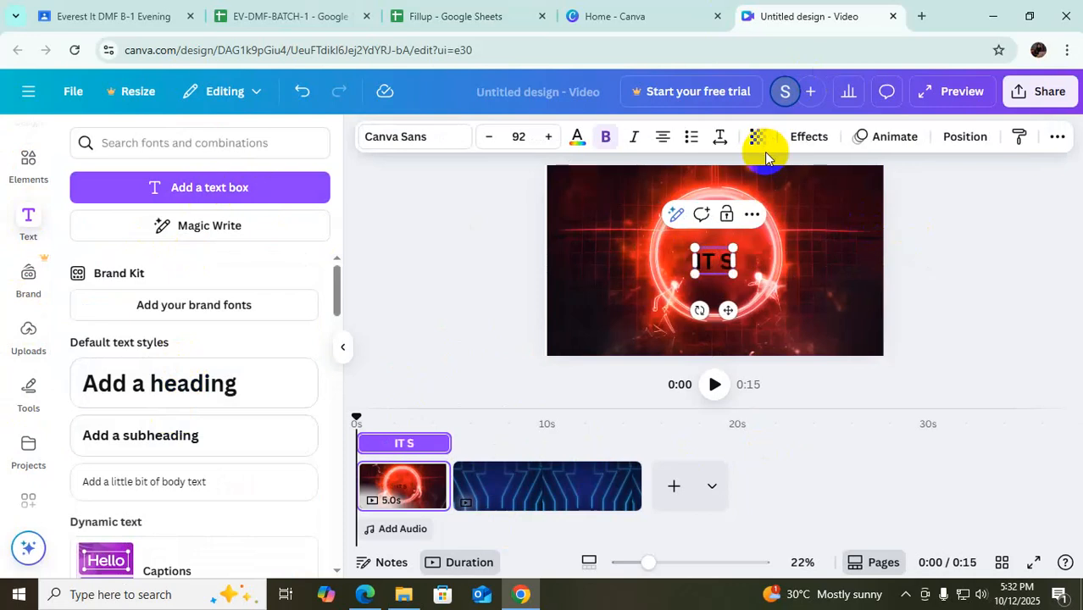
pyautogui.write('kills Academy')
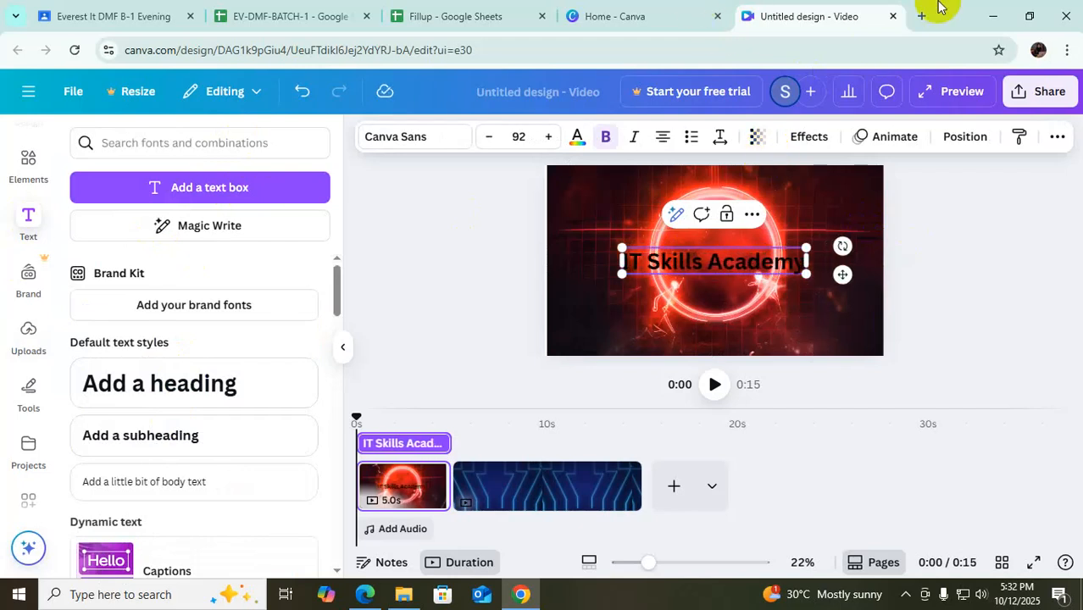
# Enlarge the IT Skills Academy heading to font size 118
pyautogui.moveTo(806, 272); pyautogui.dragTo(837, 298)
pyautogui.click(549, 136)
pyautogui.click(548, 136)
pyautogui.click(548, 136)
pyautogui.click(549, 137)
pyautogui.click(549, 136)
pyautogui.click(548, 136)
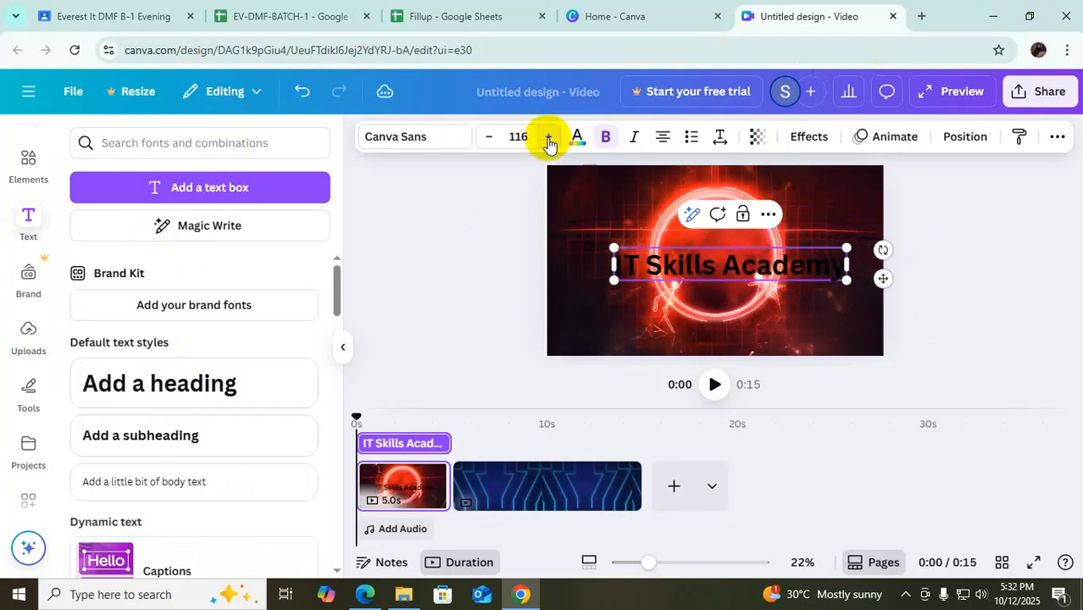
pyautogui.click(548, 137)
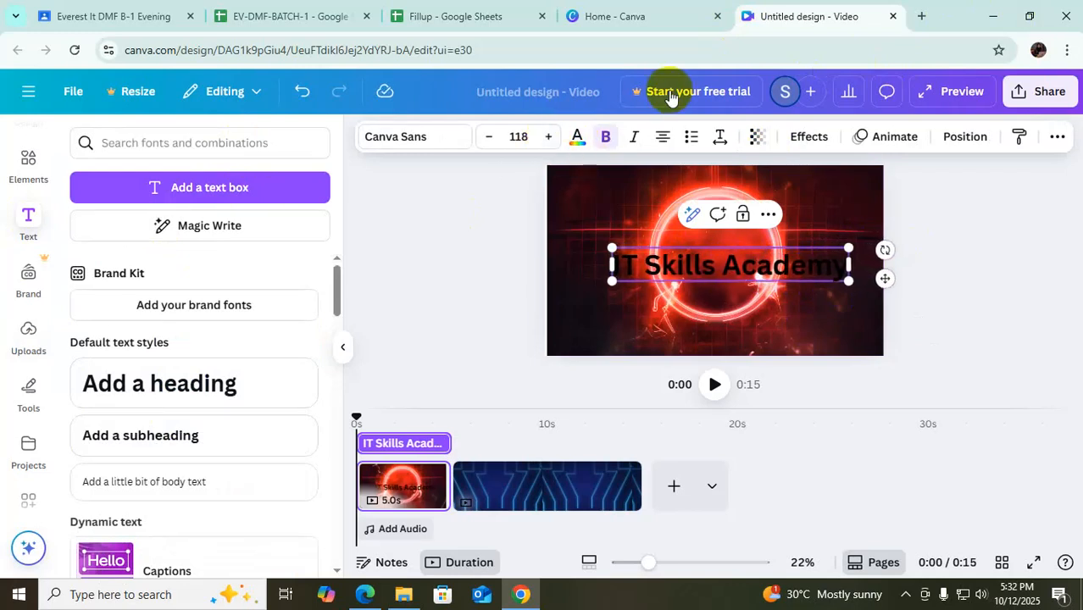
# Recolor the IT Skills Academy heading white and apply the color change across all pages
pyautogui.click(576, 143)
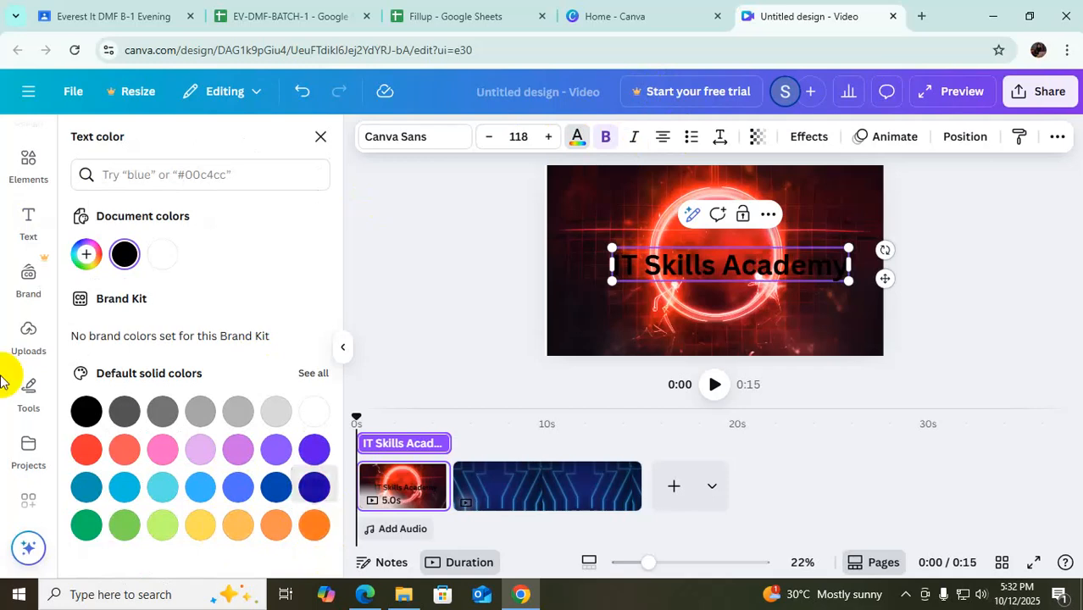
pyautogui.click(312, 415)
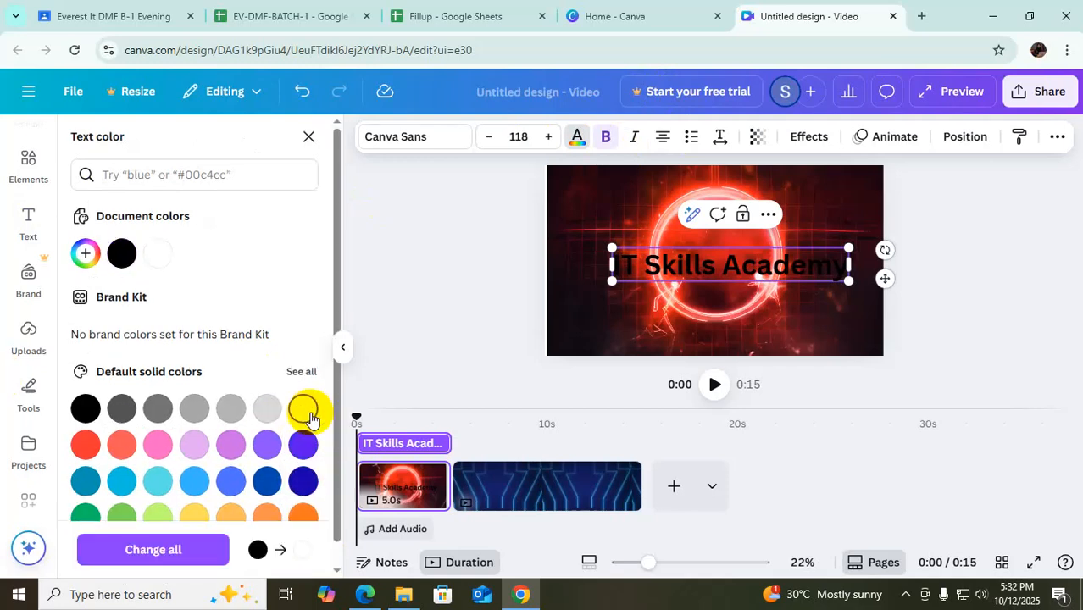
pyautogui.click(172, 551)
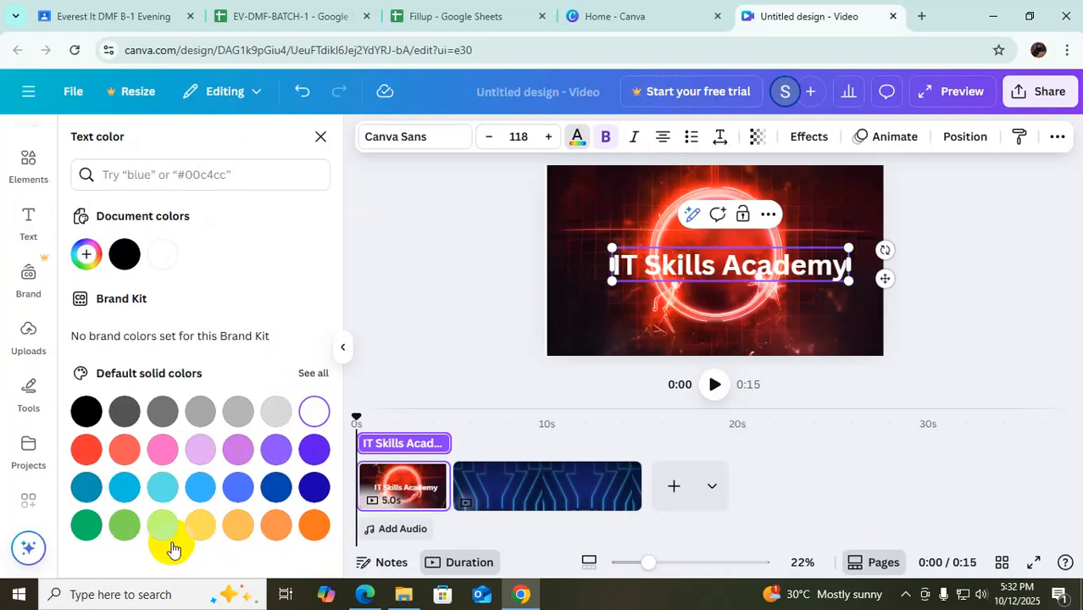
pyautogui.click(768, 275)
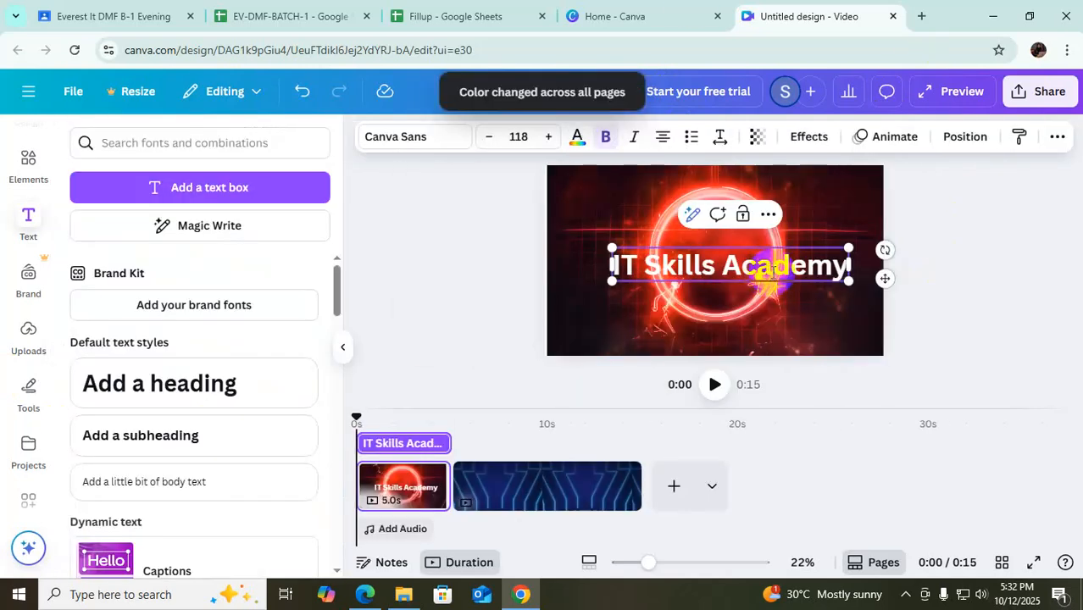
pyautogui.click(1005, 234)
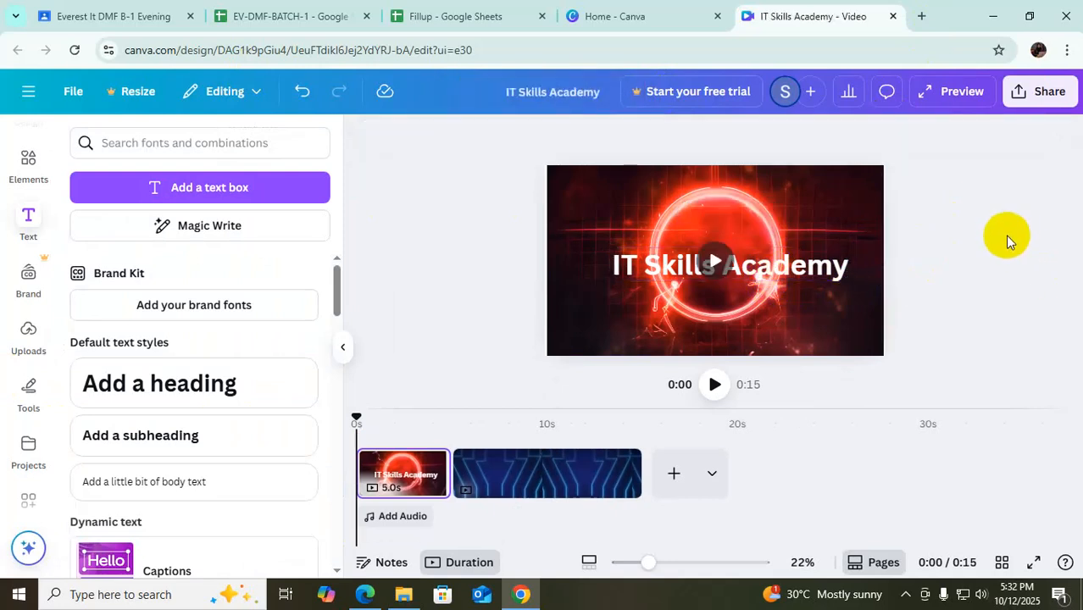
# Move the heading slightly up and to the left so it crosses the middle of the red ring
pyautogui.moveTo(805, 269); pyautogui.dragTo(798, 253)
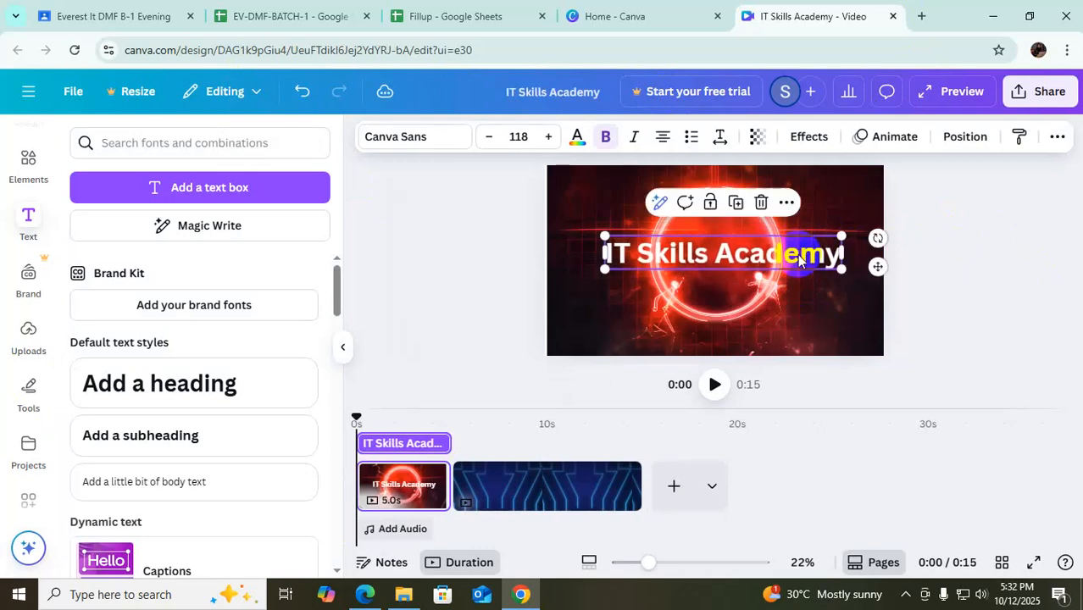
pyautogui.click(998, 276)
pyautogui.moveTo(810, 254); pyautogui.dragTo(807, 256)
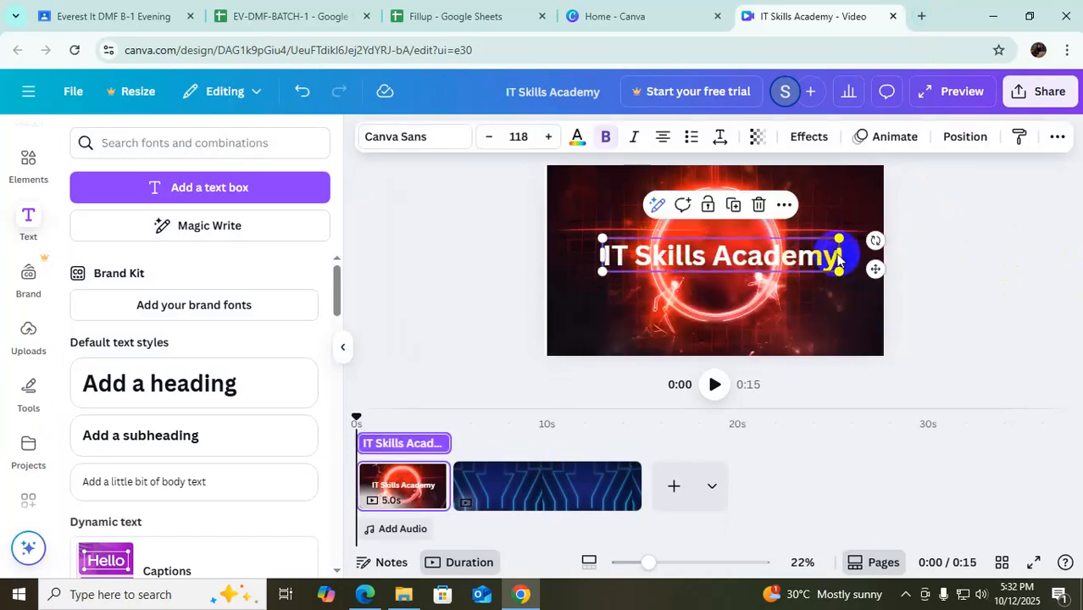
pyautogui.click(941, 264)
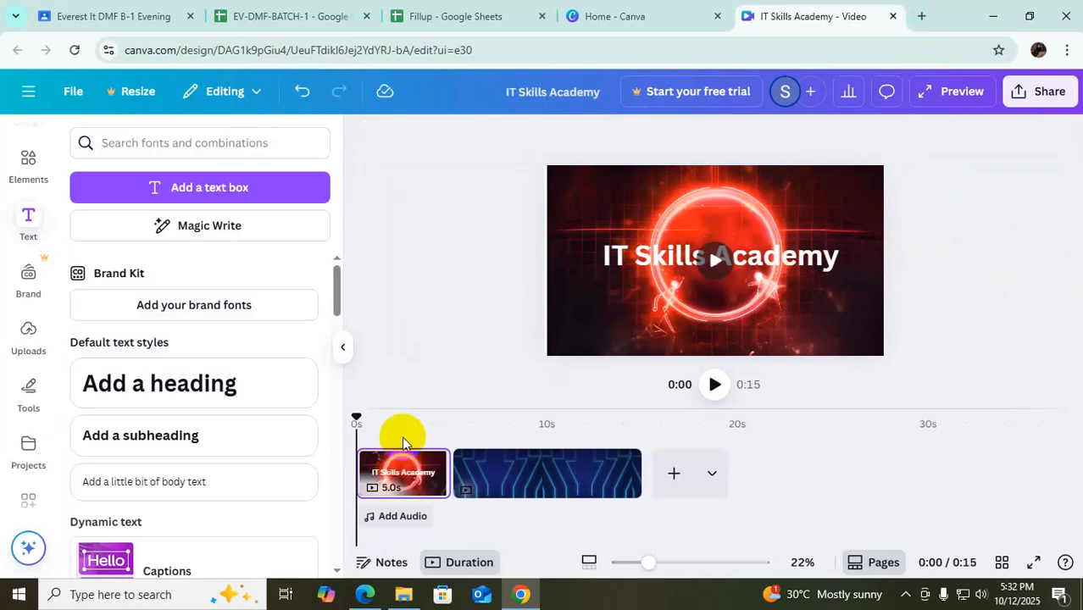
# Insert the uploaded portrait of the woman in a black headscarf on the second page with the blue neon lines
pyautogui.click(532, 480)
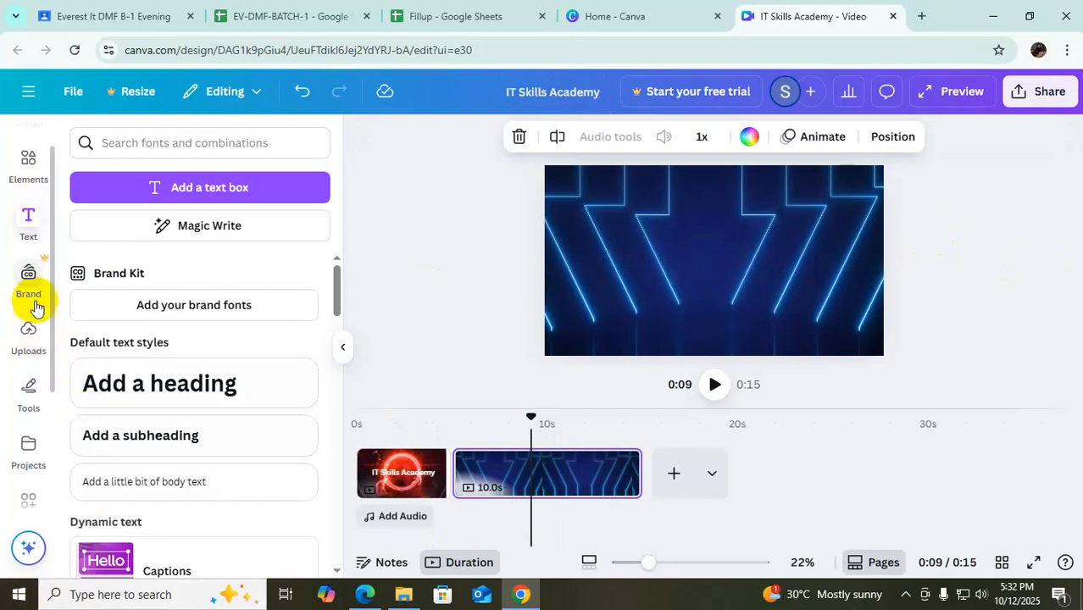
pyautogui.click(29, 334)
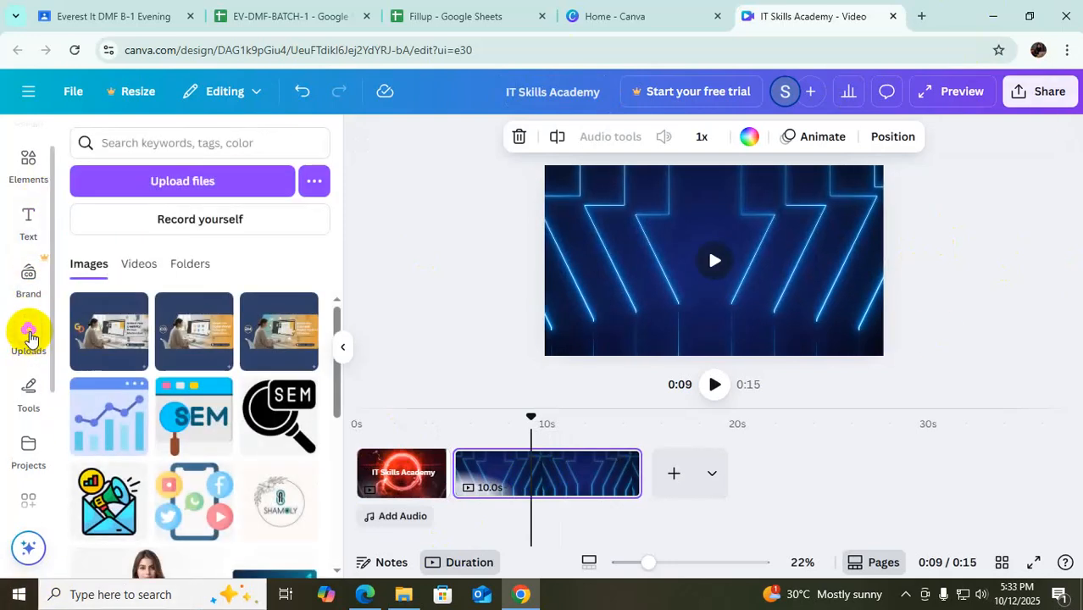
pyautogui.scroll(-1, 234, 457)
pyautogui.scroll(-2, 239, 449)
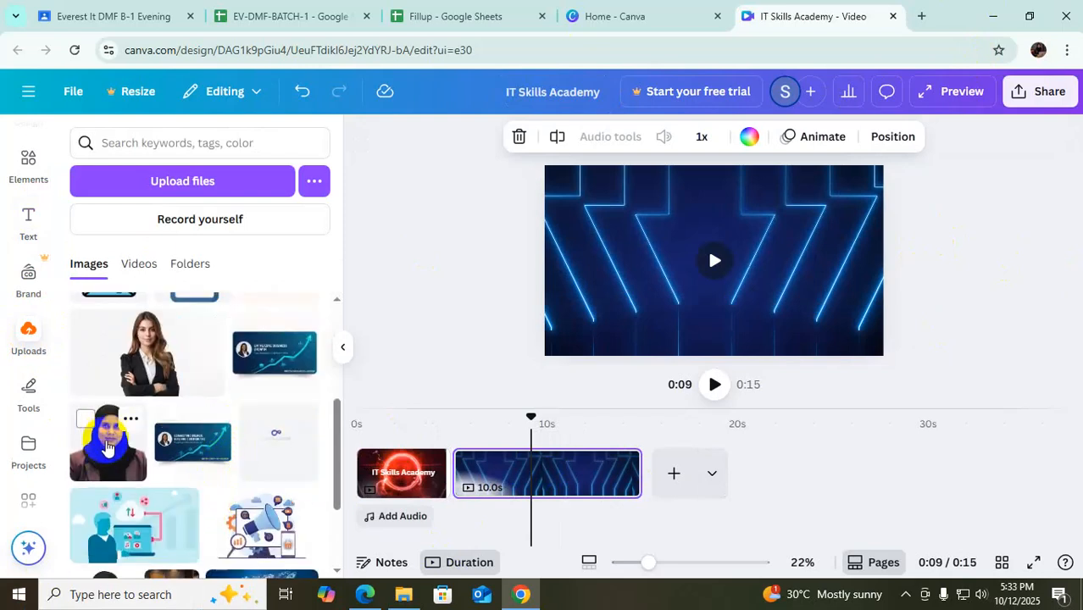
pyautogui.click(107, 448)
# Shrink the portrait and place it near the middle of the second page, between the neon lines
pyautogui.moveTo(720, 283); pyautogui.dragTo(713, 260)
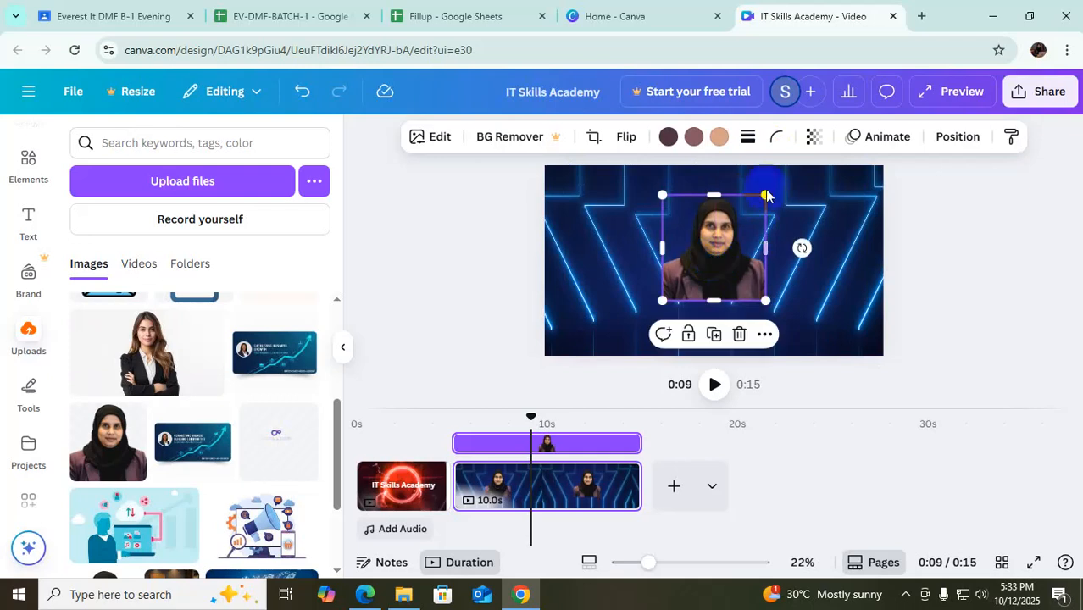
pyautogui.moveTo(763, 193); pyautogui.dragTo(749, 213)
pyautogui.click(713, 280)
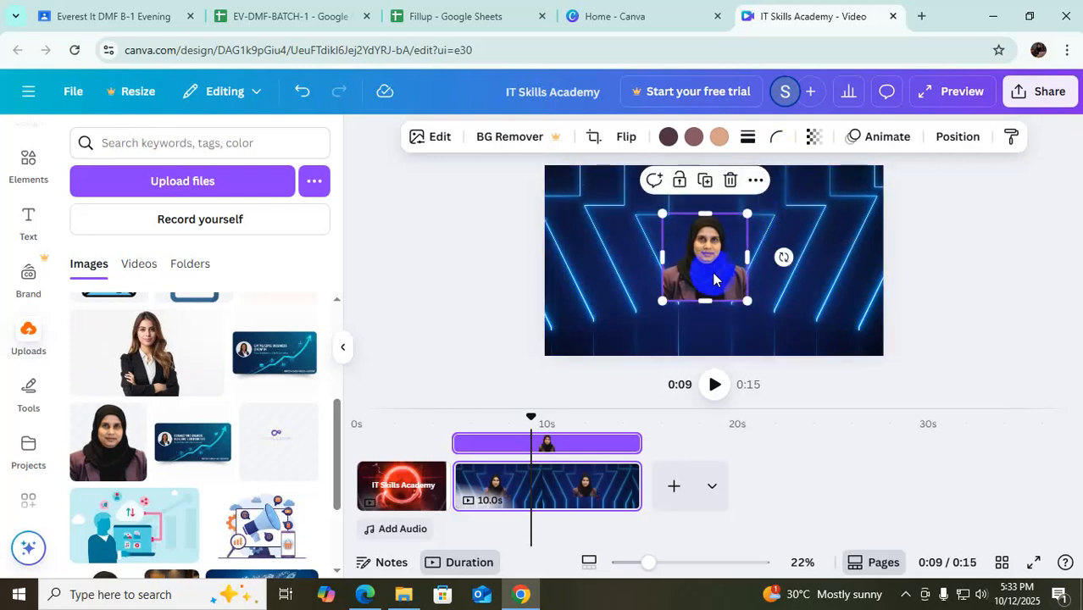
pyautogui.moveTo(717, 271); pyautogui.dragTo(718, 278)
pyautogui.moveTo(673, 305); pyautogui.dragTo(683, 293)
pyautogui.moveTo(733, 261); pyautogui.dragTo(724, 268)
pyautogui.moveTo(672, 292); pyautogui.dragTo(677, 286)
pyautogui.moveTo(715, 254); pyautogui.dragTo(715, 257)
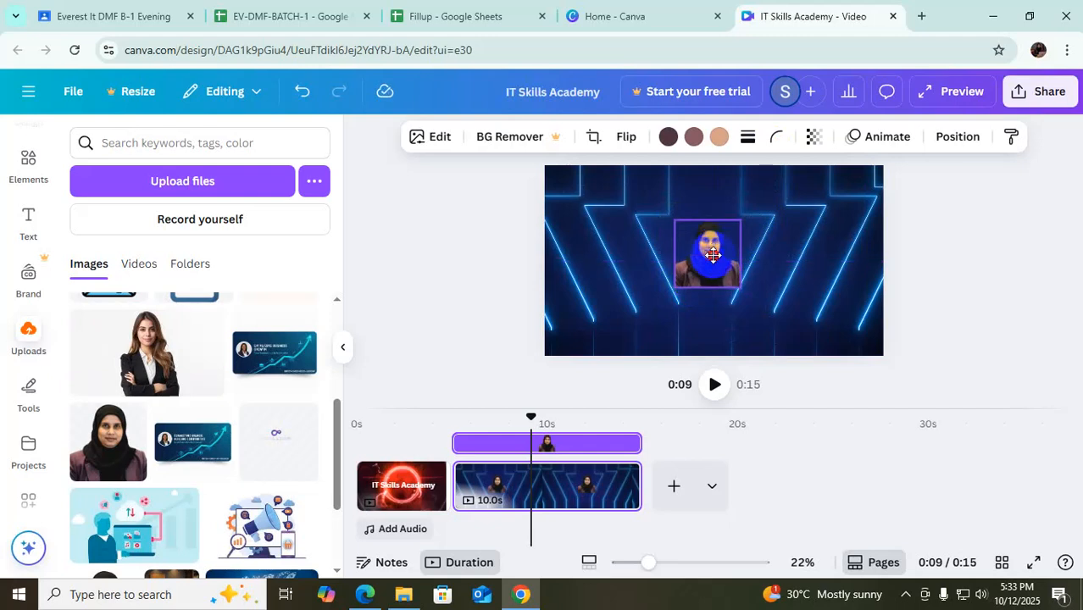
pyautogui.moveTo(712, 254); pyautogui.dragTo(712, 254)
pyautogui.click(962, 267)
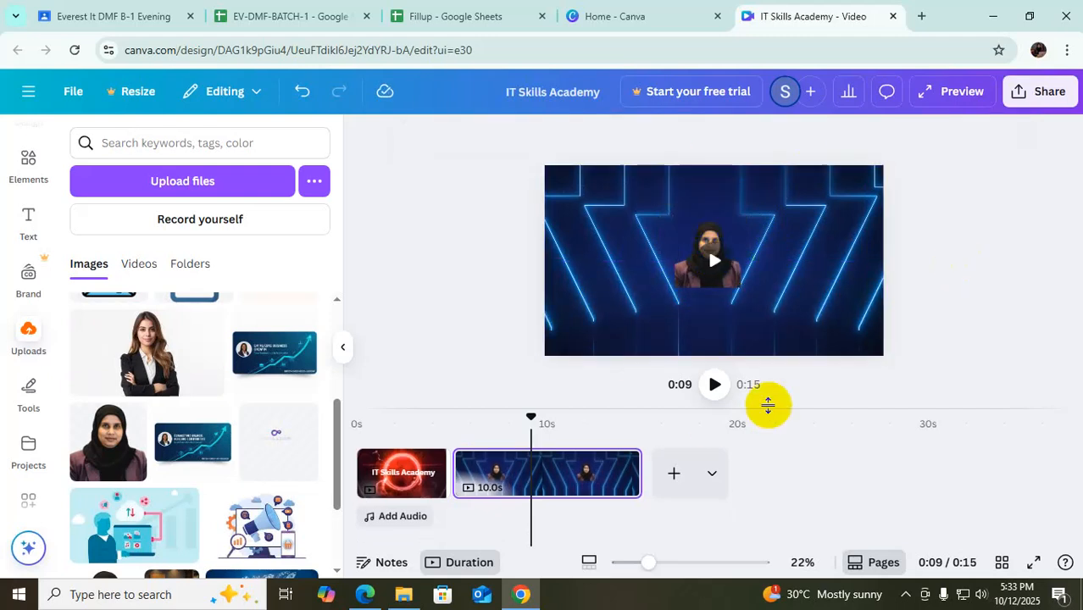
# Play the video from 0:00 to preview both pages, and look through the remaining uploaded images
pyautogui.moveTo(532, 416); pyautogui.dragTo(300, 434)
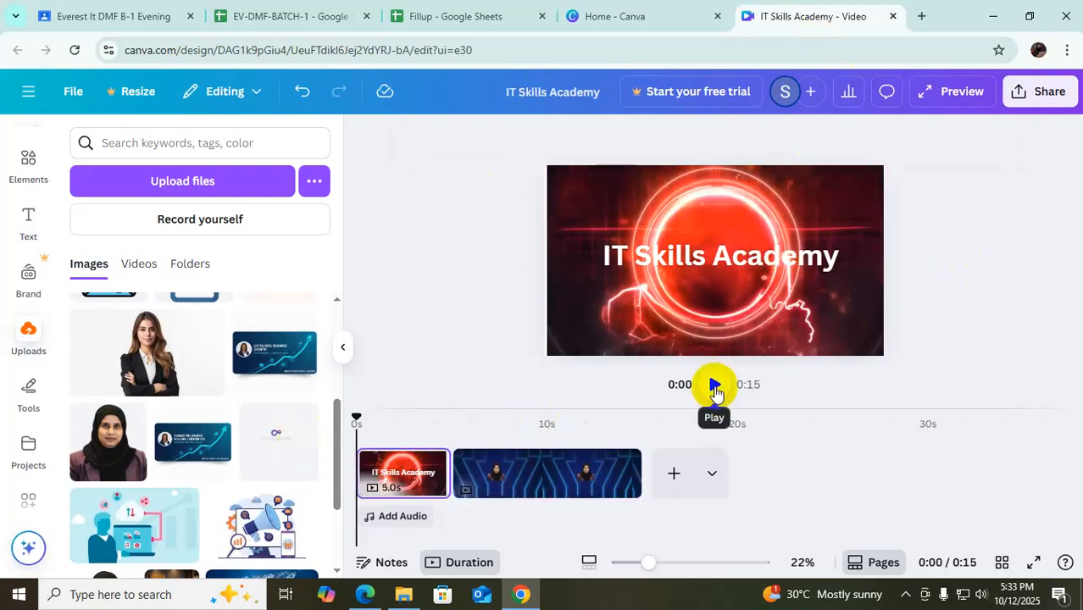
pyautogui.click(714, 385)
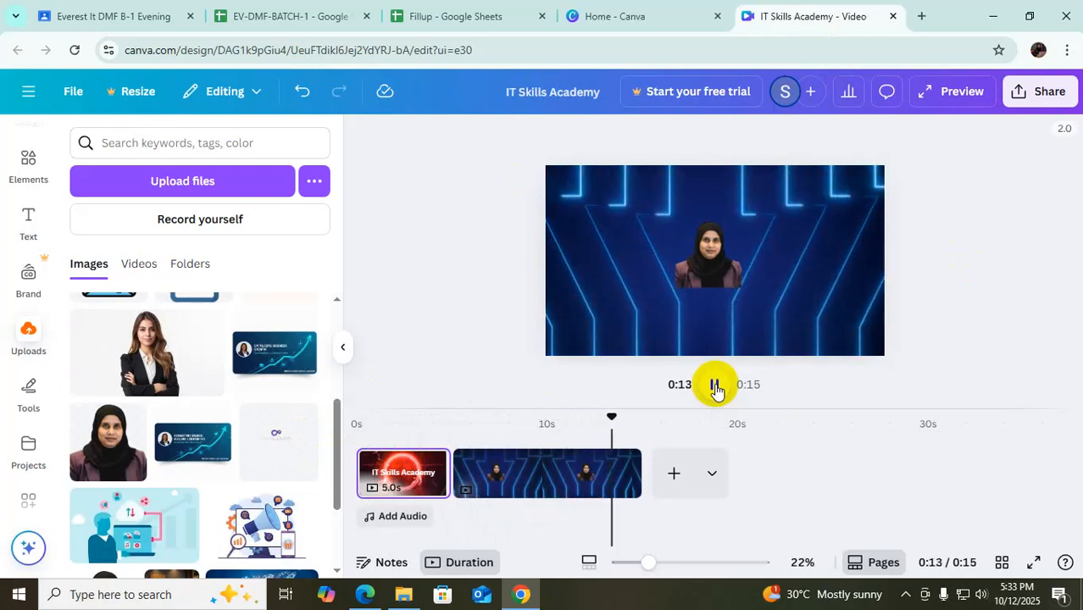
pyautogui.scroll(-1, 196, 496)
pyautogui.scroll(3, 196, 496)
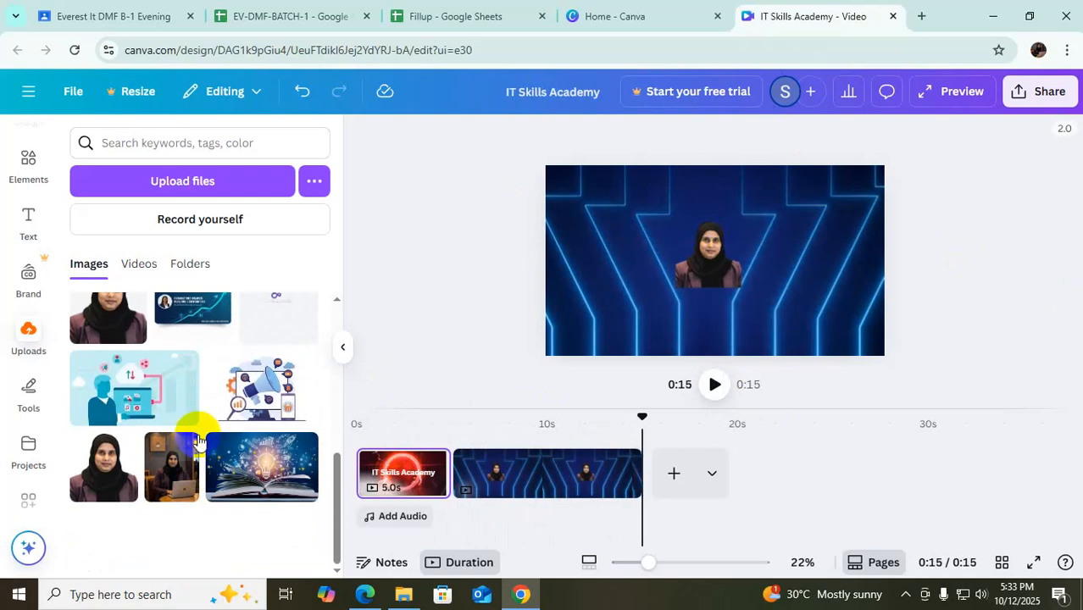
pyautogui.click(127, 142)
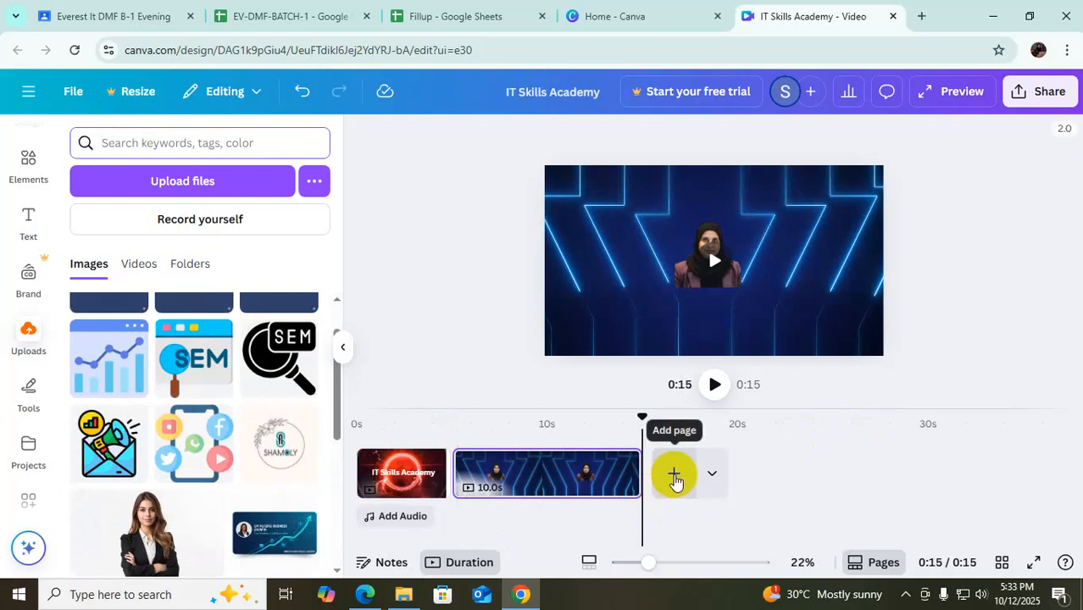
pyautogui.click(676, 480)
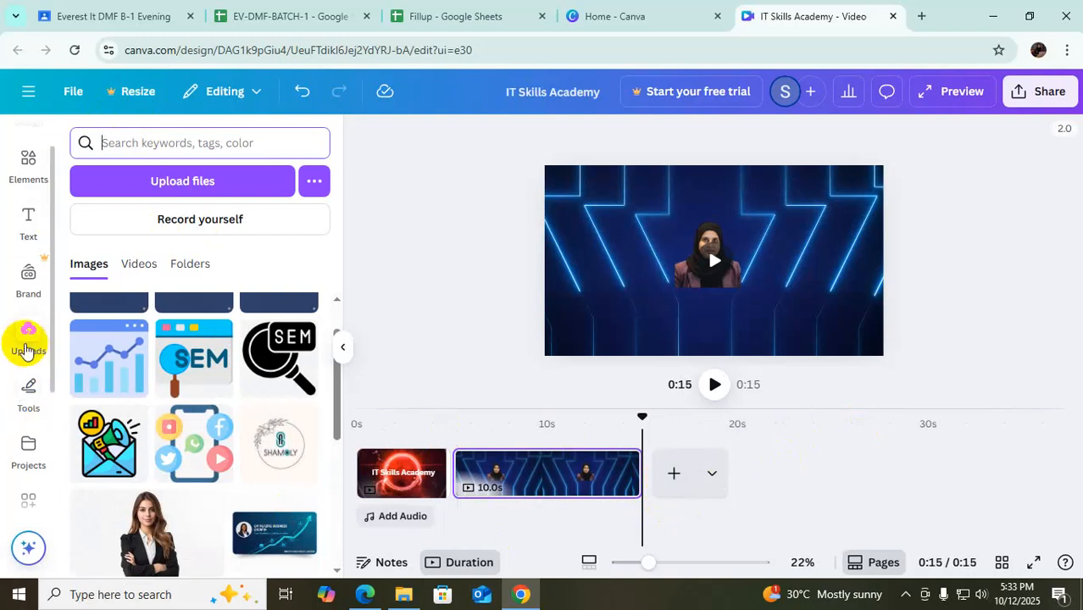
# Search the web for "free video download" in a new browser tab and open the Pexels free stock videos page
pyautogui.click(920, 16)
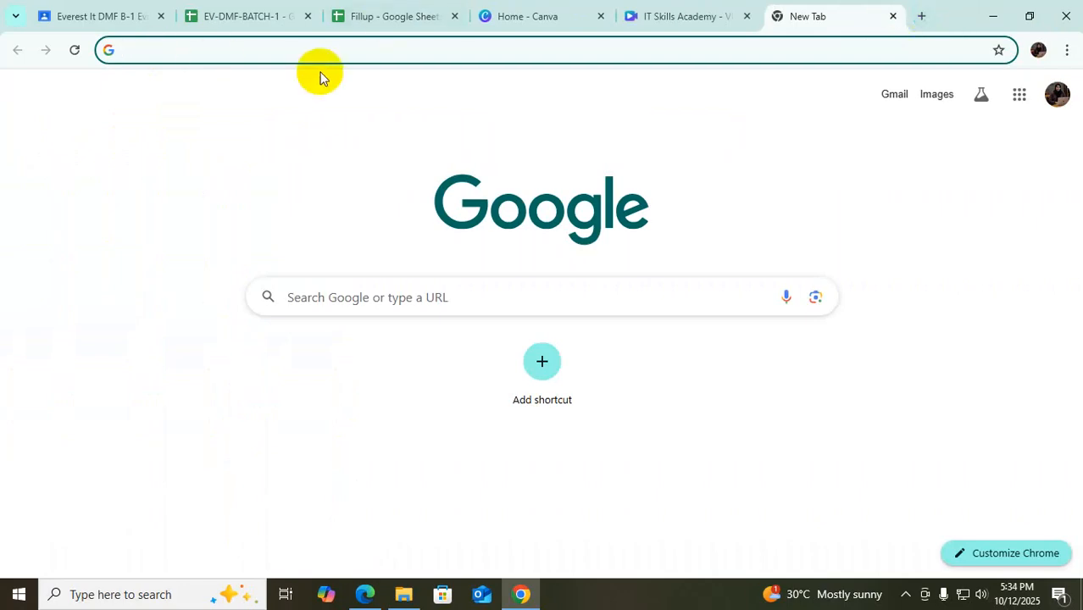
pyautogui.write('free')
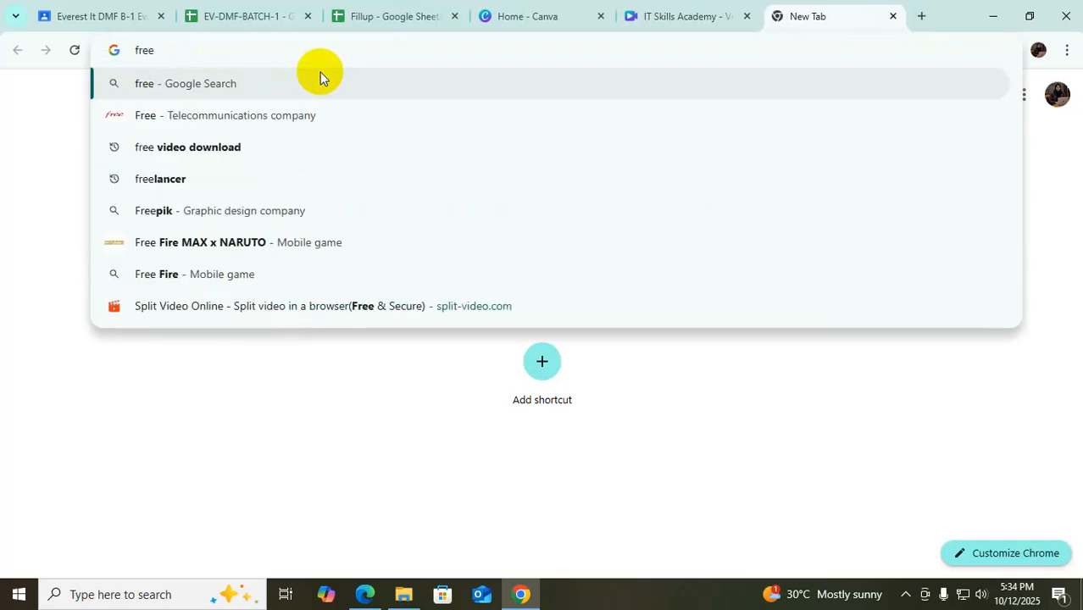
pyautogui.click(236, 147)
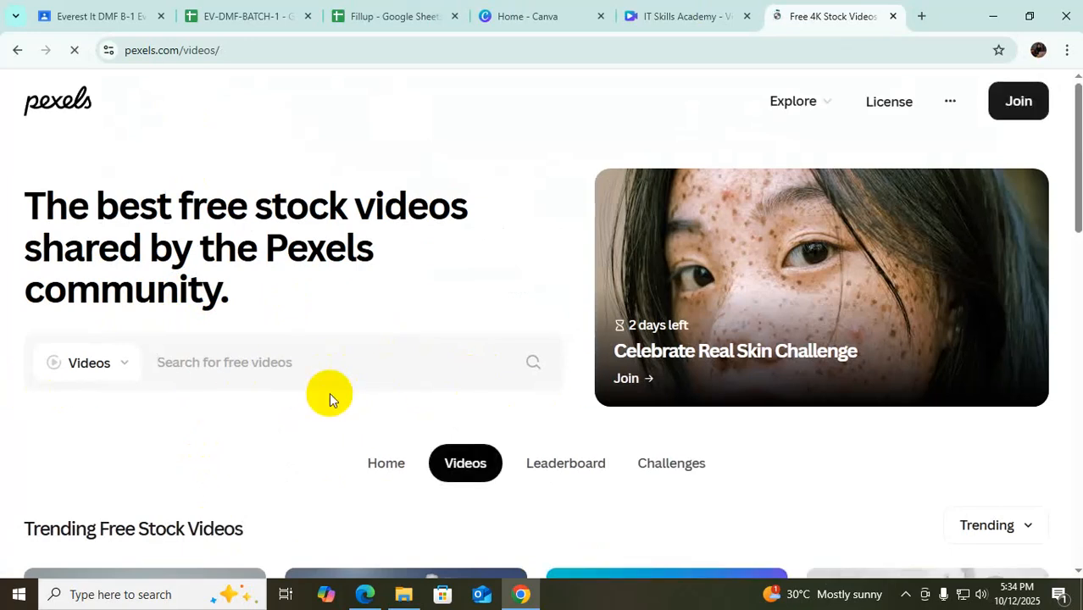
# Browse the trending free stock videos on Pexels and download the first clip, the snowy forest landscape
pyautogui.scroll(-5, 174, 356)
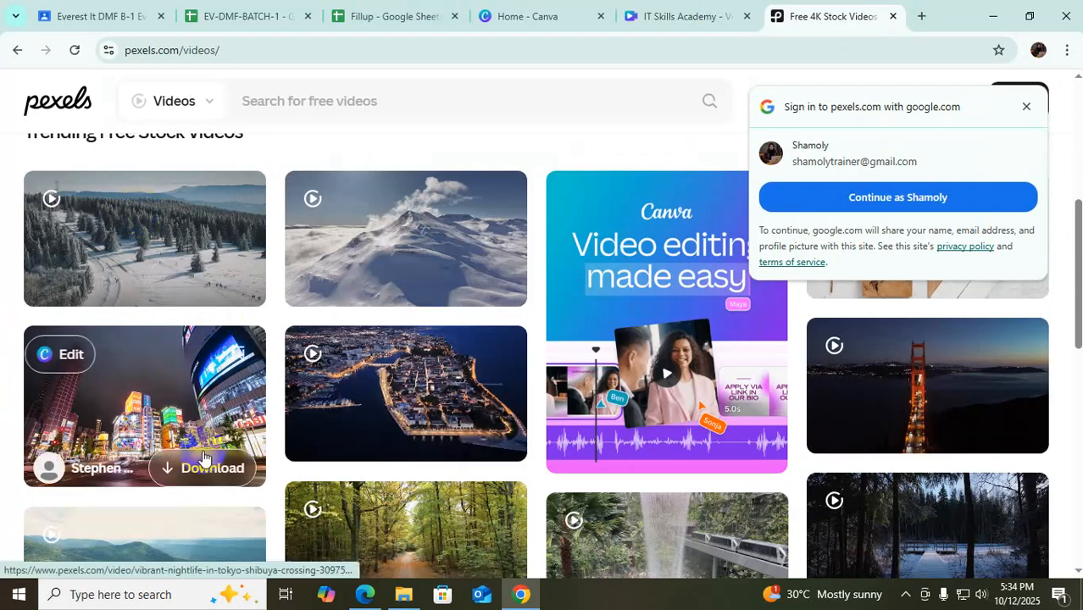
pyautogui.scroll(-3, 446, 514)
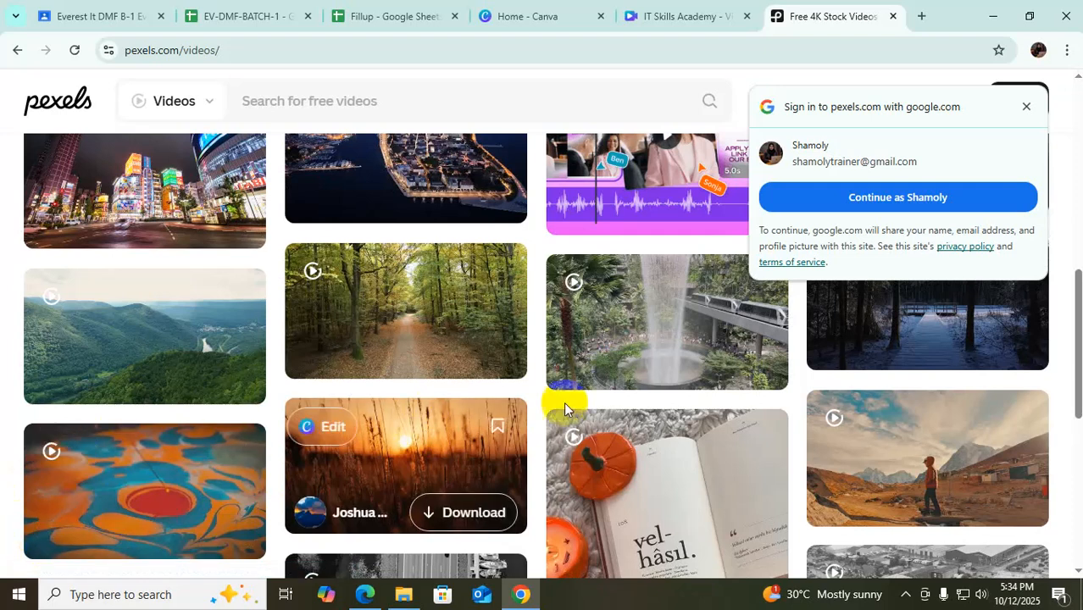
pyautogui.scroll(-2, 484, 416)
pyautogui.scroll(-2, 489, 419)
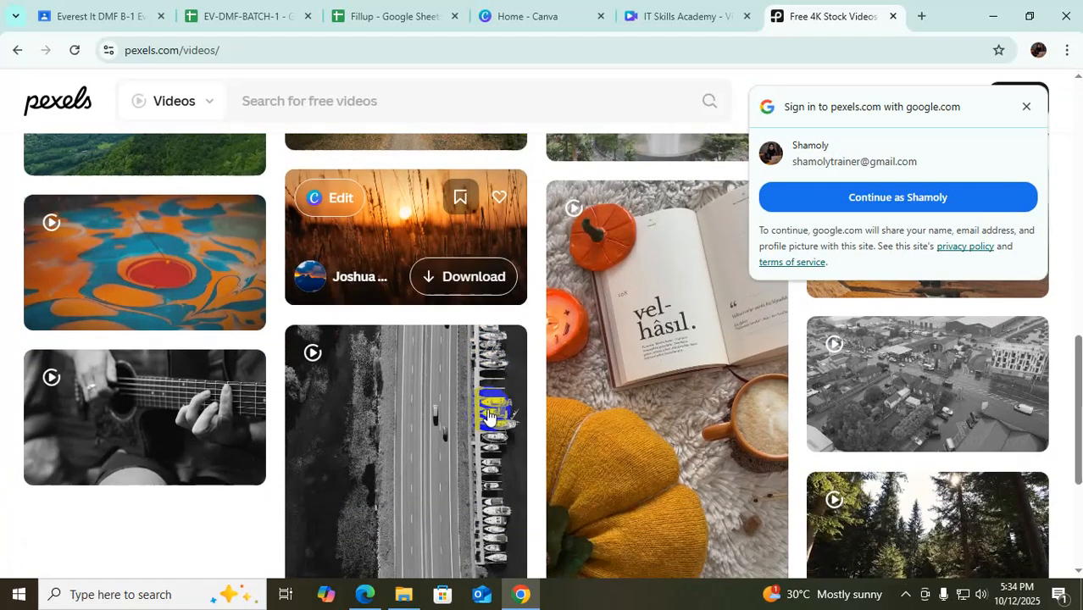
pyautogui.scroll(2, 339, 462)
pyautogui.scroll(2, 383, 505)
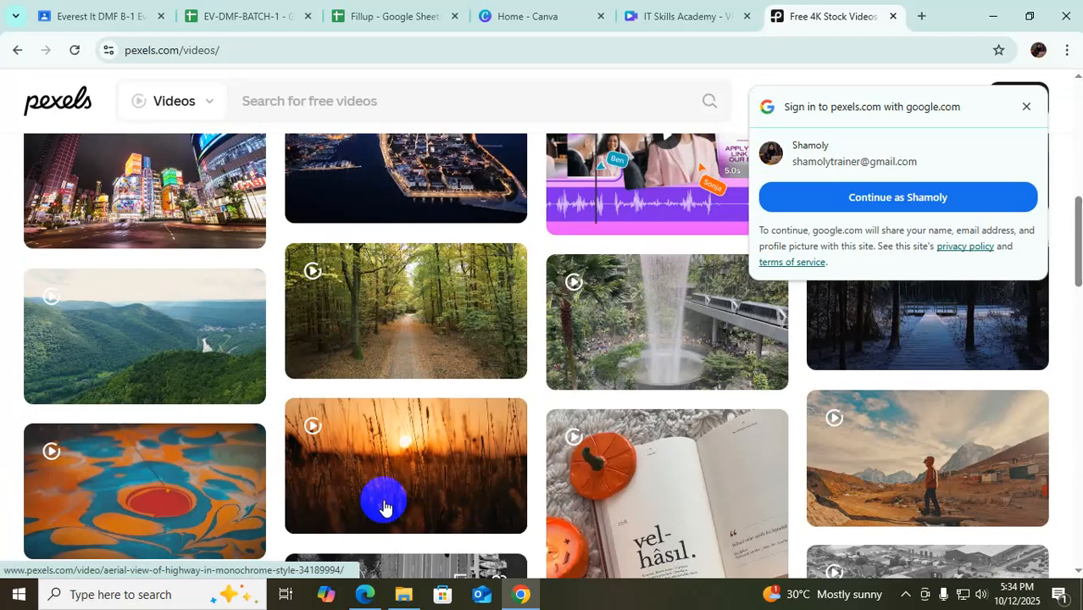
pyautogui.scroll(2, 77, 364)
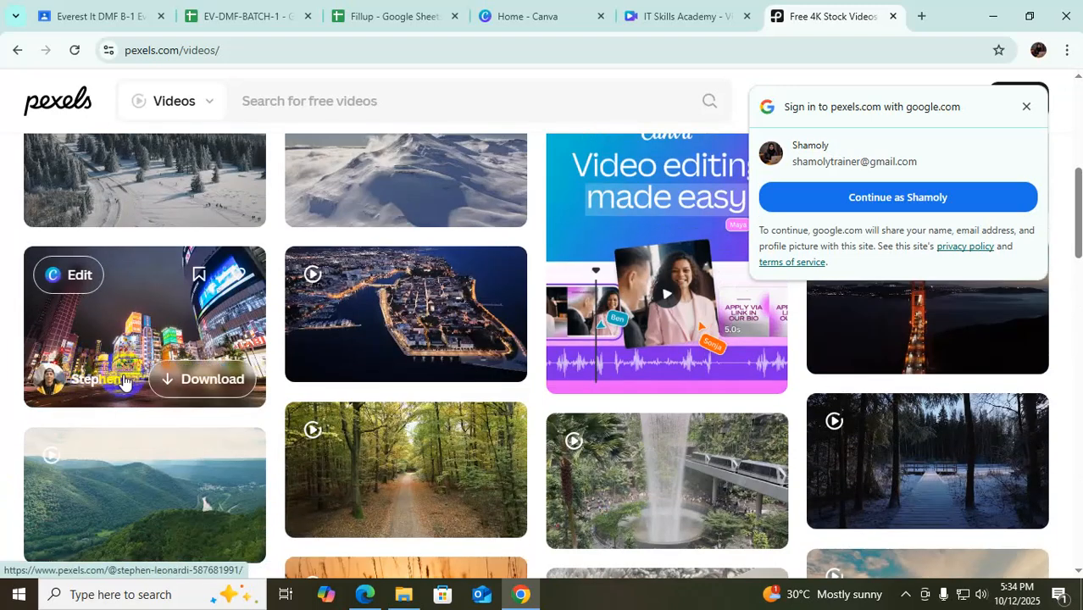
pyautogui.scroll(2, 110, 373)
pyautogui.click(207, 363)
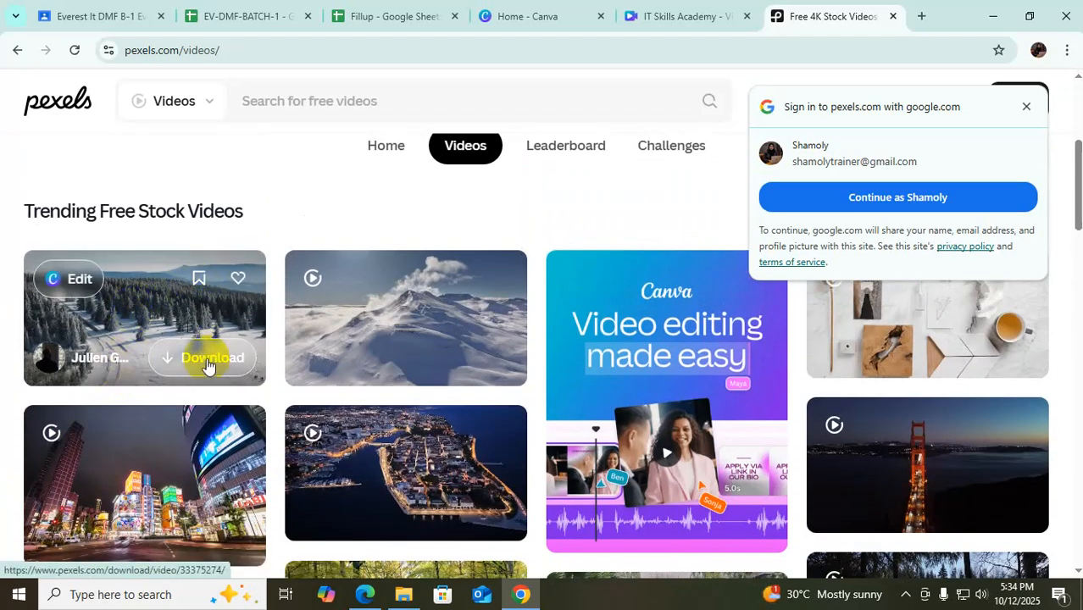
# Download the snowy mountain peak clip from Pexels, dismiss the donation prompt and check the finished download
pyautogui.click(458, 361)
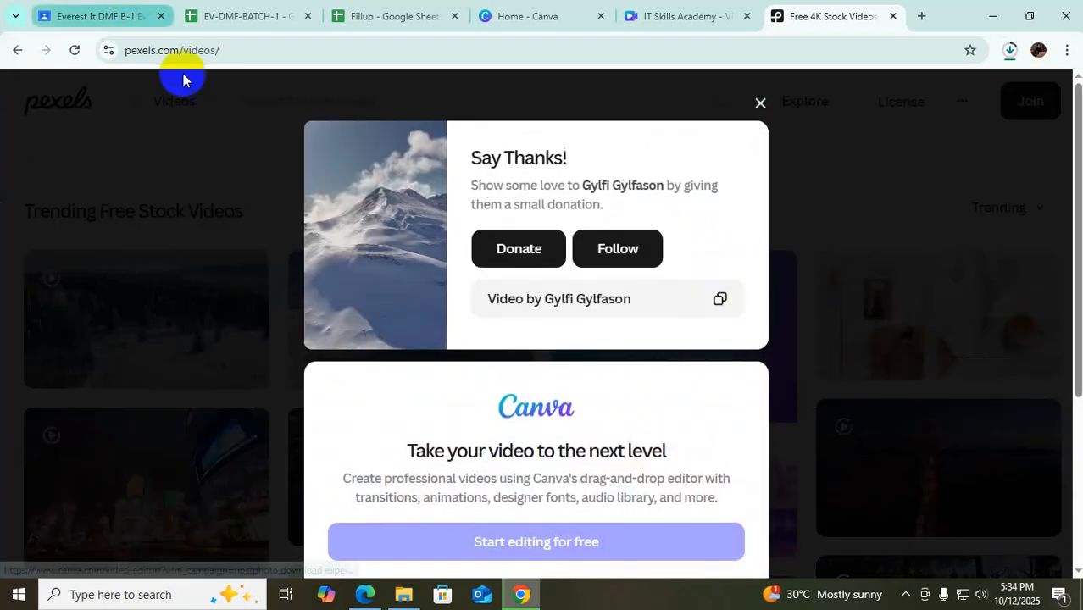
pyautogui.click(761, 103)
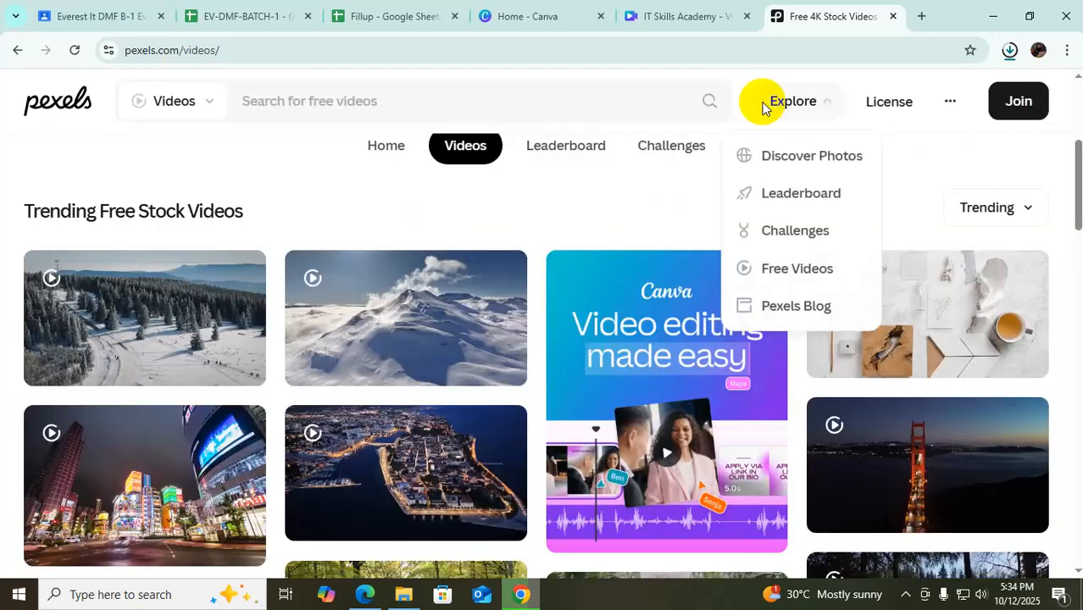
pyautogui.click(1010, 51)
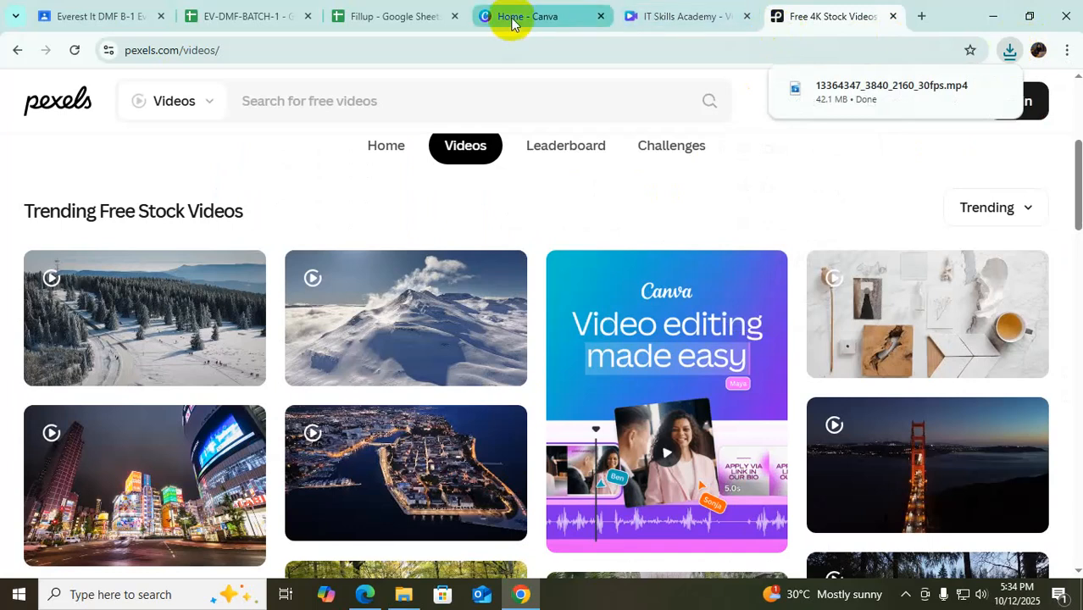
# Switch to the IT Skills Academy design in Canva and upload 13364347_3840_2160_30fps from the Downloads folder
pyautogui.click(512, 20)
pyautogui.click(674, 16)
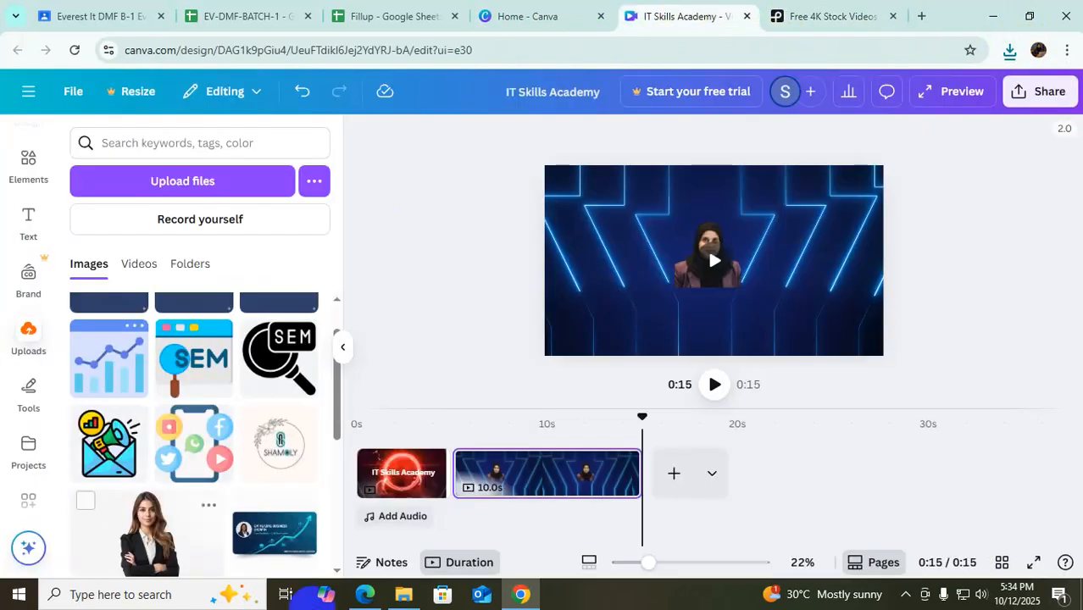
pyautogui.click(28, 332)
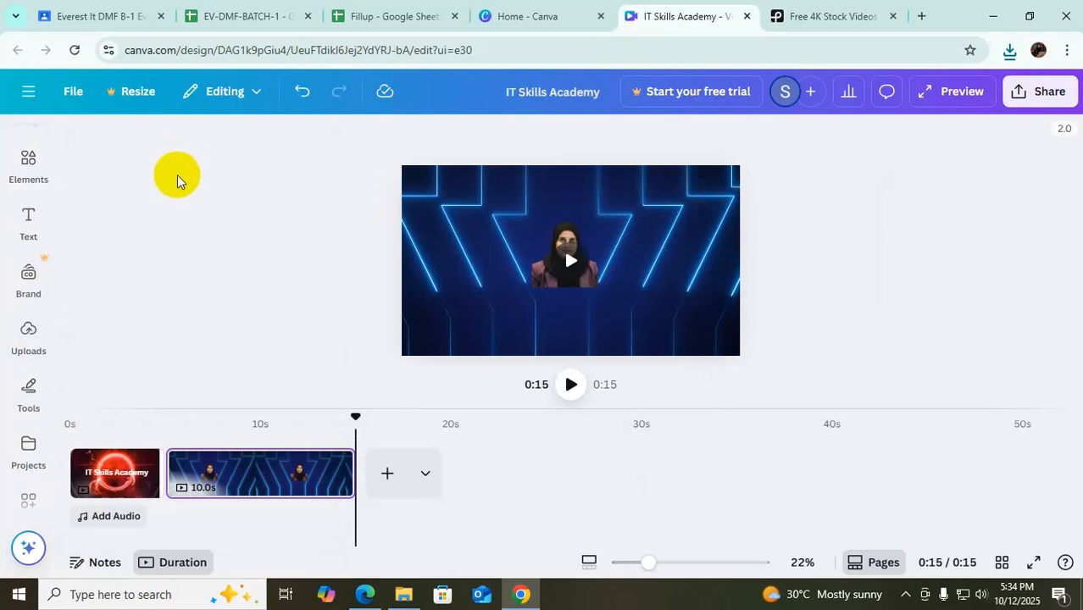
pyautogui.moveTo(25, 381)
pyautogui.click(27, 335)
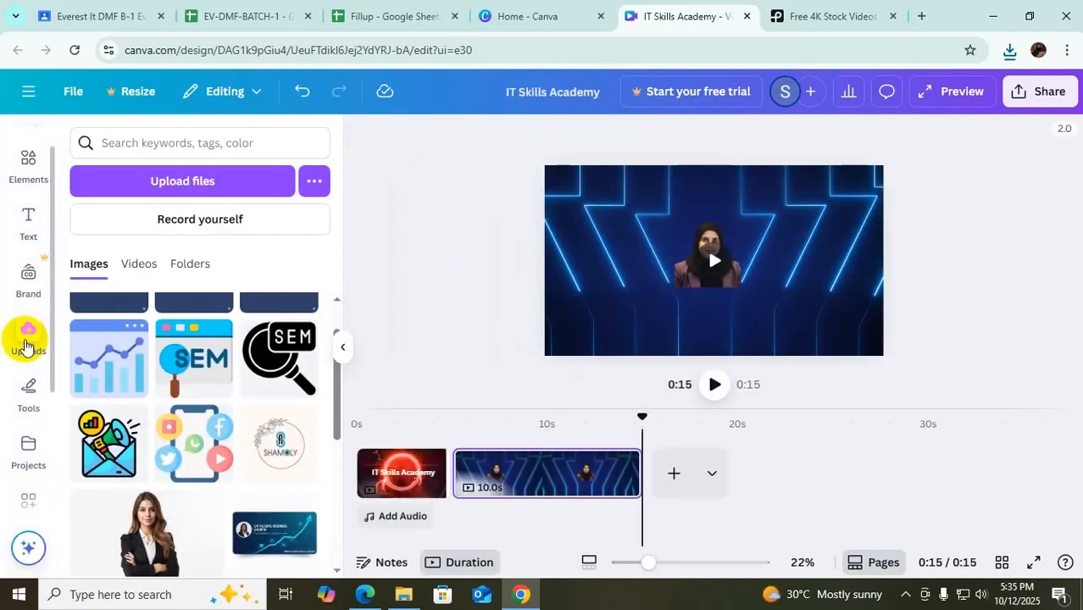
pyautogui.click(200, 183)
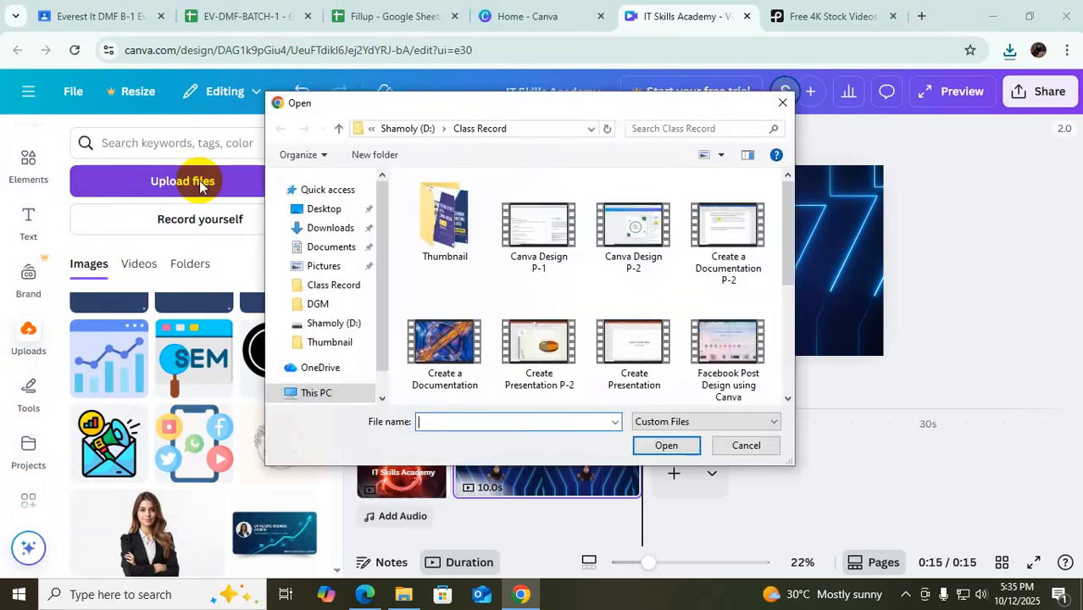
pyautogui.click(329, 227)
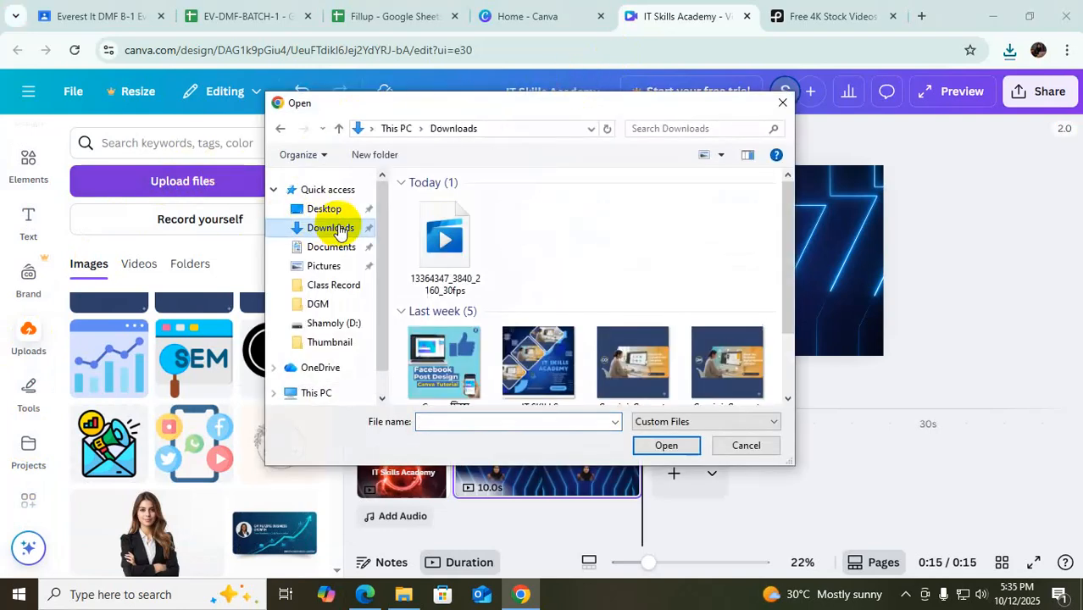
pyautogui.click(434, 247)
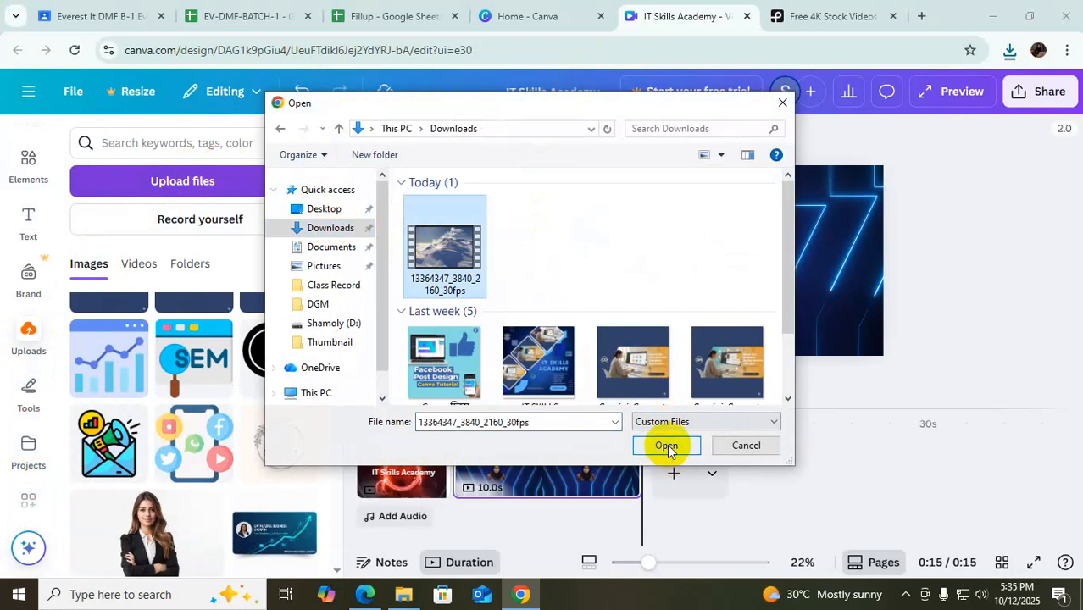
pyautogui.click(667, 446)
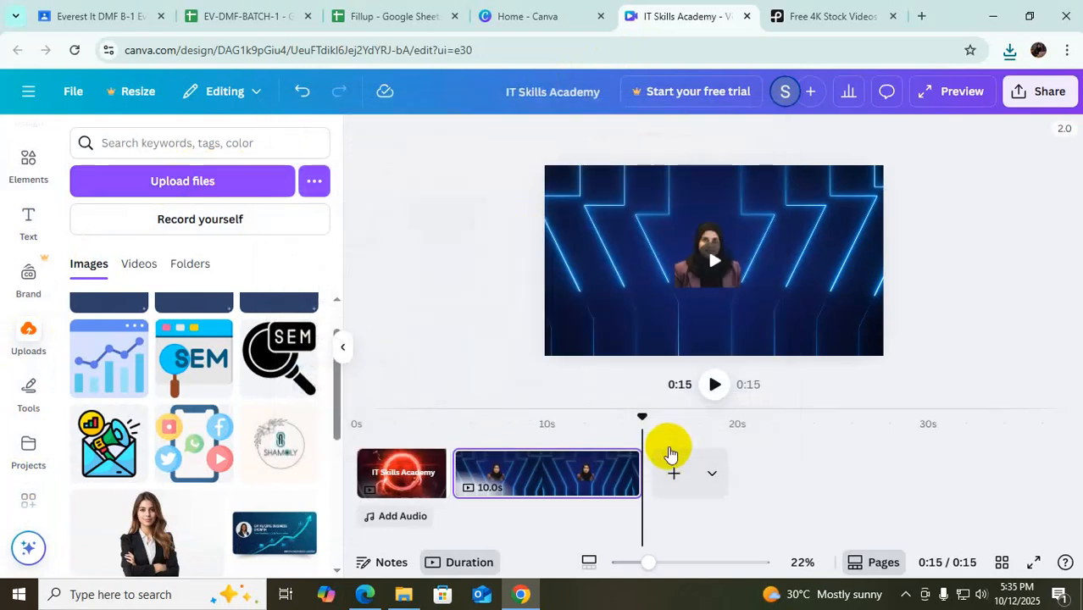
# Trim the title page to about 3.2 s and the portrait page to about 2.9 s on the timeline
pyautogui.moveTo(639, 466); pyautogui.dragTo(519, 473)
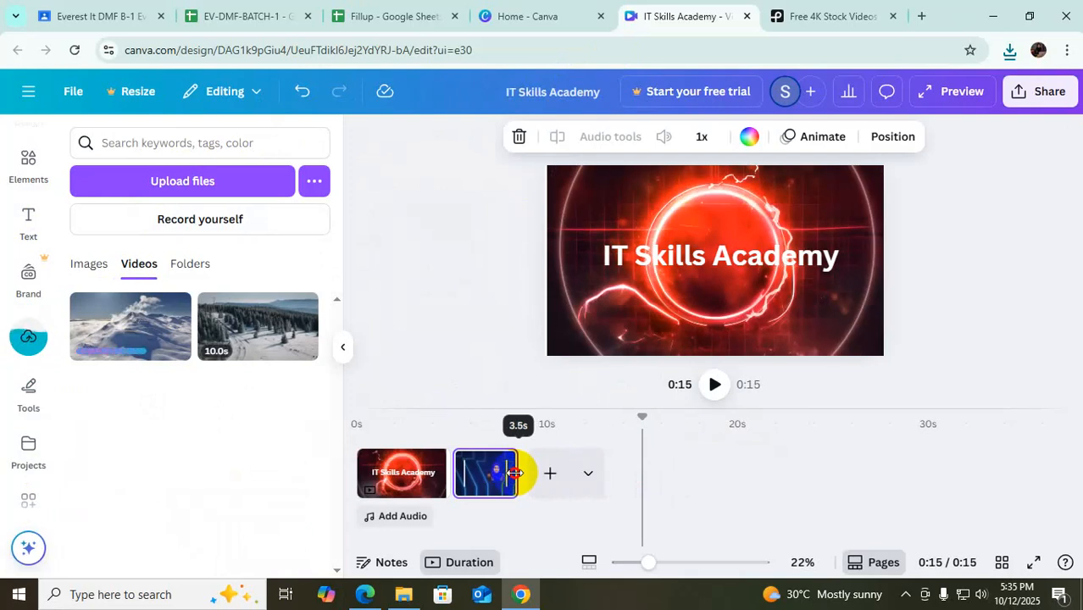
pyautogui.moveTo(502, 476); pyautogui.dragTo(403, 475)
pyautogui.moveTo(482, 473)
pyautogui.mouseDown()
pyautogui.moveTo(464, 474)
pyautogui.moveTo(478, 484)
pyautogui.mouseUp()
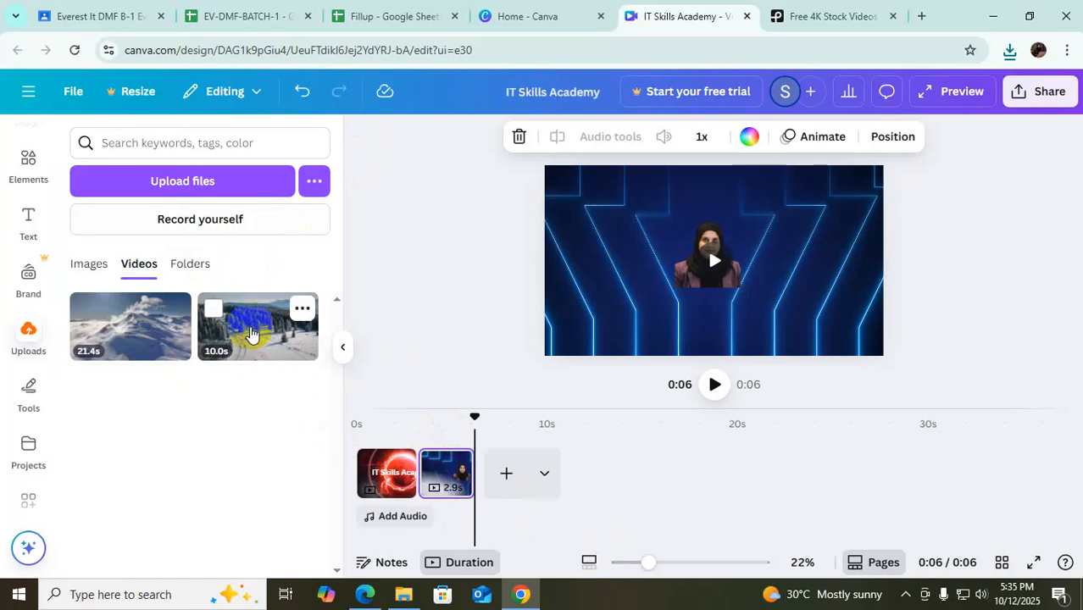
# Add the uploaded snowy forest clip and the snowy mountain clip as new full-frame pages at the end of the timeline
pyautogui.click(250, 333)
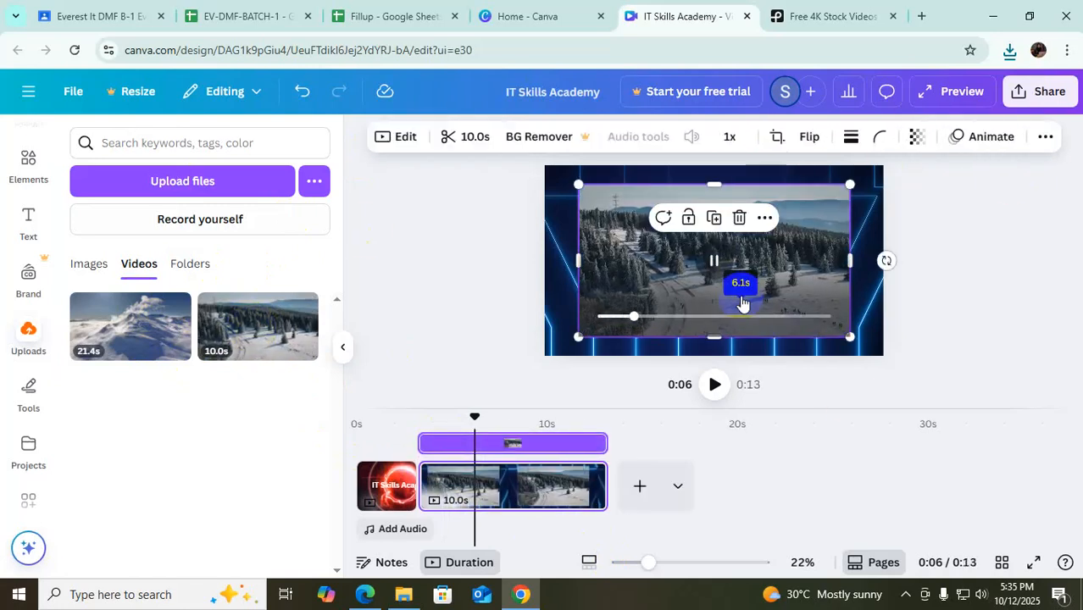
pyautogui.hotkey('ctrl', 'z')
pyautogui.moveTo(241, 338); pyautogui.dragTo(505, 481)
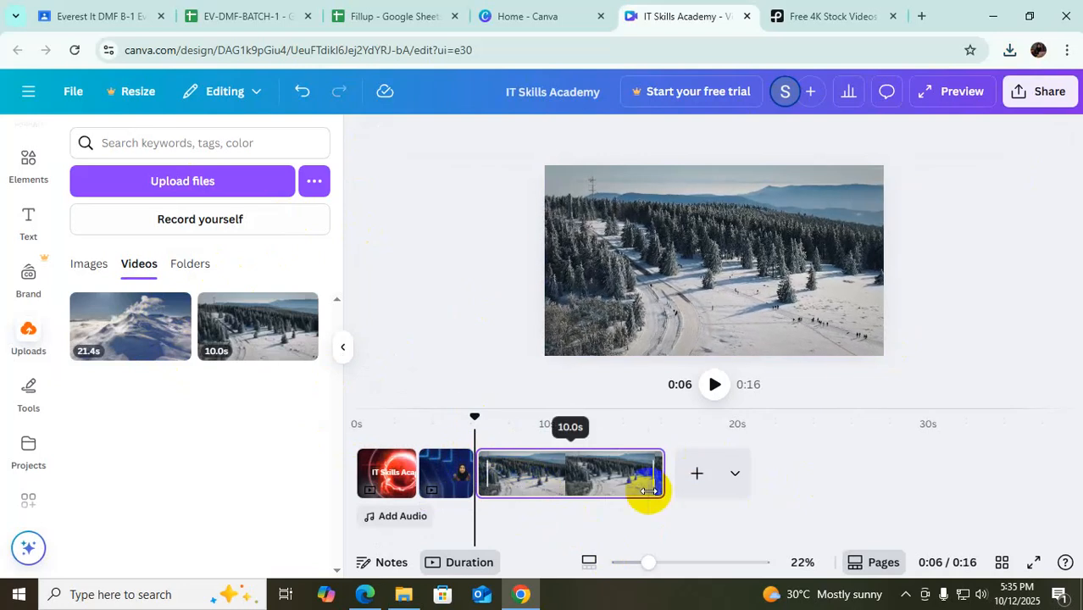
pyautogui.moveTo(125, 335); pyautogui.dragTo(697, 474)
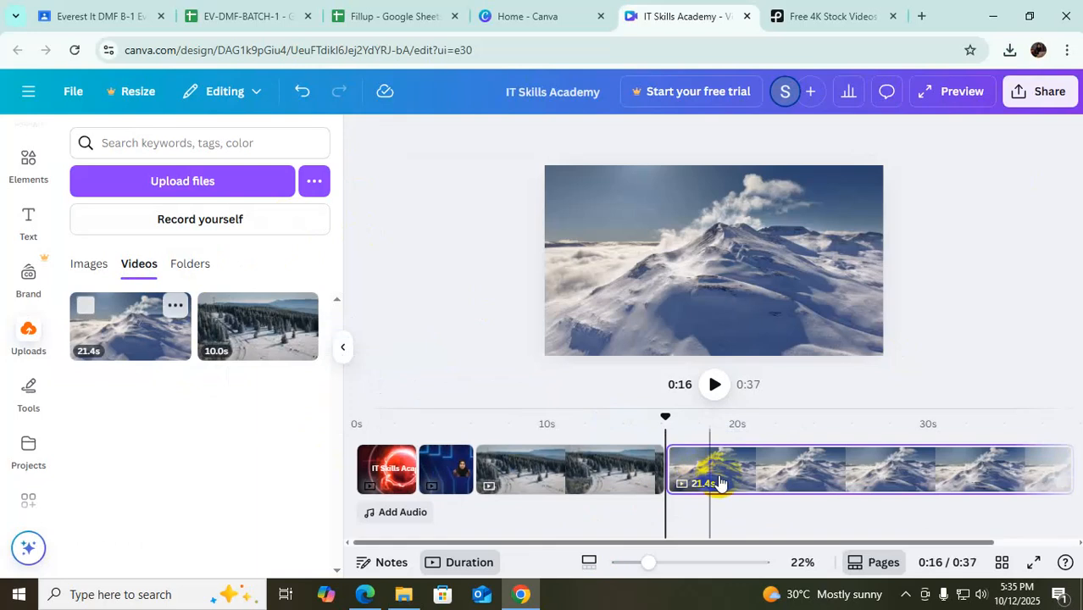
# Trim the forest clip page to about 3.5 s and the mountain clip page to about 3.2 s
pyautogui.moveTo(663, 477)
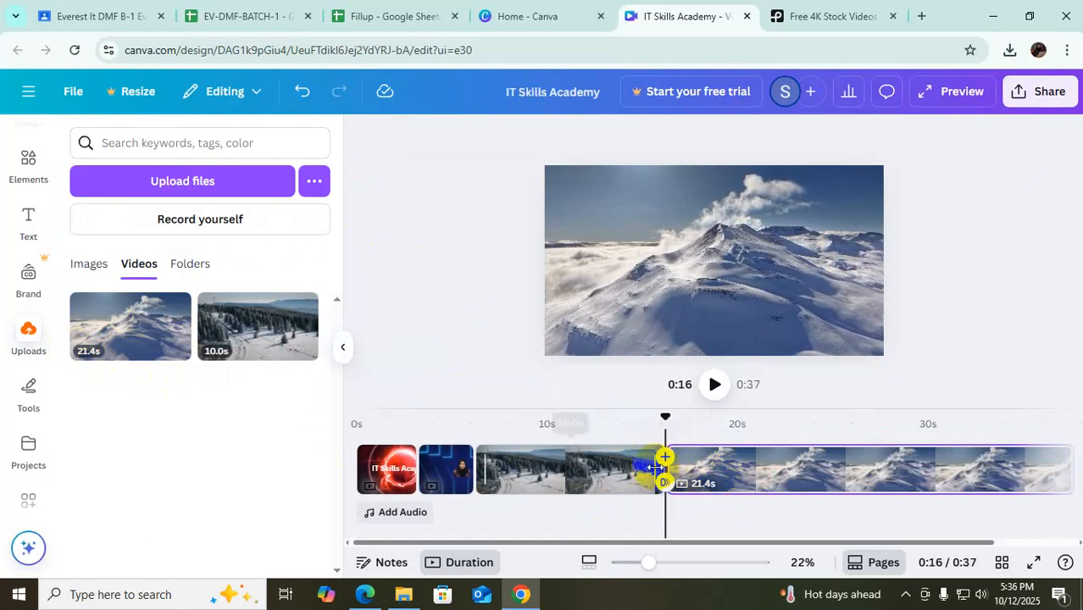
pyautogui.moveTo(564, 470); pyautogui.dragTo(568, 475)
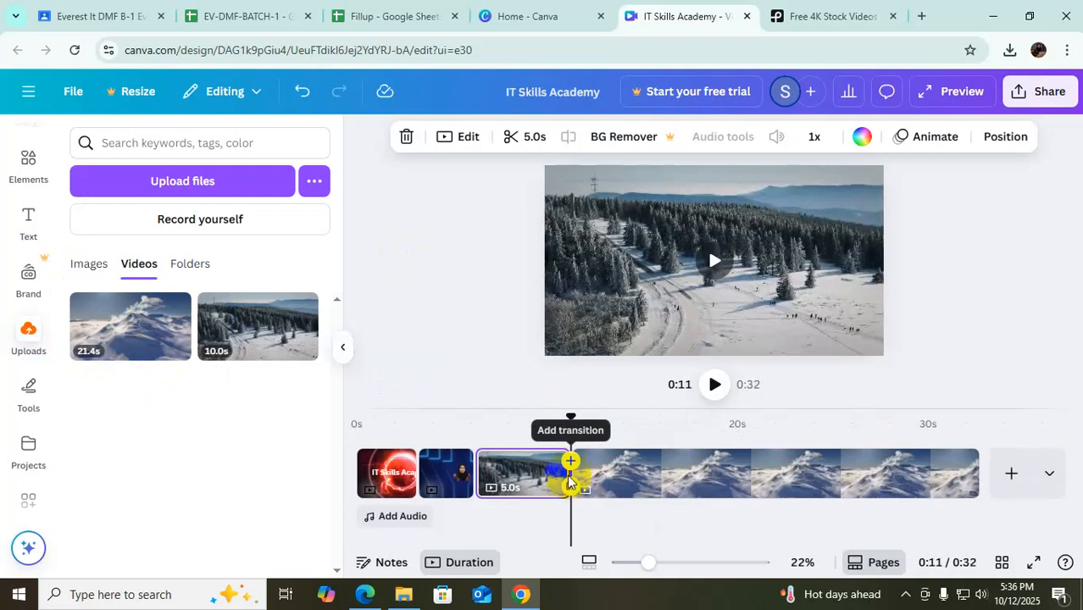
pyautogui.moveTo(973, 474); pyautogui.dragTo(624, 481)
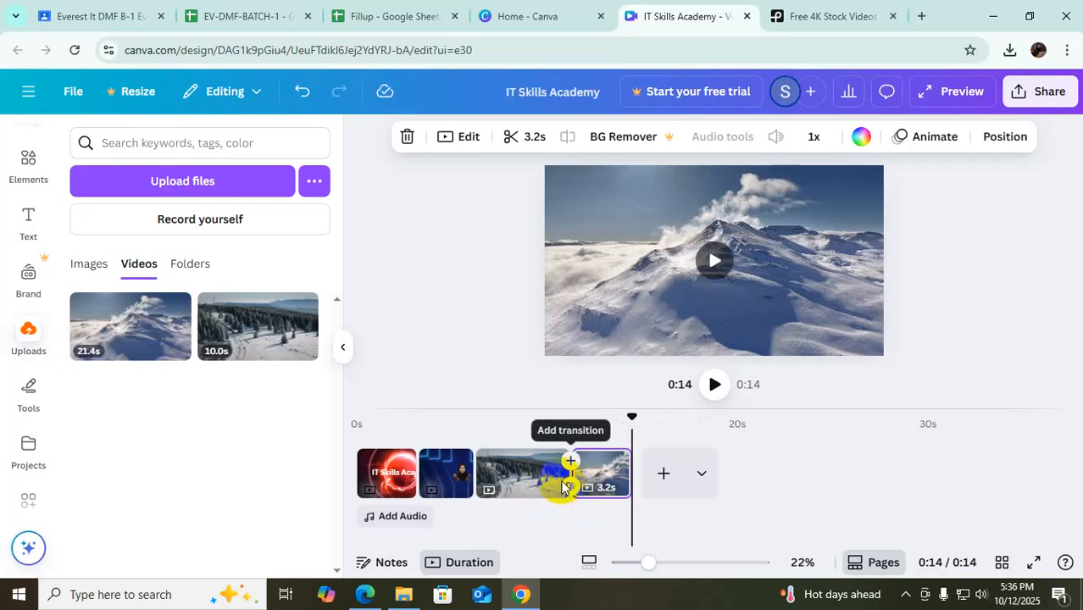
pyautogui.moveTo(558, 468); pyautogui.dragTo(528, 467)
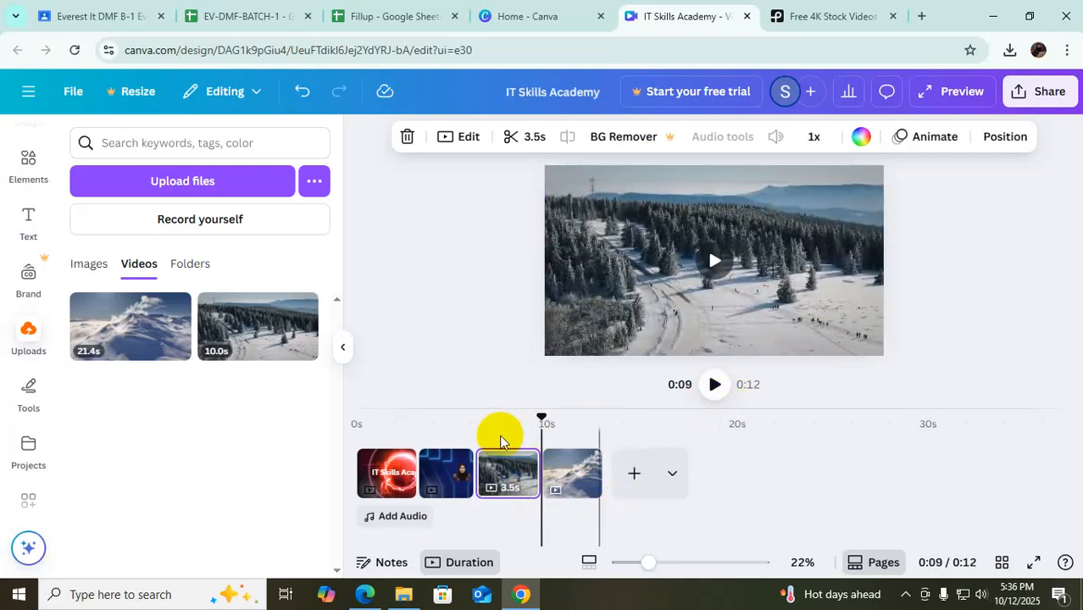
# Return the playhead to 0:00 and play the video to preview all four pages
pyautogui.click(604, 532)
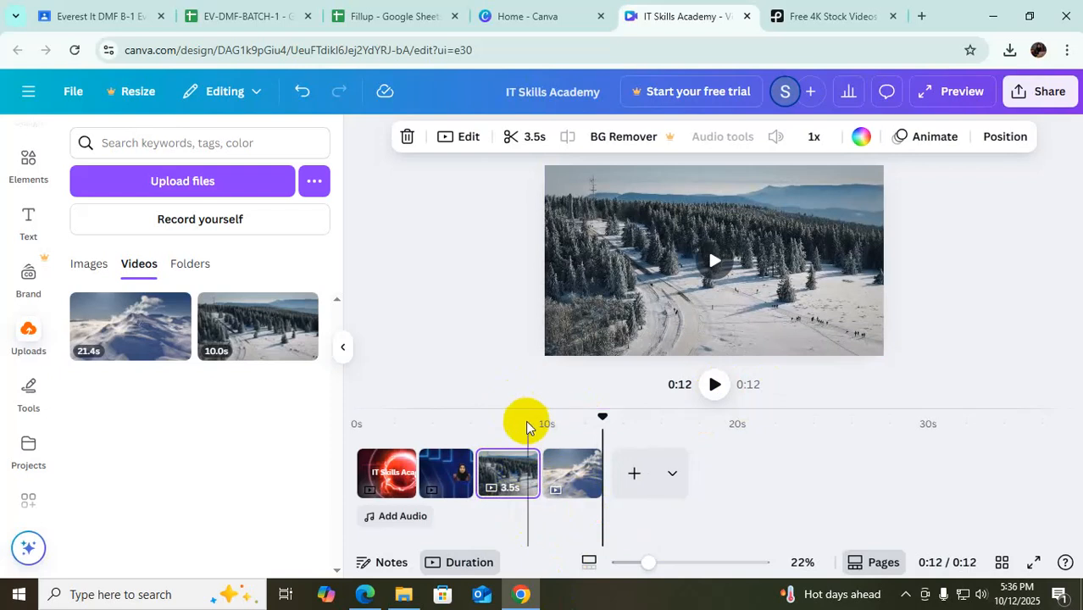
pyautogui.moveTo(605, 415); pyautogui.dragTo(279, 429)
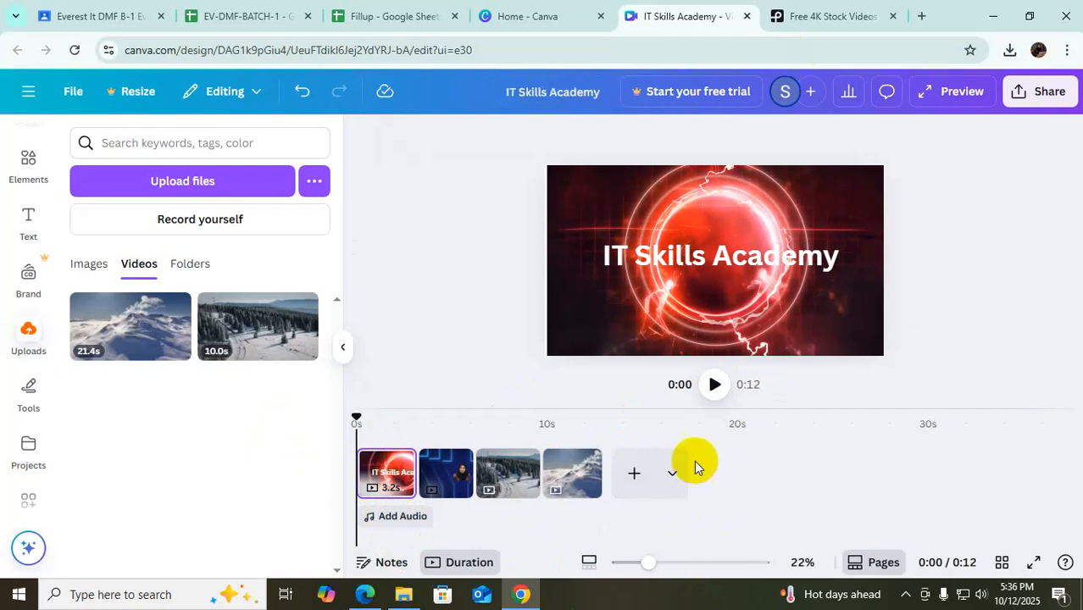
pyautogui.click(714, 388)
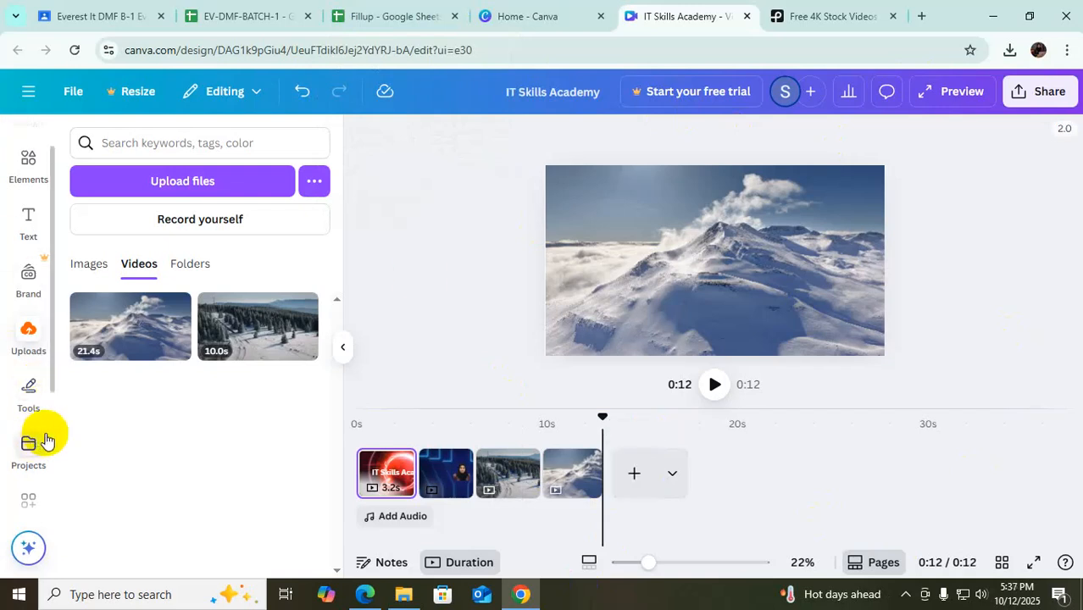
# Add a blank fifth page after the mountain clip and set its background to the muted mauve photo colour
pyautogui.click(632, 475)
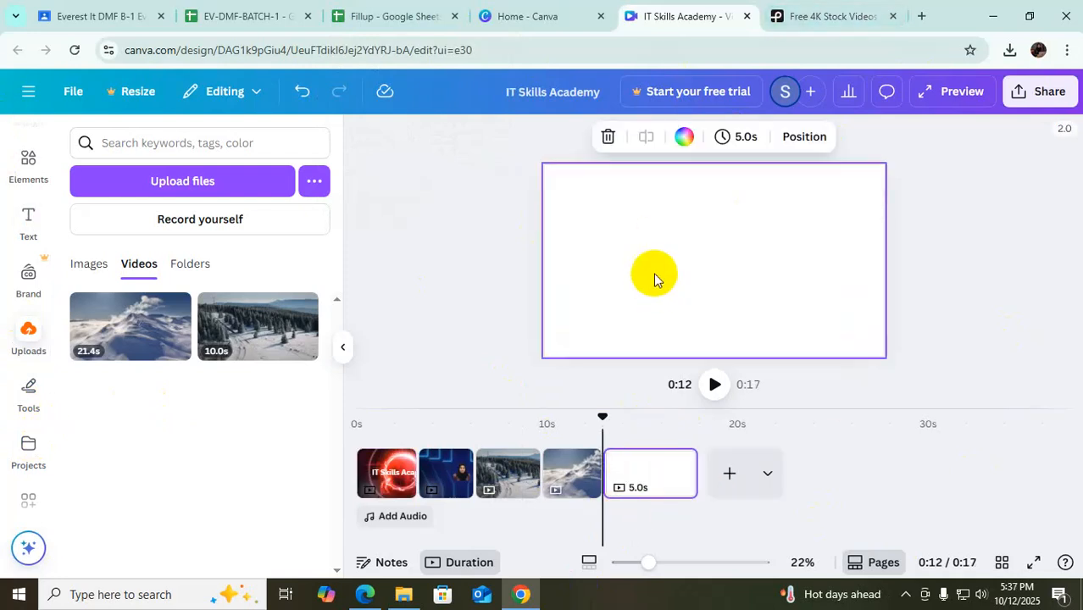
pyautogui.click(677, 204)
pyautogui.click(713, 142)
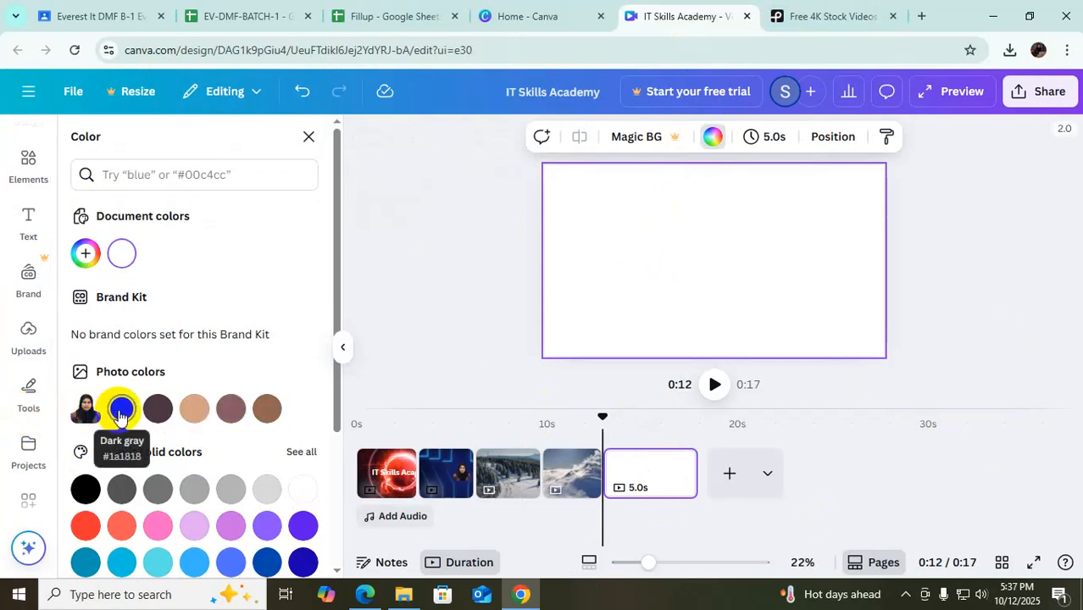
pyautogui.click(229, 410)
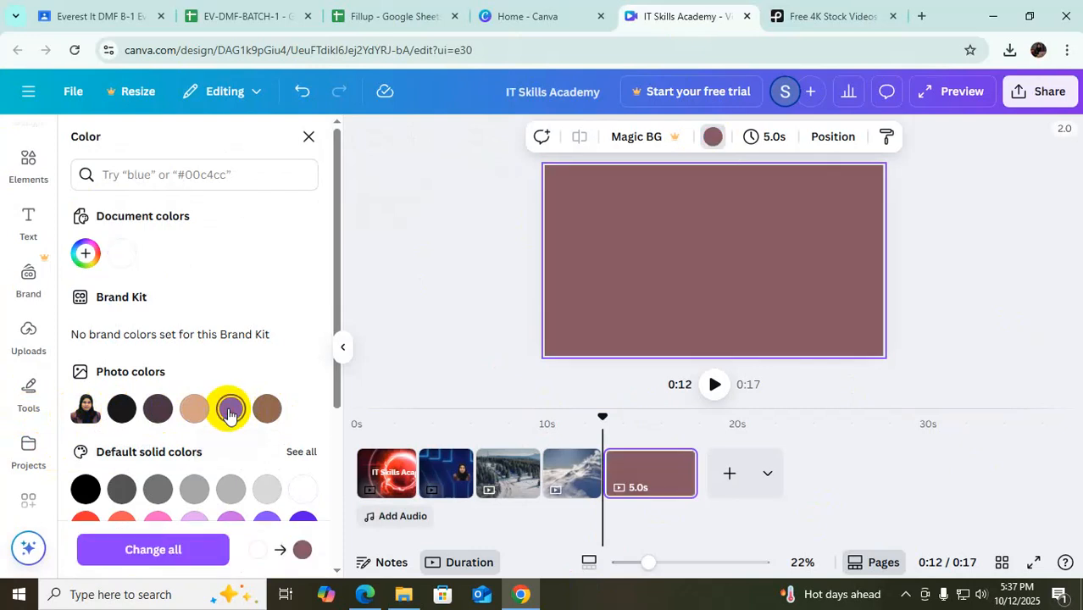
pyautogui.click(266, 410)
pyautogui.click(240, 414)
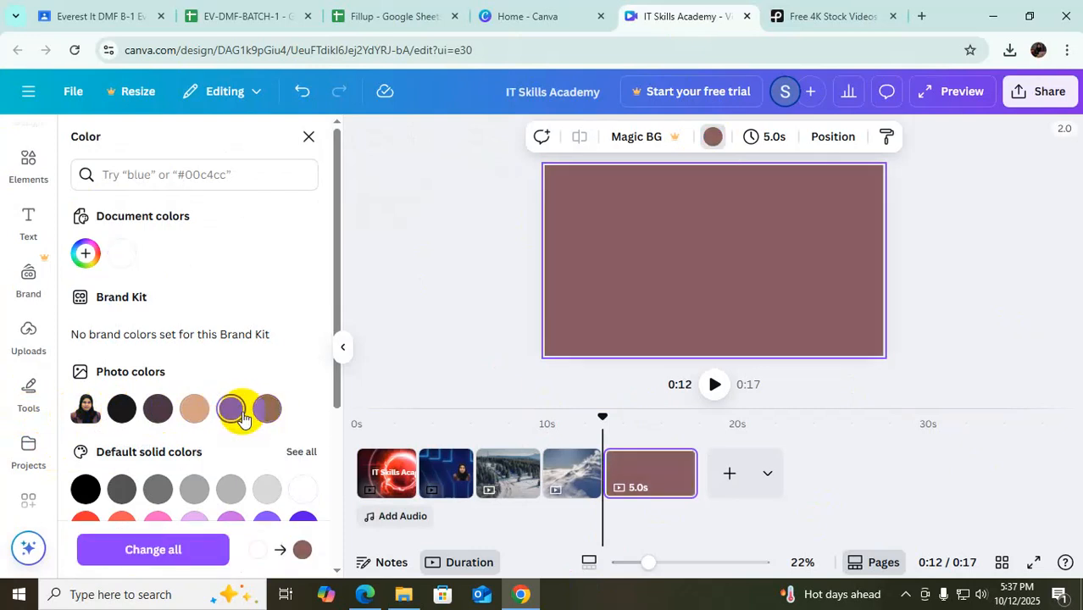
pyautogui.click(195, 410)
pyautogui.click(224, 413)
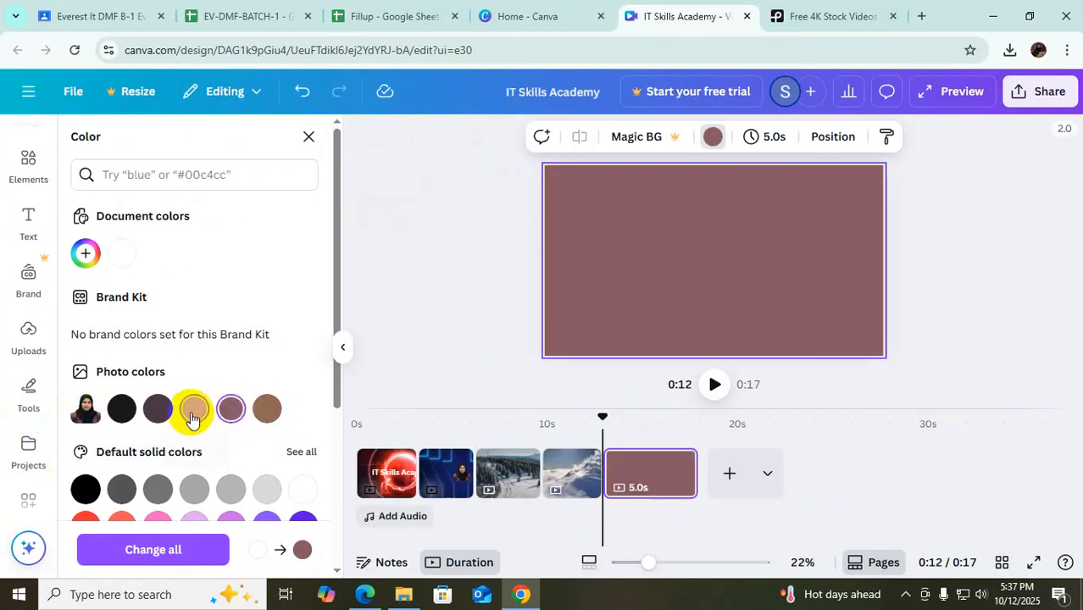
pyautogui.click(416, 232)
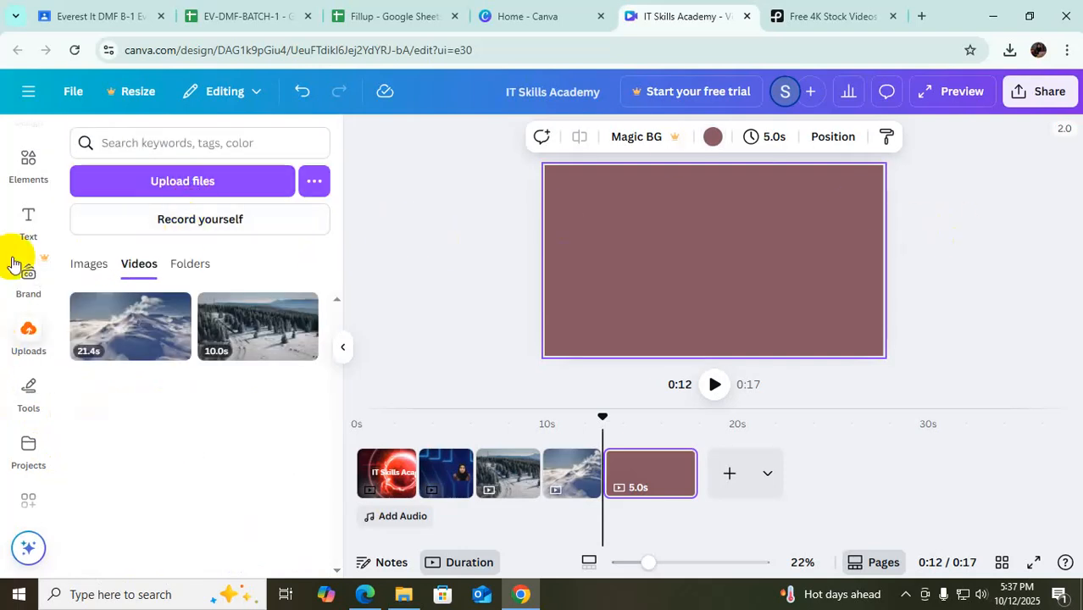
# Add a heading to the fifth page reading "Thank You for Watching"
pyautogui.click(29, 218)
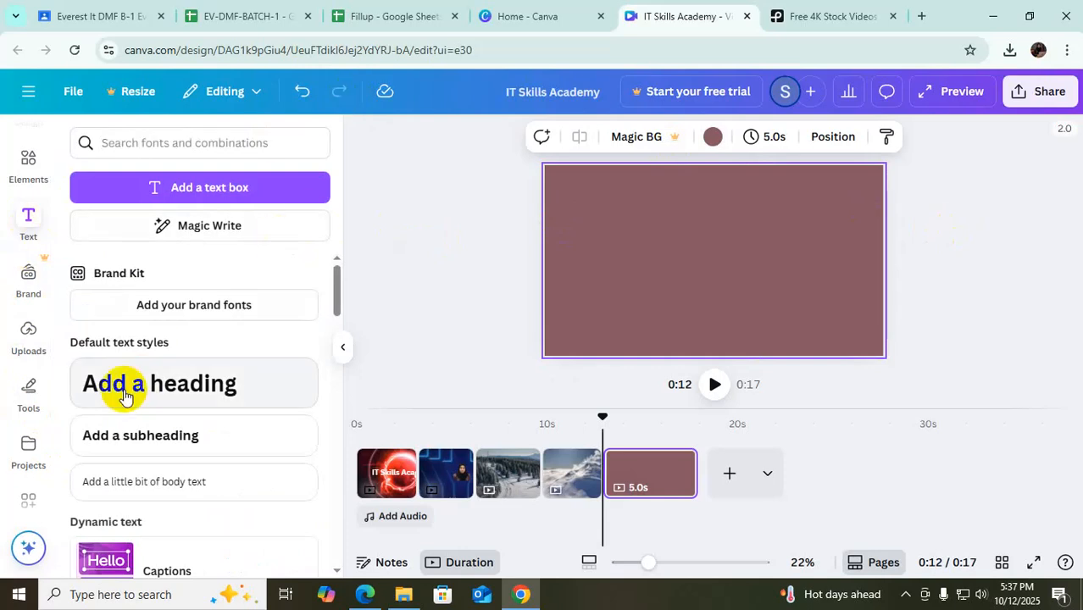
pyautogui.click(172, 386)
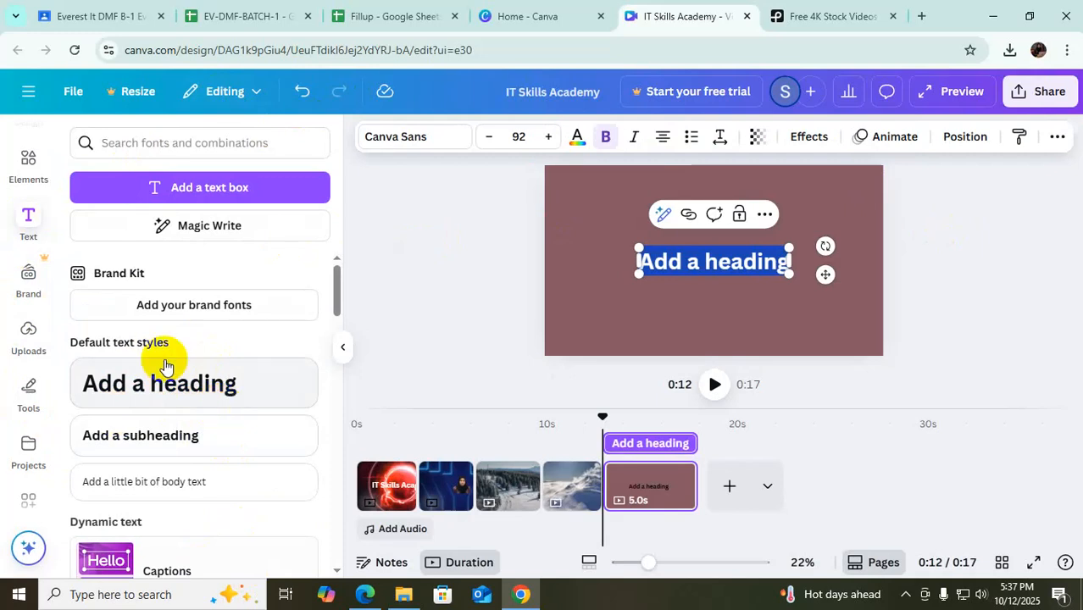
pyautogui.write('T')
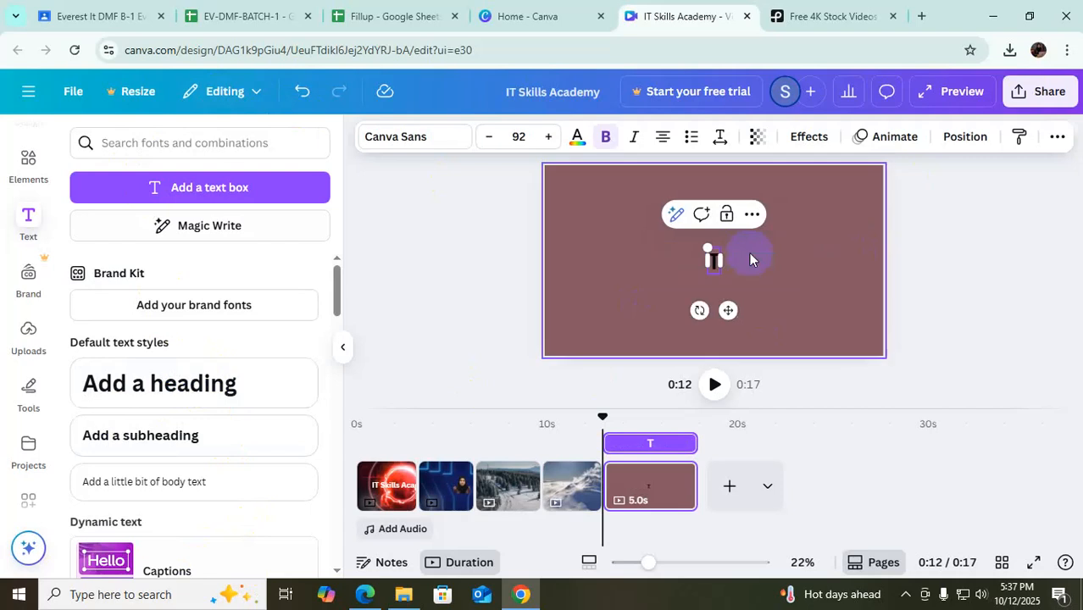
pyautogui.write('haqnk You')
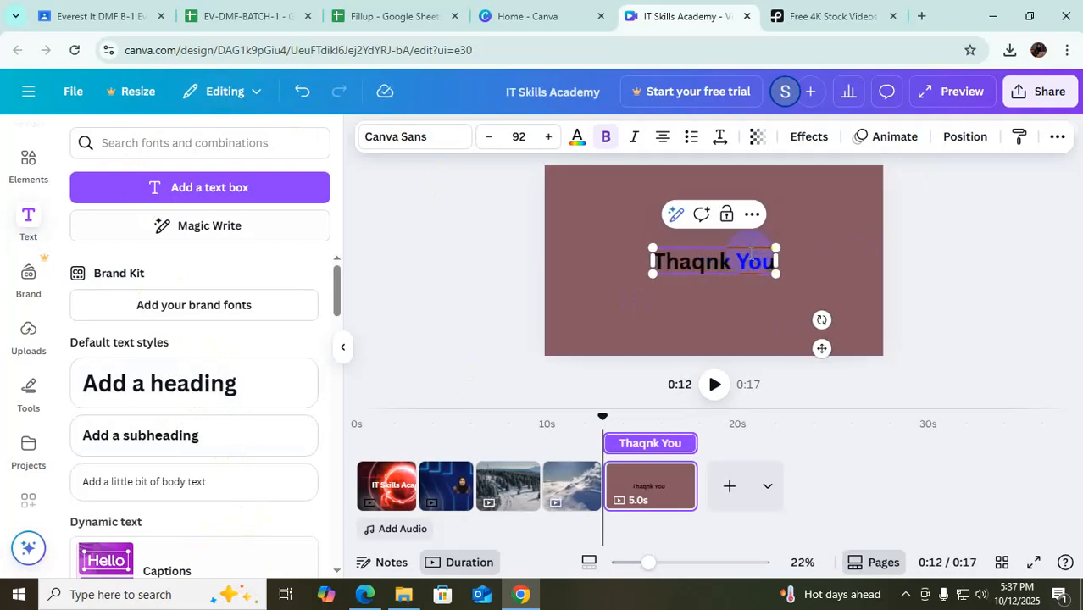
pyautogui.press('BackSpace')
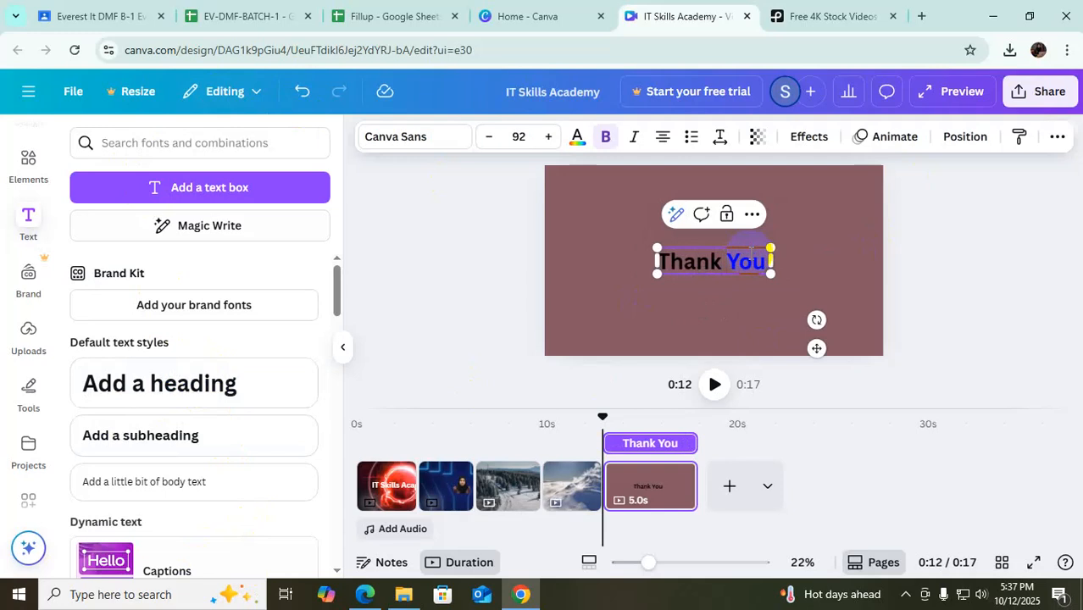
pyautogui.write('fi')
pyautogui.press('BackSpace')
pyautogui.write('or')
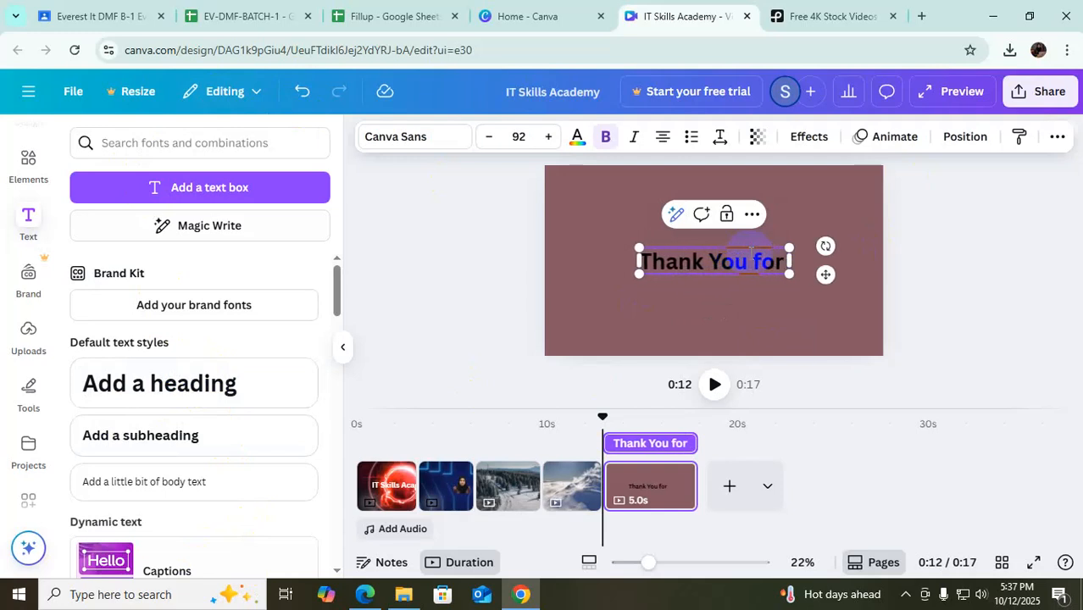
pyautogui.write(' Watching')
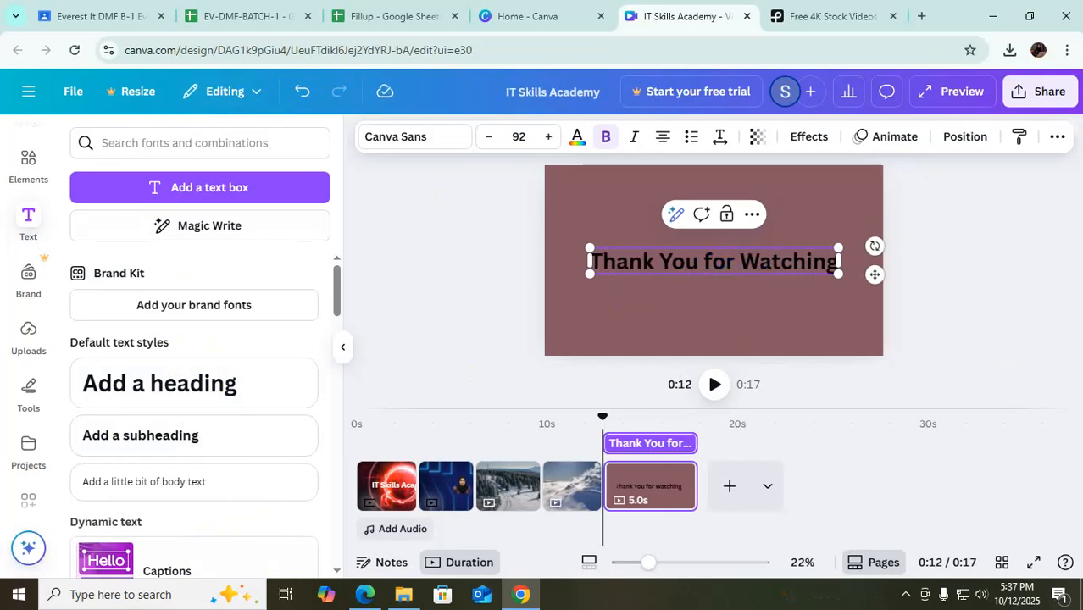
# Add the "Business Model" font combination to the thank-you page
pyautogui.scroll(-2, 206, 460)
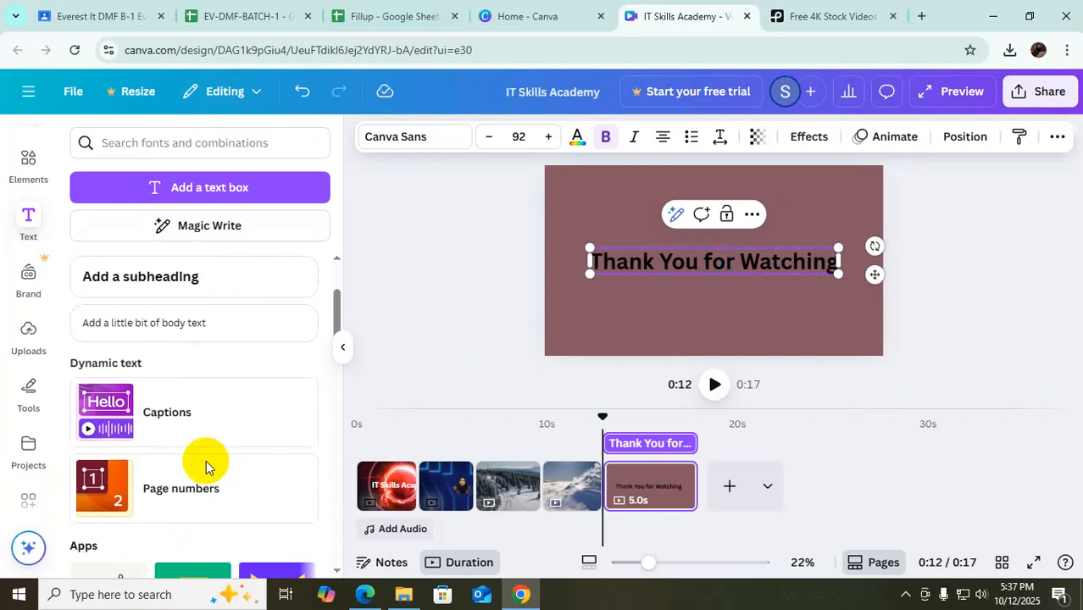
pyautogui.scroll(-3, 206, 460)
pyautogui.scroll(-2, 186, 435)
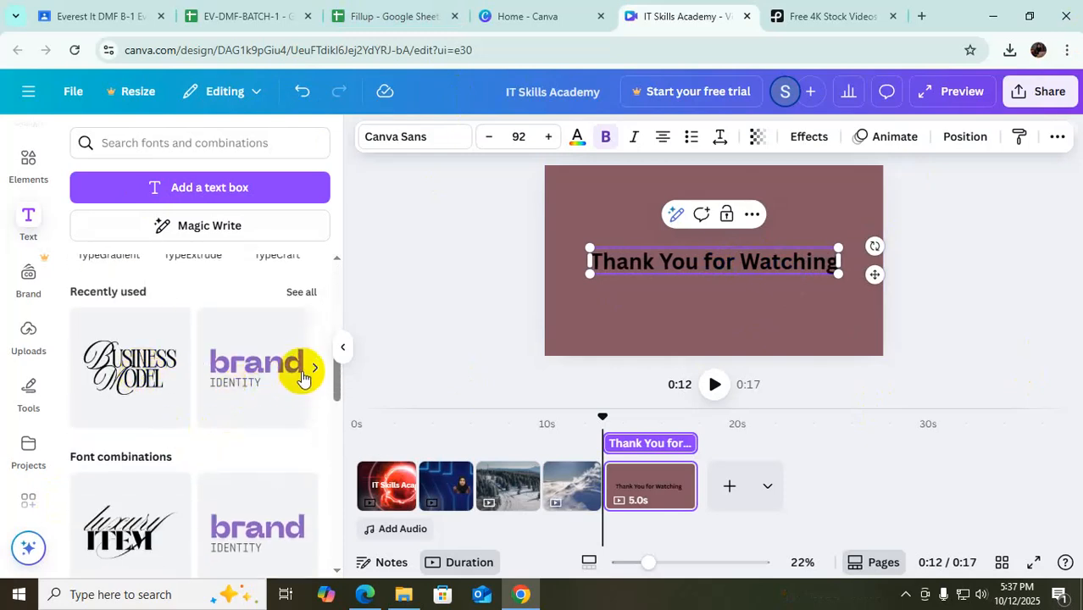
pyautogui.click(123, 381)
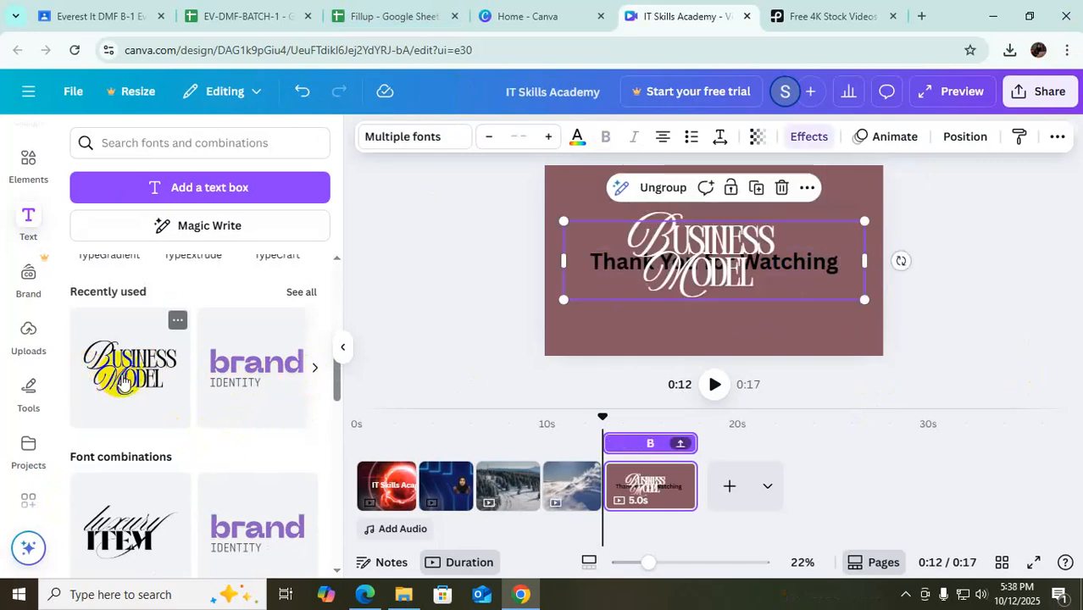
pyautogui.scroll(-3, 128, 412)
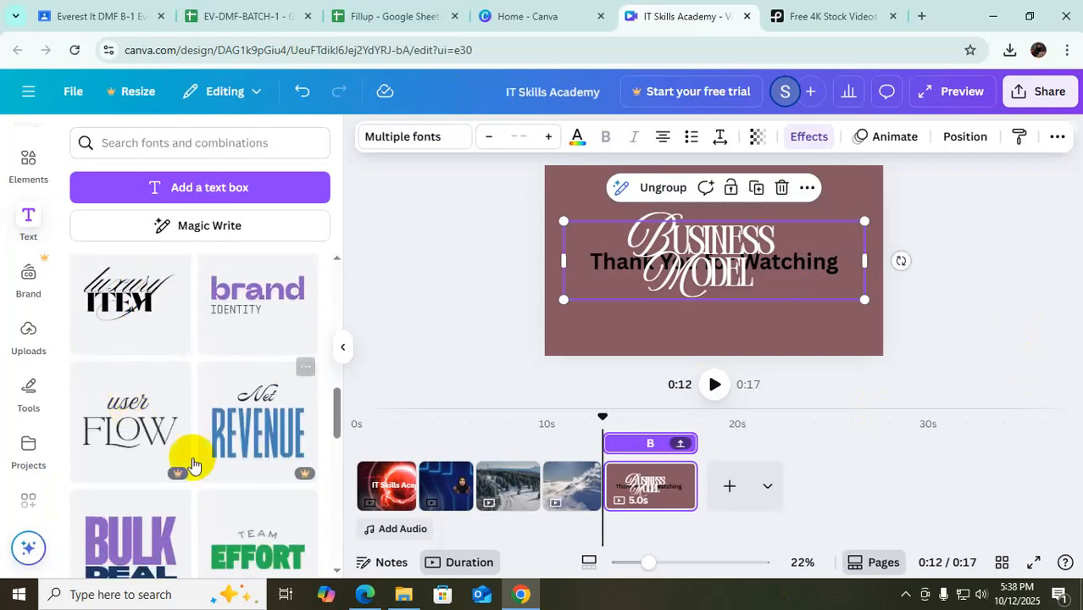
pyautogui.scroll(-2, 188, 435)
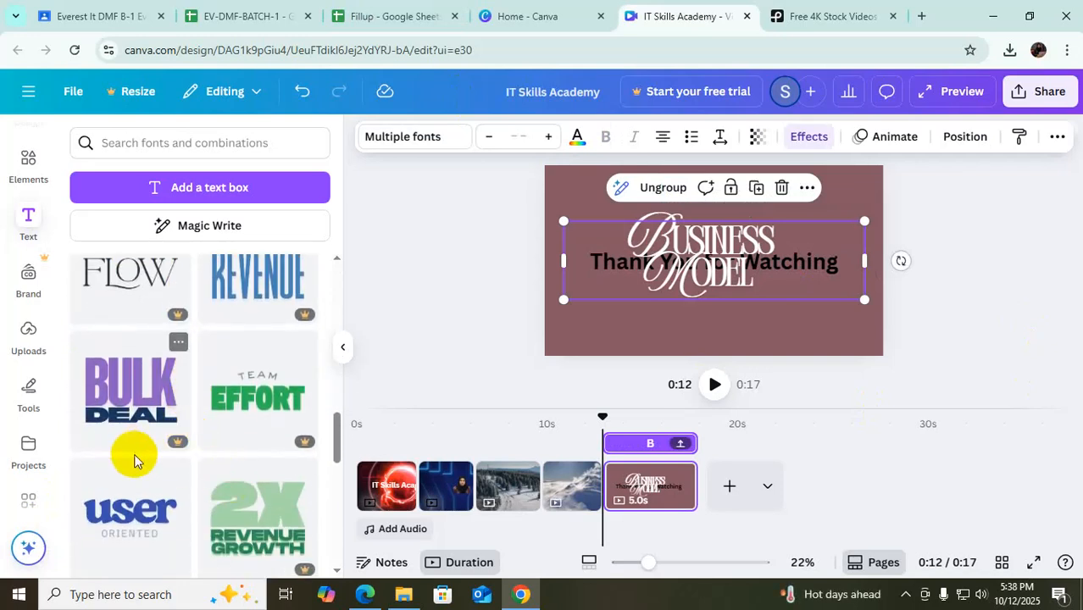
pyautogui.scroll(3, 133, 458)
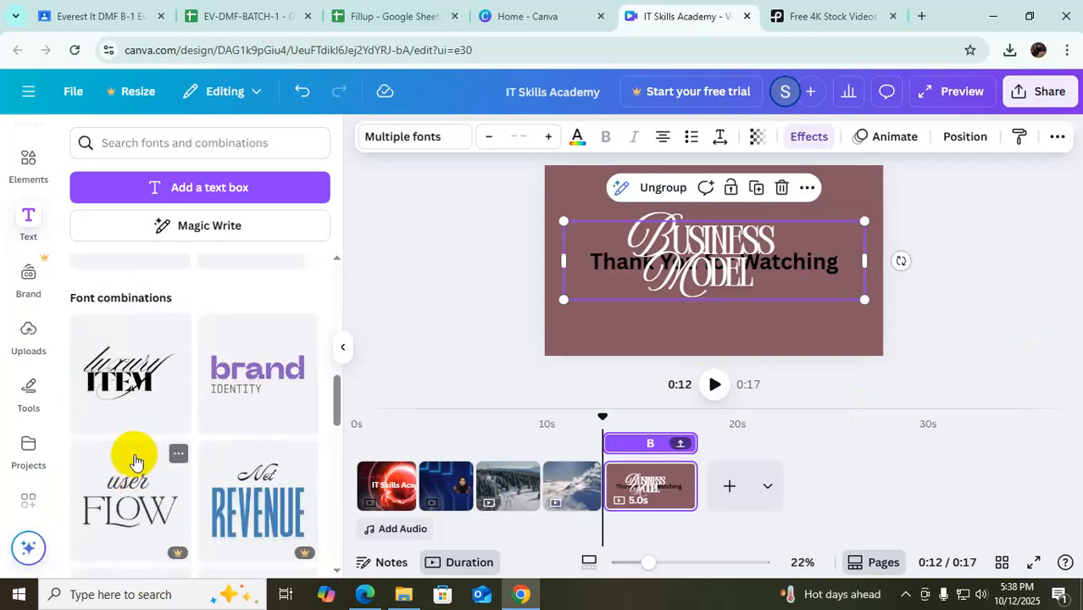
# Move the Business Model text group off the heading to the lower right corner of the page
pyautogui.click(799, 267)
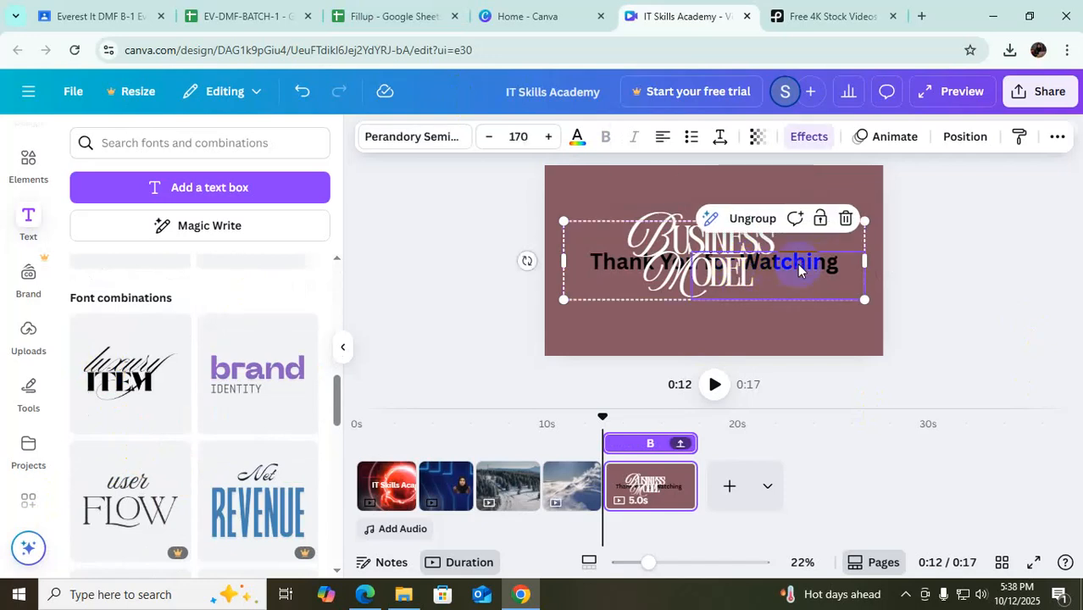
pyautogui.click(592, 268)
pyautogui.click(750, 299)
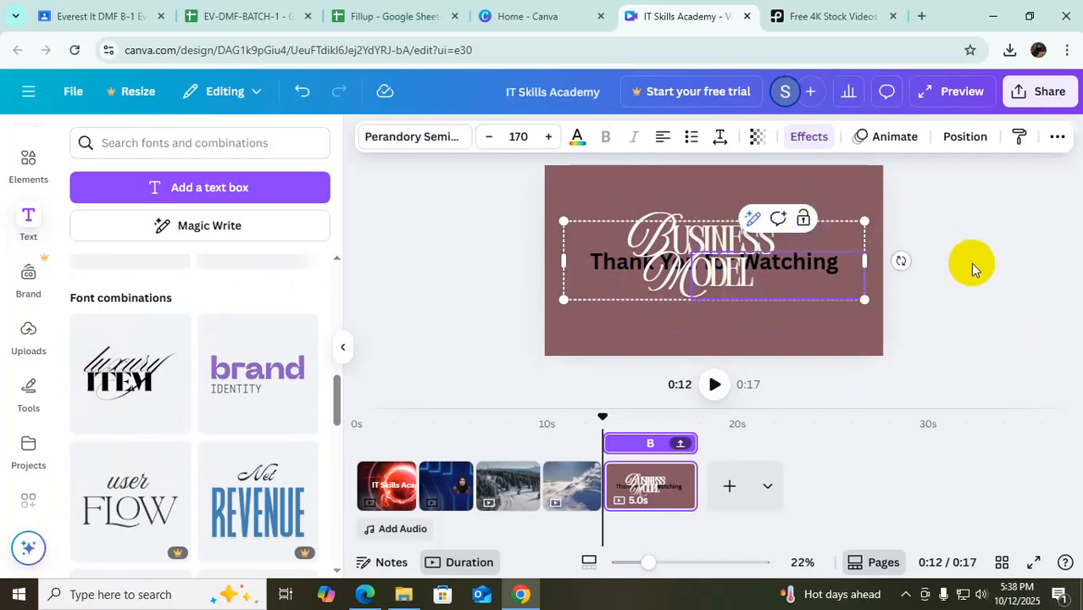
pyautogui.click(970, 263)
pyautogui.moveTo(686, 243); pyautogui.dragTo(860, 302)
# Copy the whole text of the "Thank You for Watching" heading
pyautogui.click(750, 263)
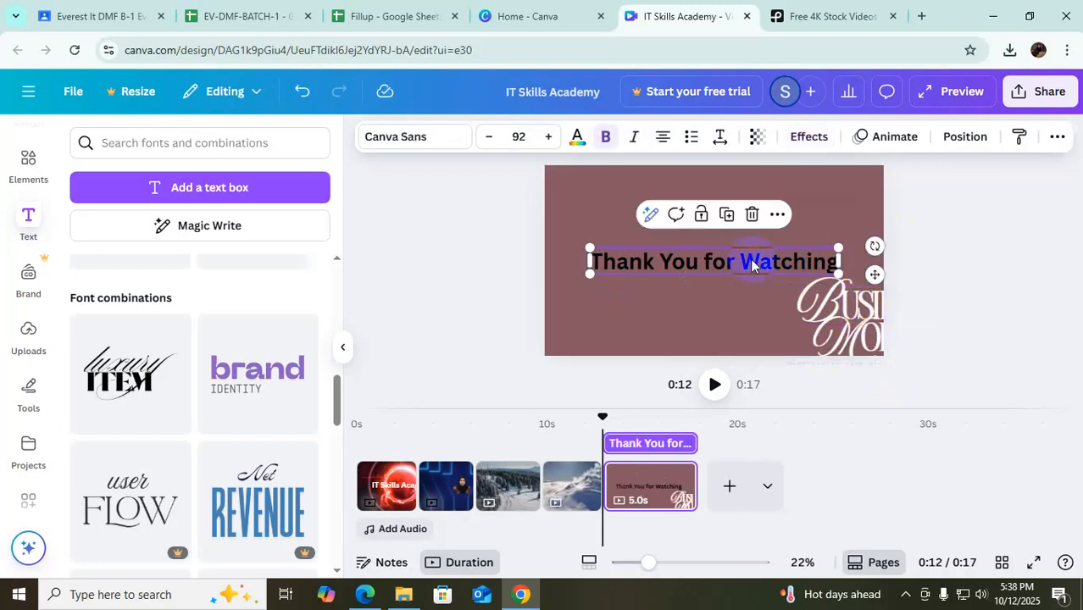
pyautogui.doubleClick(750, 263)
pyautogui.moveTo(600, 262); pyautogui.dragTo(805, 261)
pyautogui.moveTo(596, 263); pyautogui.dragTo(844, 263)
pyautogui.hotkey('ctrl', 'c')
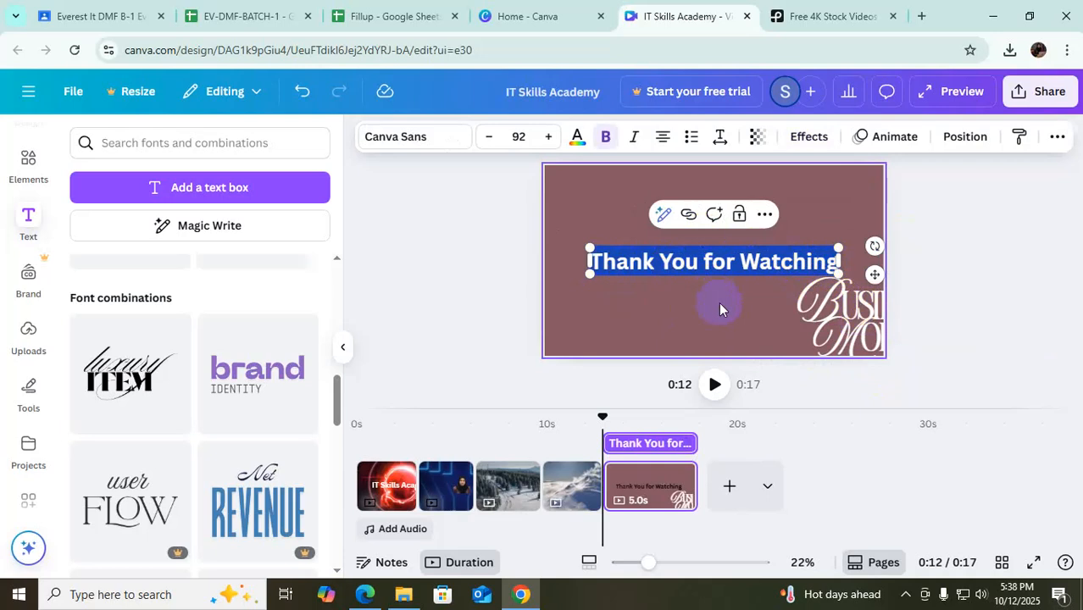
# Move the Business Model text group back toward the page centre, over the lower edge of the heading
pyautogui.doubleClick(818, 306)
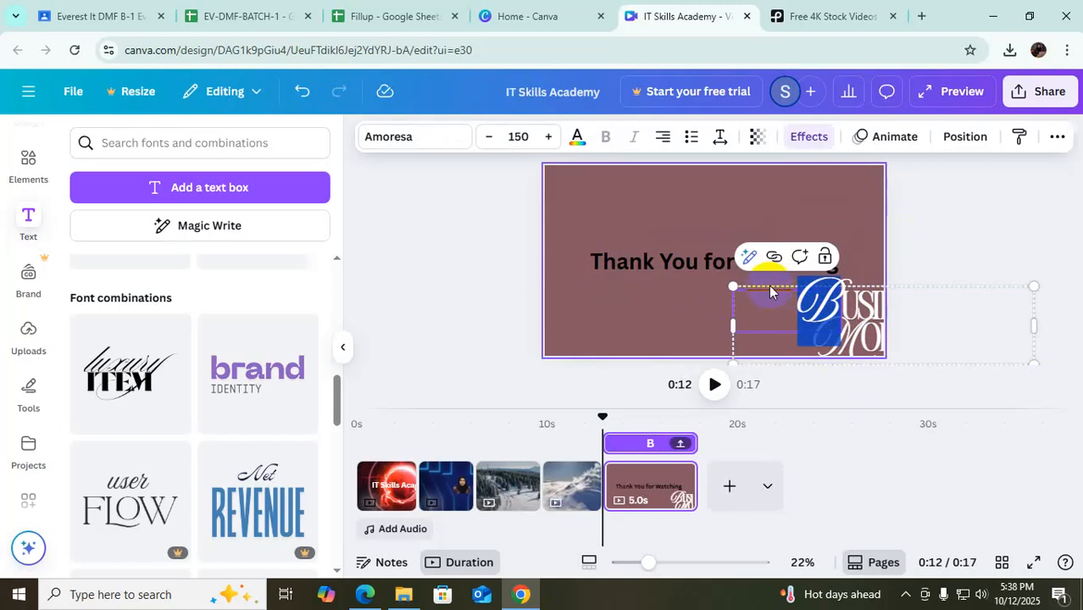
pyautogui.click(841, 324)
pyautogui.moveTo(840, 324); pyautogui.dragTo(693, 293)
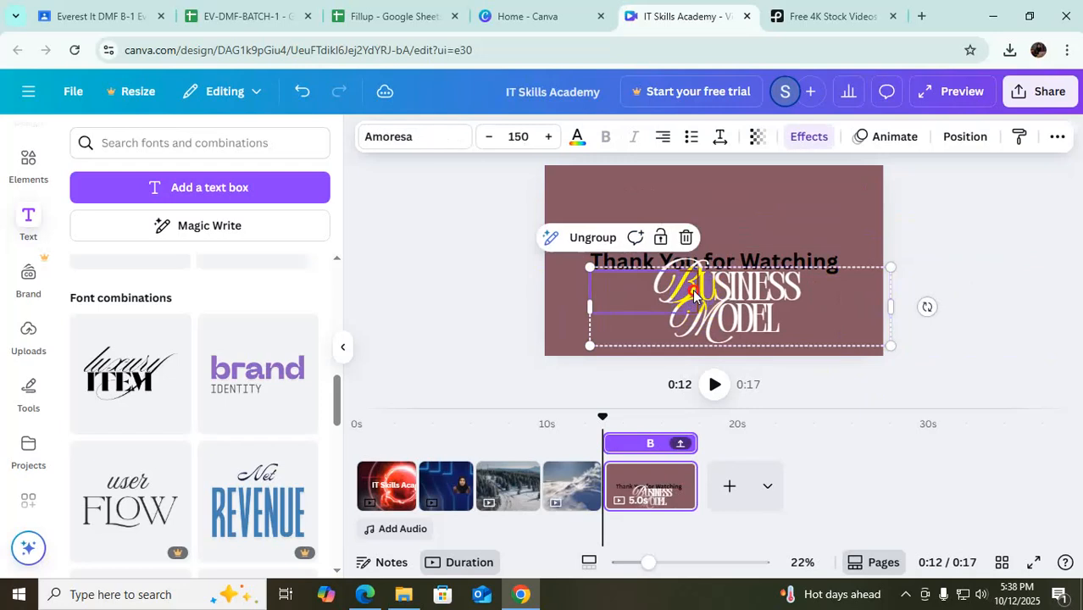
pyautogui.click(693, 293)
pyautogui.moveTo(676, 285); pyautogui.dragTo(786, 266)
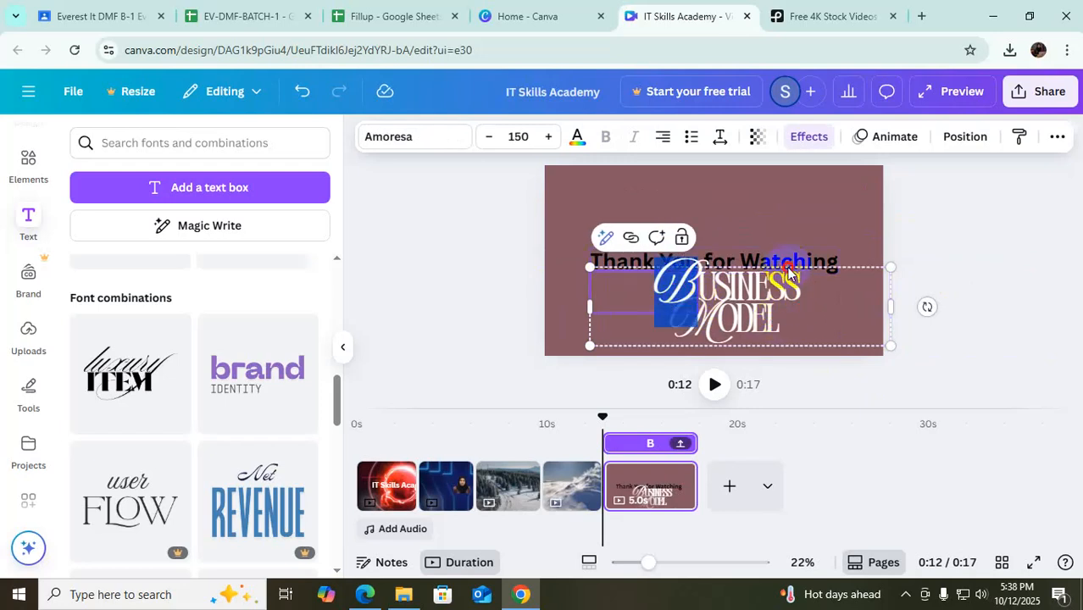
pyautogui.doubleClick(736, 320)
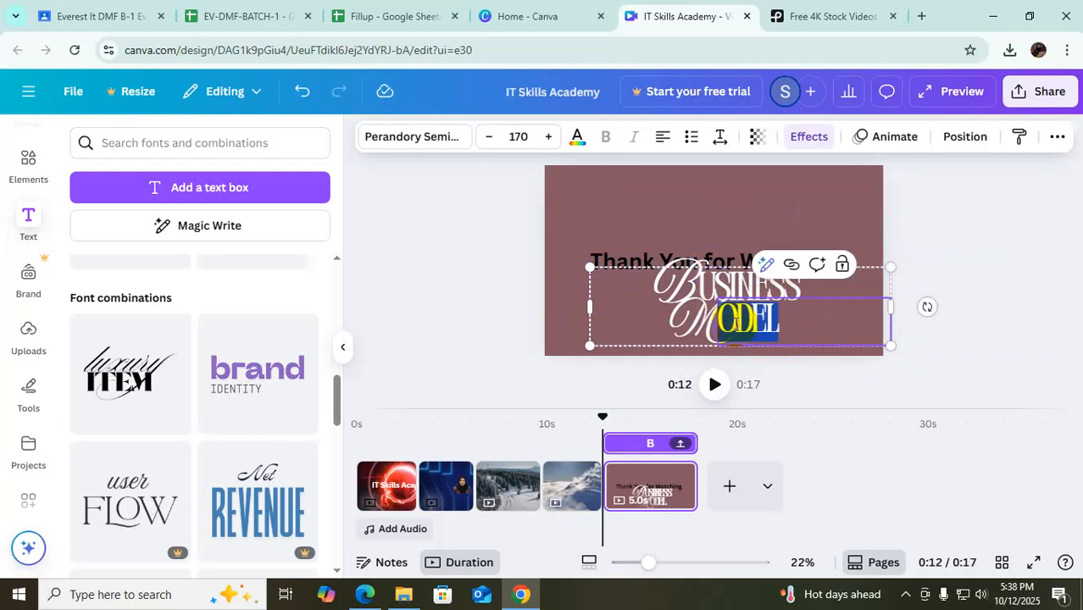
pyautogui.click(981, 363)
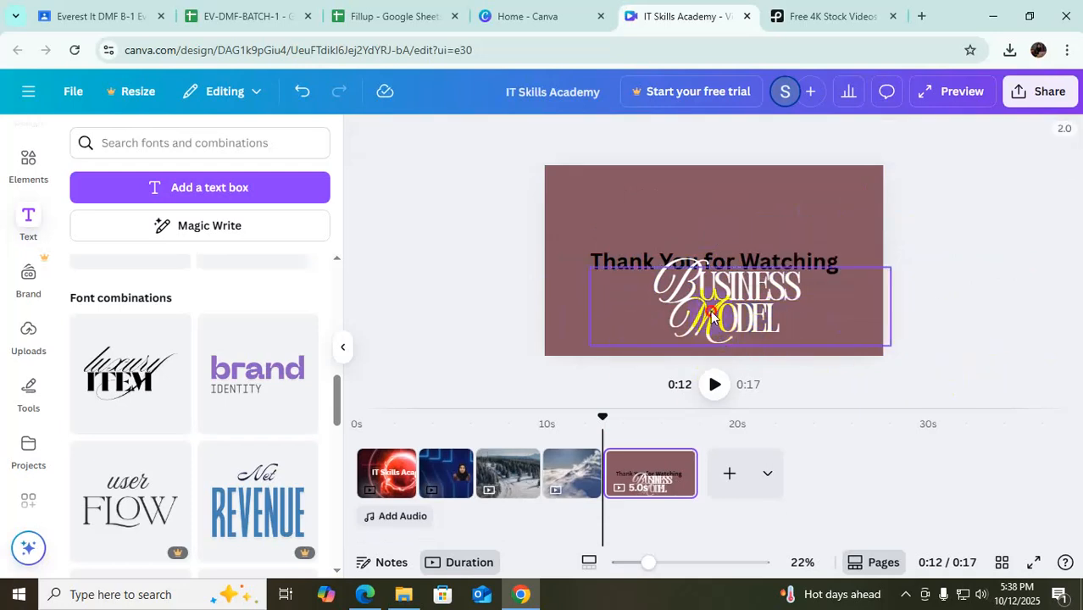
# Delete every part of the Business Model text group except the script letter "B"
pyautogui.click(712, 316)
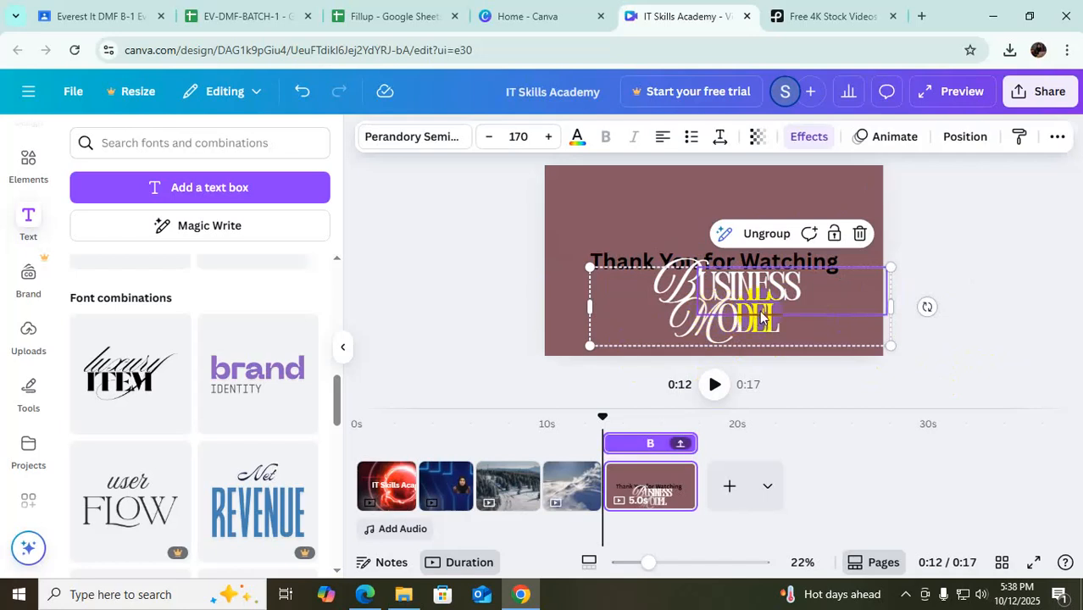
pyautogui.press('Delete')
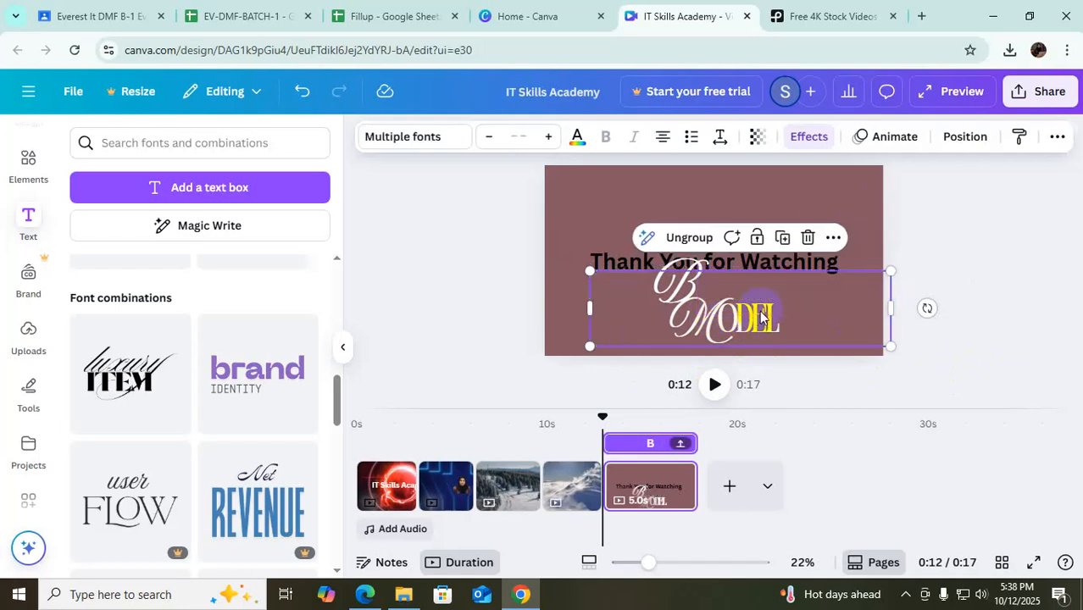
pyautogui.hotkey('ctrl', 'z')
pyautogui.click(721, 327)
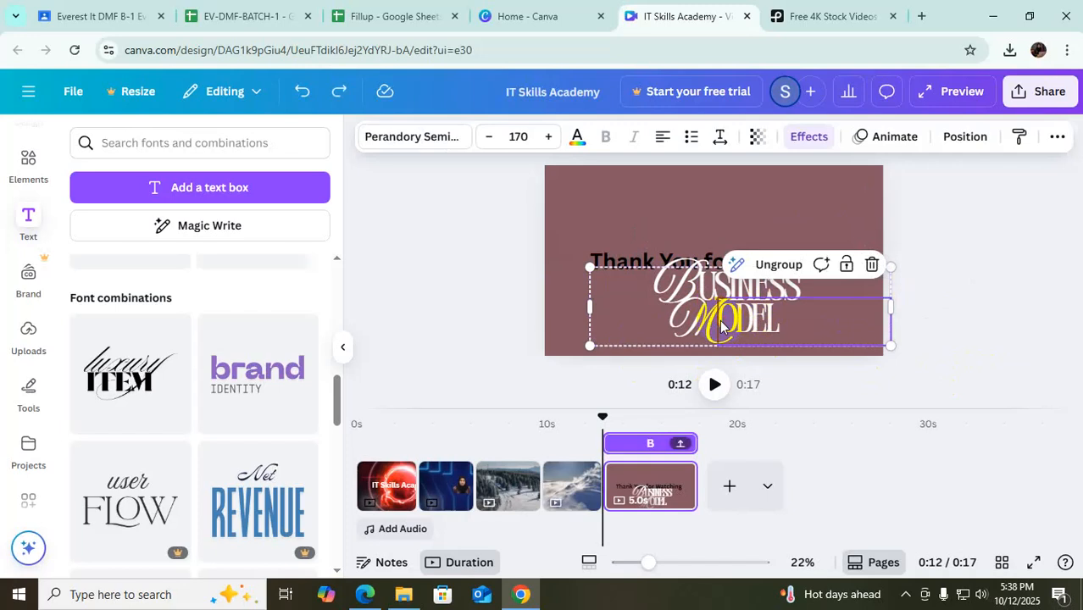
pyautogui.press('Delete')
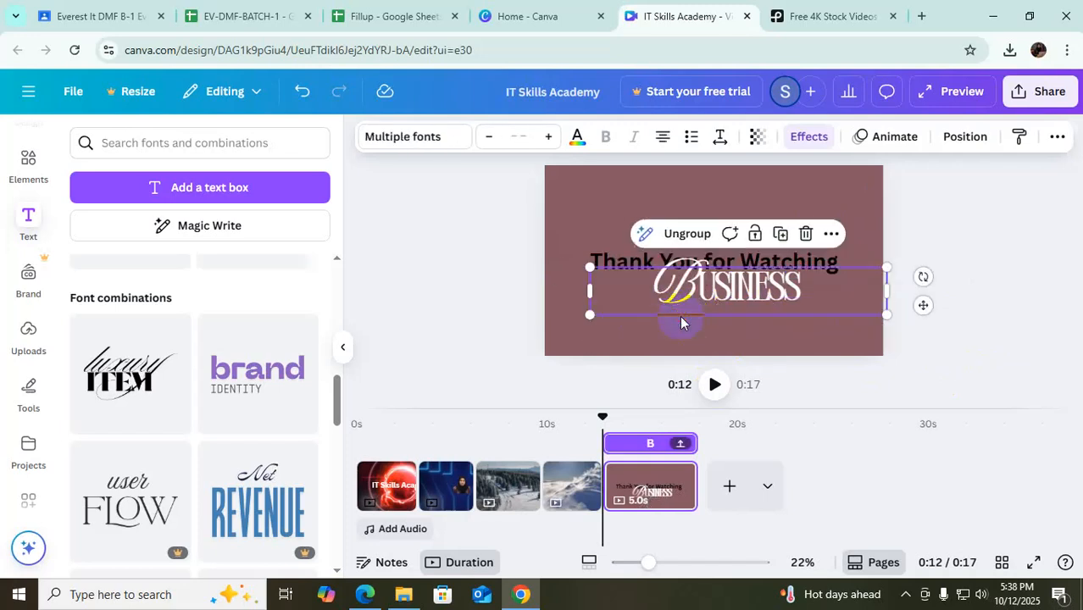
pyautogui.click(720, 293)
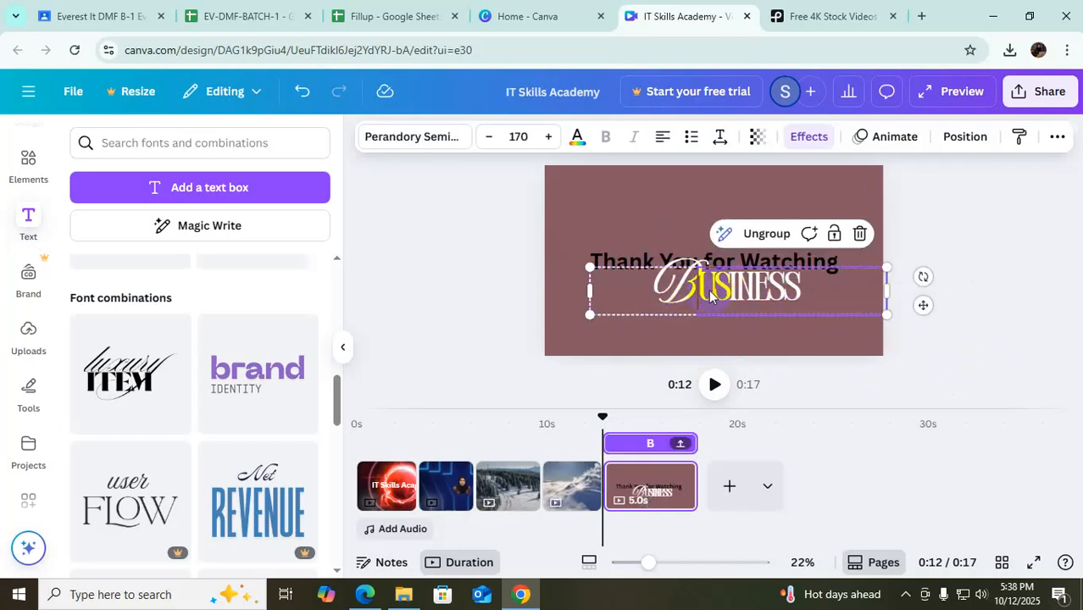
pyautogui.press('Delete')
# Replace the script "B" with the copied "Thank You for Watching" and widen its text box until the text fits on two lines
pyautogui.doubleClick(674, 295)
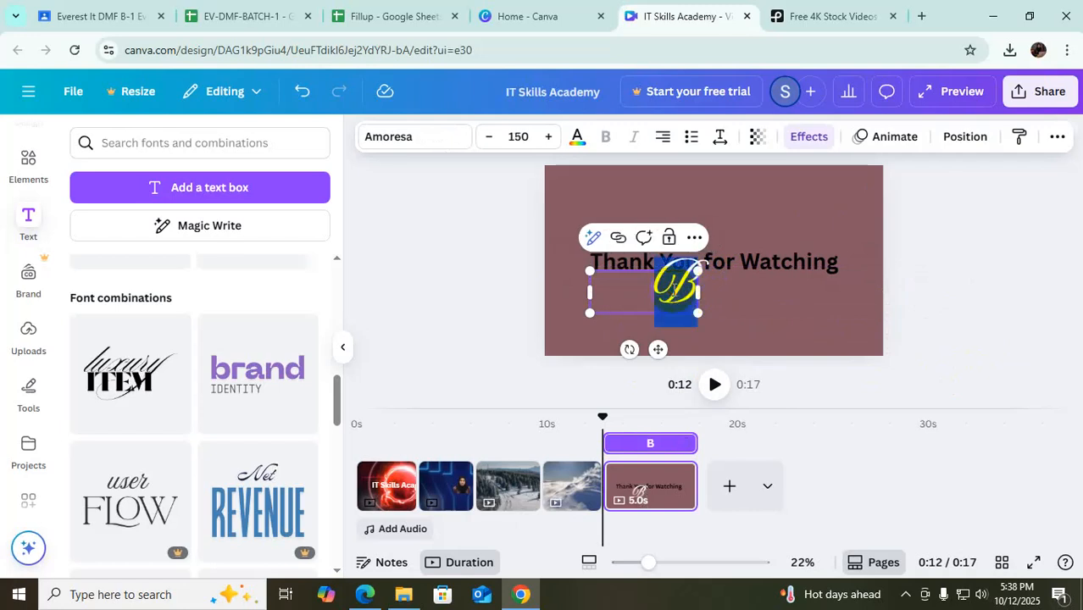
pyautogui.hotkey('ctrl', 'v')
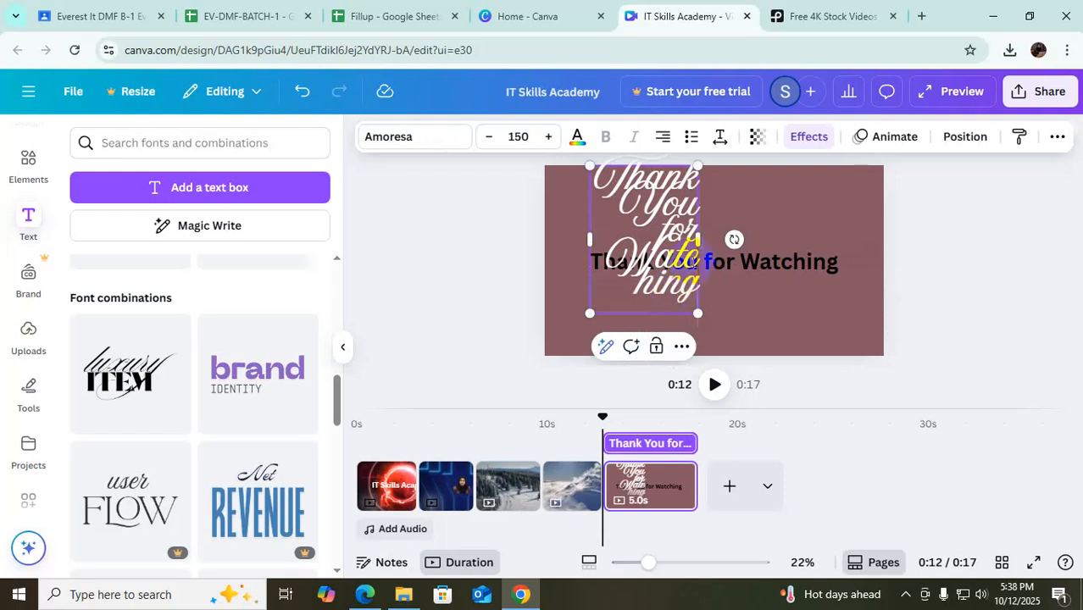
pyautogui.moveTo(700, 241); pyautogui.dragTo(884, 248)
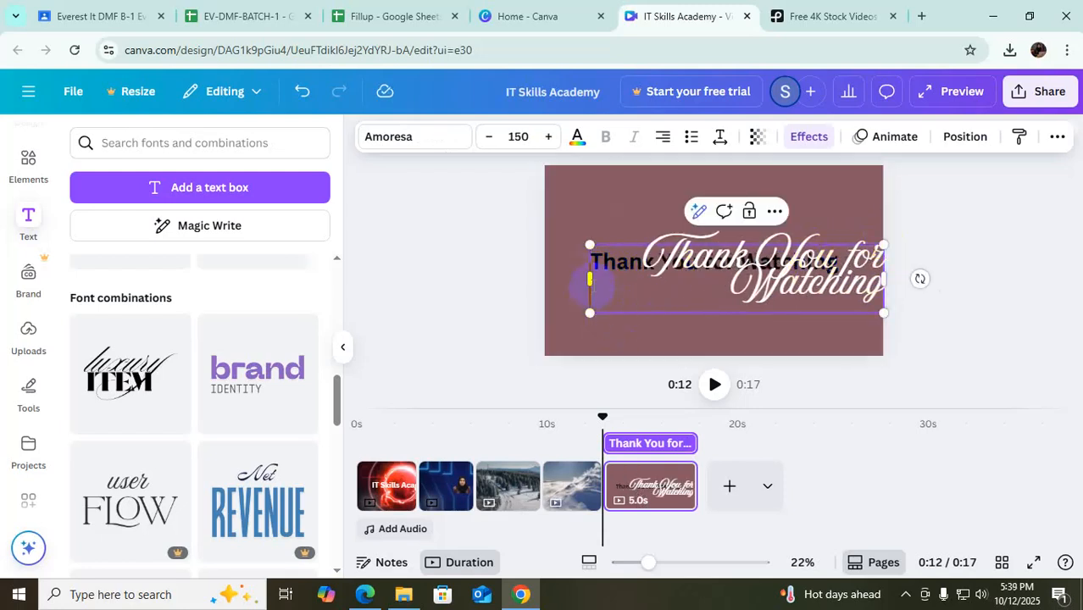
pyautogui.moveTo(590, 279); pyautogui.dragTo(521, 281)
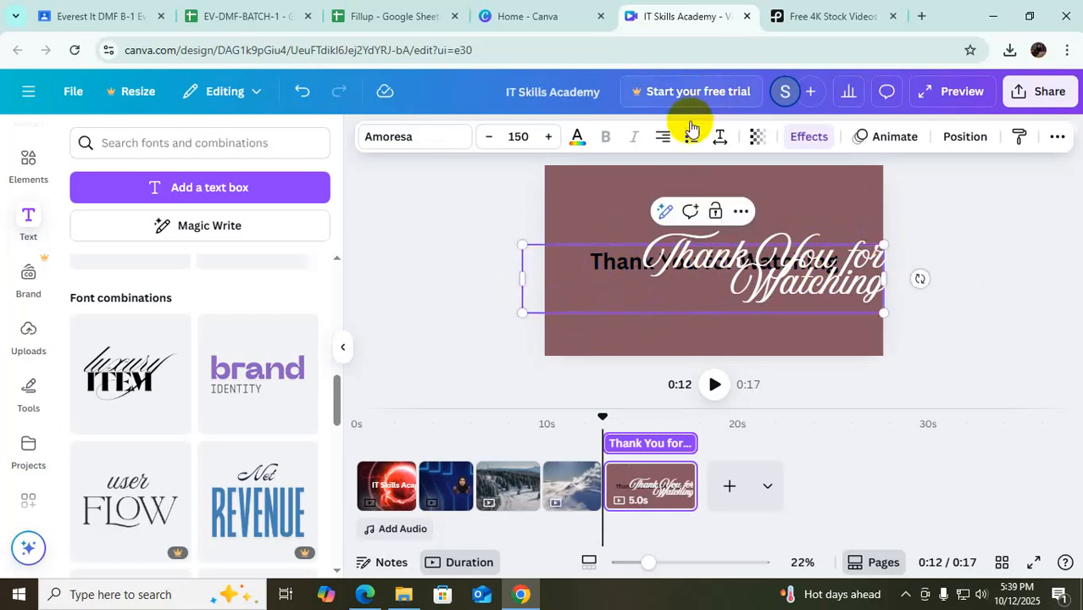
# Centre-align the script text and break the line after "Thank You"
pyautogui.click(665, 140)
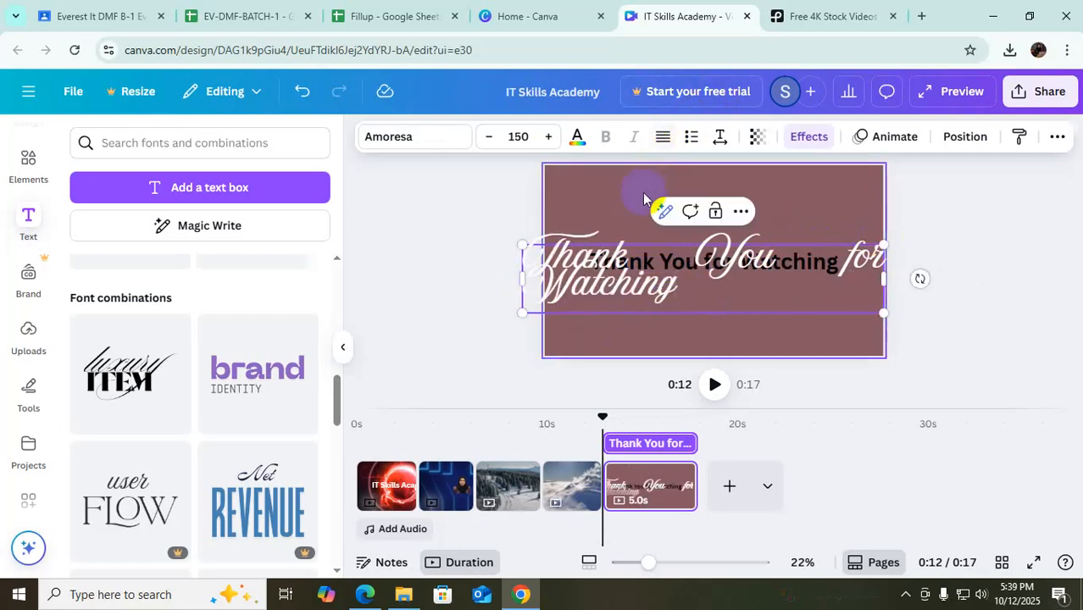
pyautogui.click(664, 139)
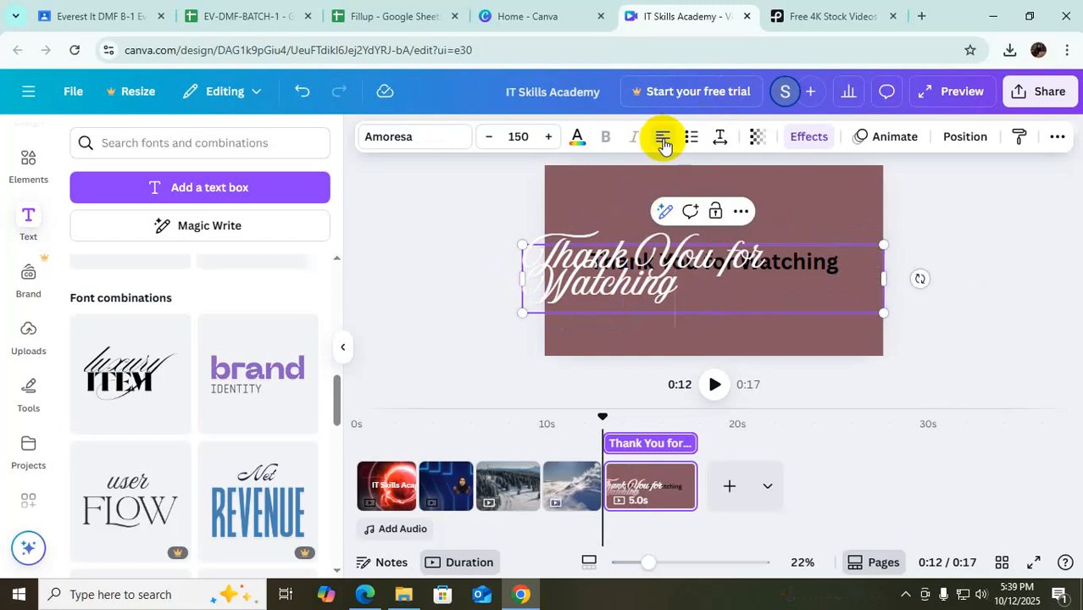
pyautogui.click(664, 141)
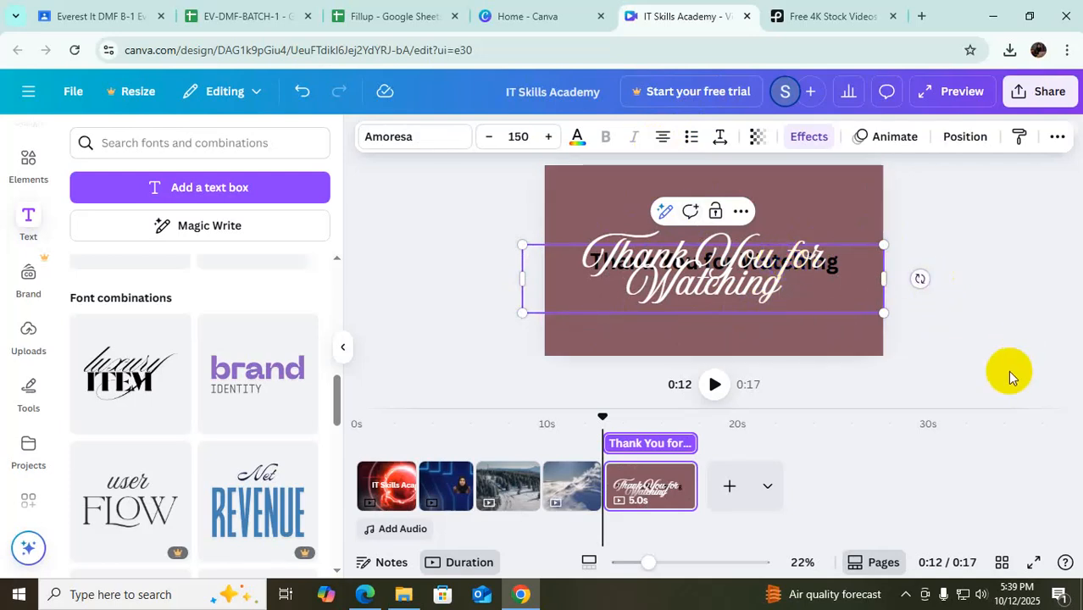
pyautogui.press('Return')
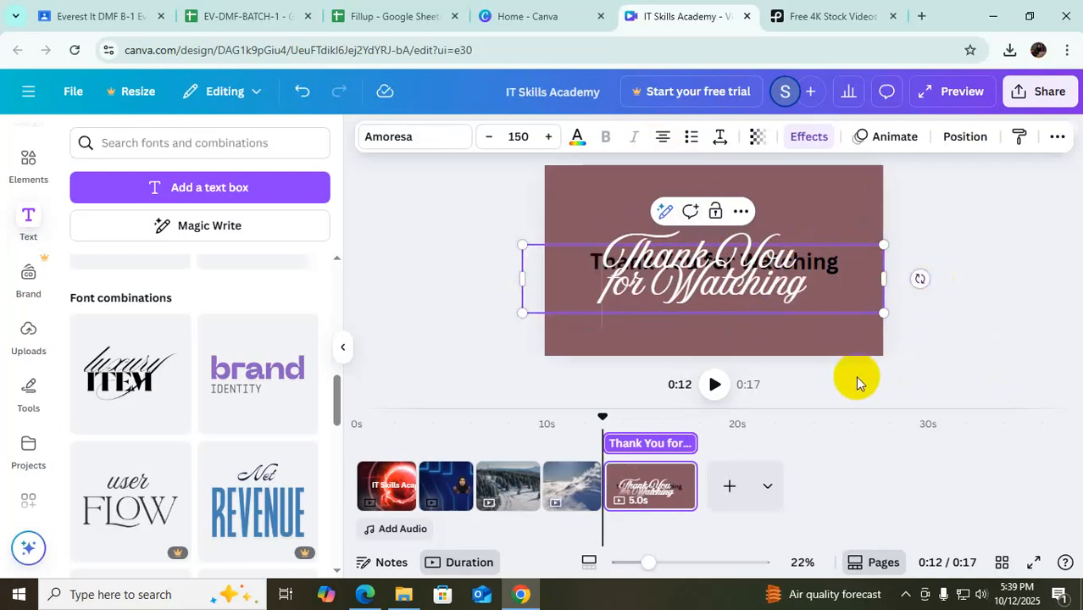
# Delete the plain black heading and move the script "Thank You for Watching" text to the middle of the page
pyautogui.click(985, 243)
pyautogui.moveTo(720, 289); pyautogui.dragTo(743, 338)
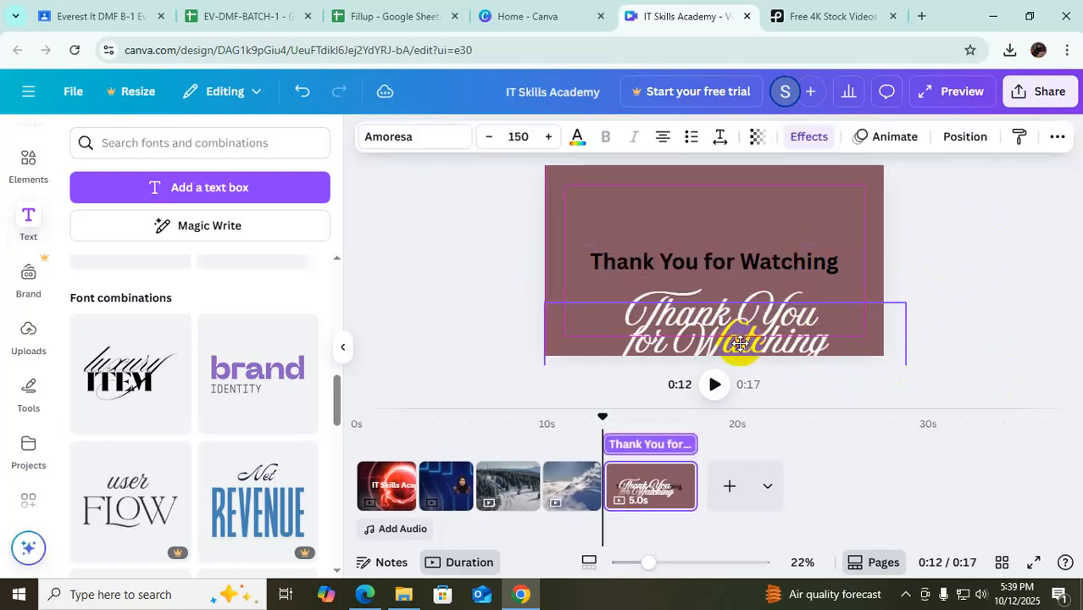
pyautogui.click(834, 268)
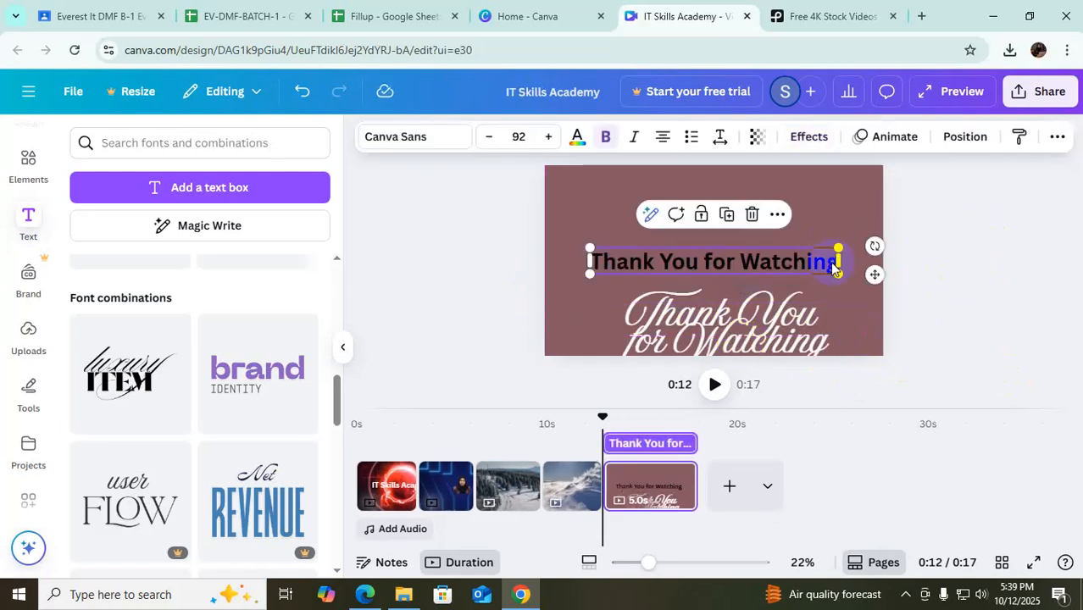
pyautogui.click(753, 215)
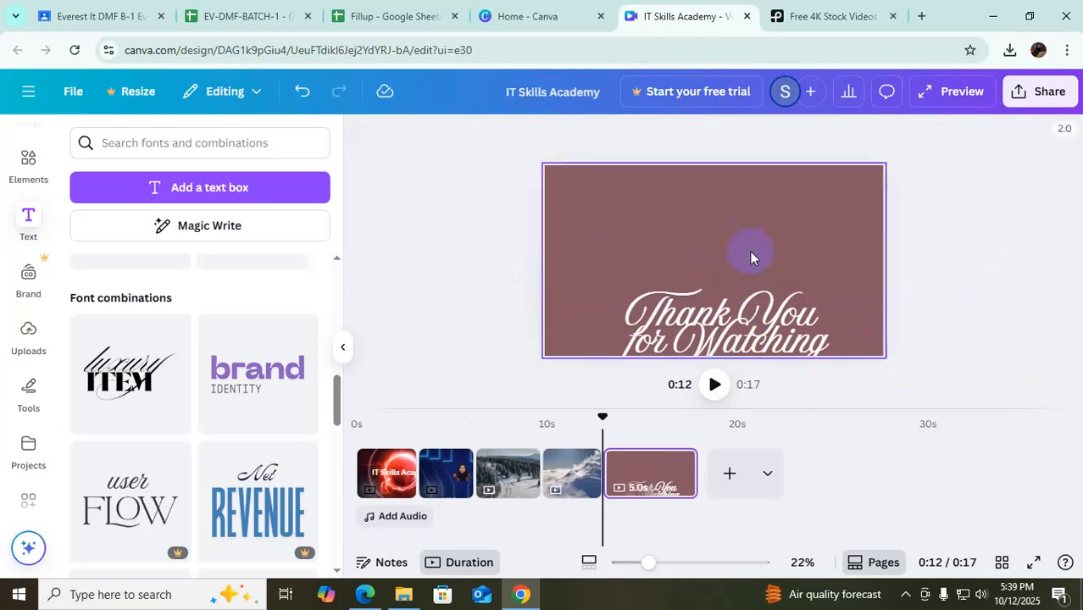
pyautogui.moveTo(701, 318); pyautogui.dragTo(701, 247)
pyautogui.click(975, 267)
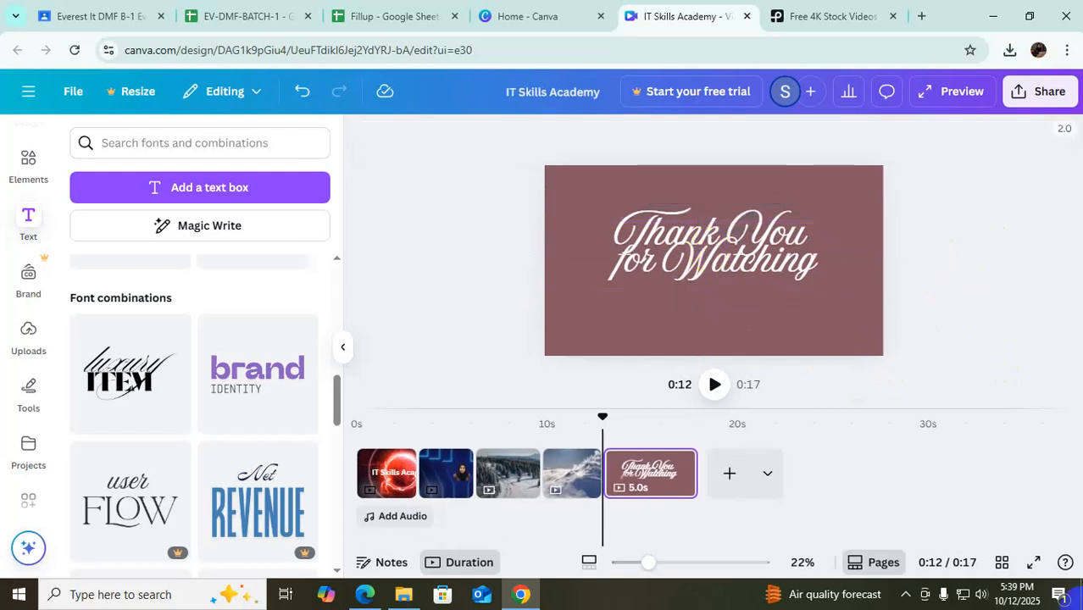